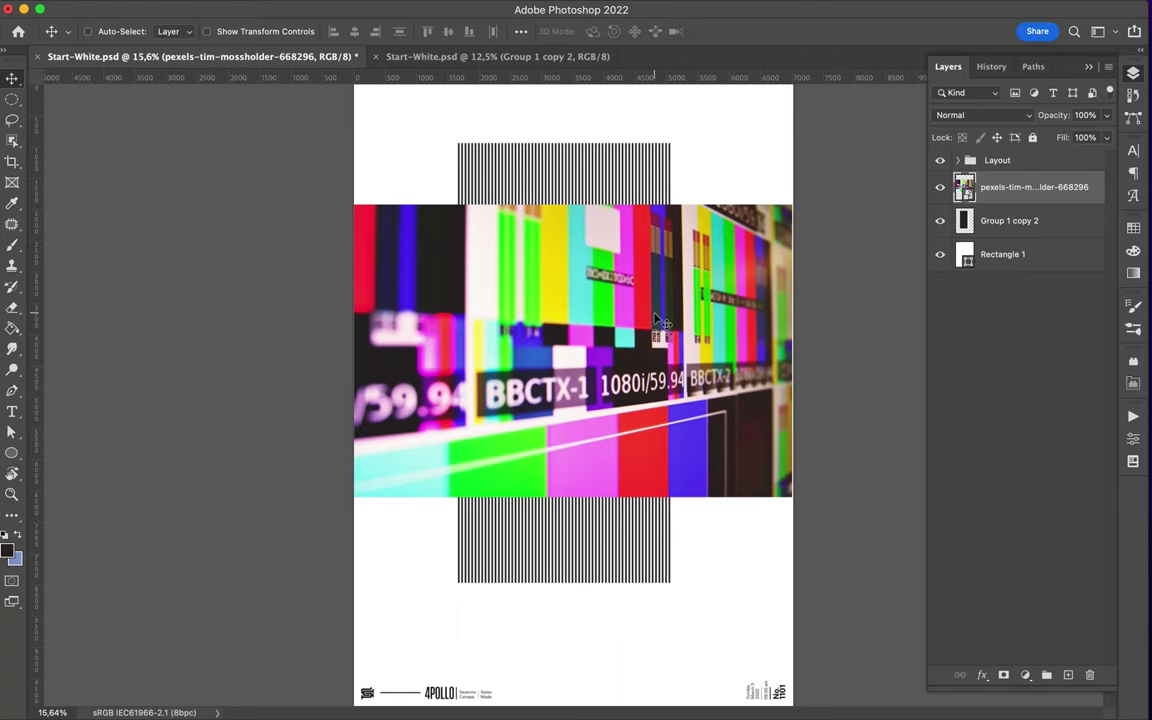
Step: Rotate the black stripes layer 90° to run horizontally and move it above the photo
{"action": "left_click", "coordinate": [630, 193], "text": "super"}
{"action": "key", "text": "super+t"}
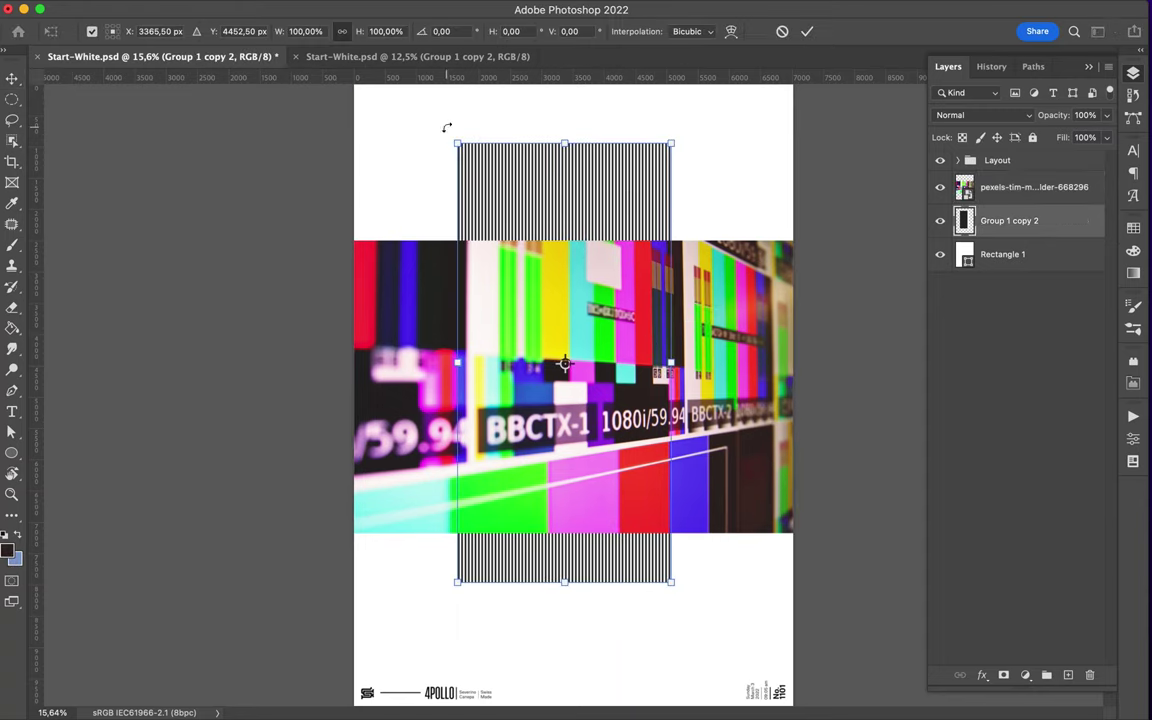
{"action": "left_click_drag", "start_coordinate": [447, 126], "coordinate": [330, 470]}
{"action": "key", "text": "Return"}
{"action": "left_click_drag", "start_coordinate": [1010, 221], "coordinate": [985, 180]}
Step: Duplicate the stripes and photo layers, hide the originals, and move the photo copy into a top band
{"action": "left_click", "coordinate": [985, 221], "text": "shift"}
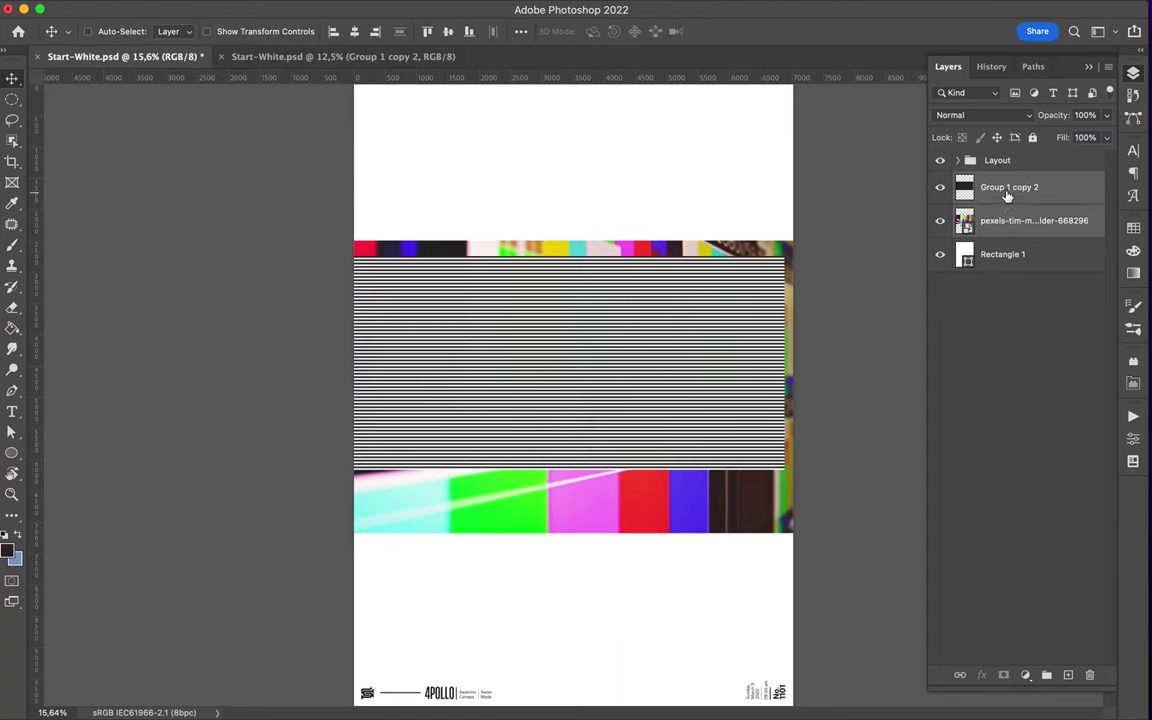
{"action": "key", "text": "super+j"}
{"action": "left_click", "coordinate": [940, 254]}
{"action": "left_click", "coordinate": [940, 288]}
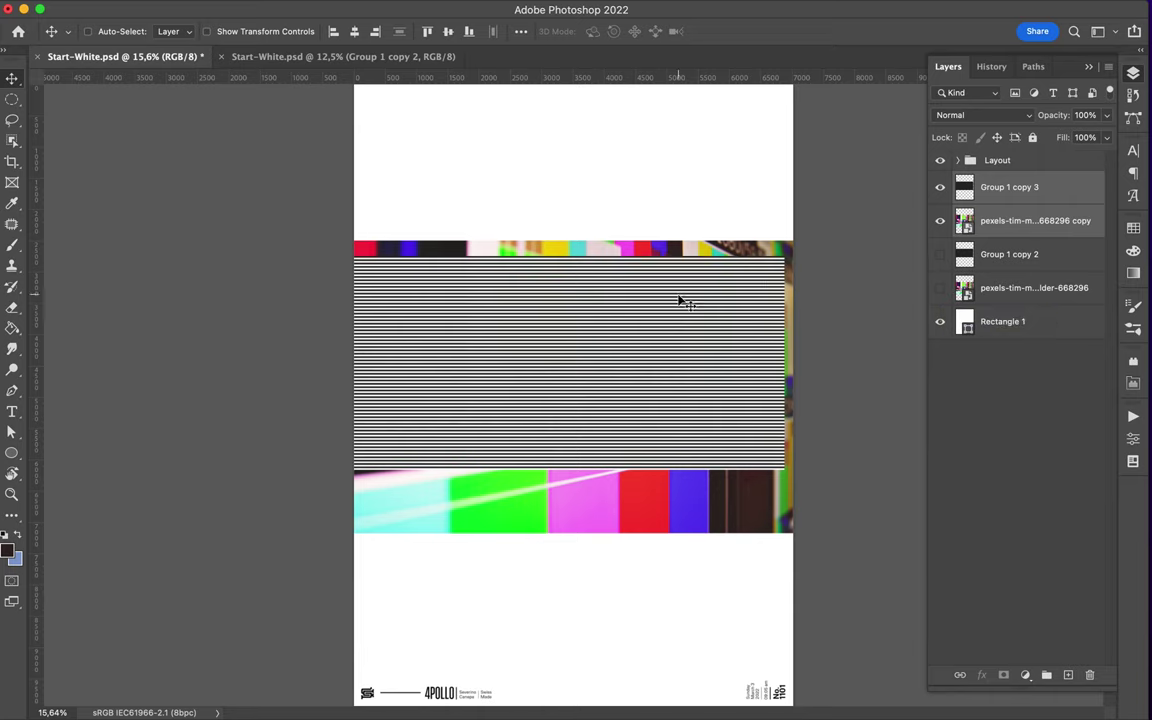
{"action": "left_click_drag", "start_coordinate": [686, 301], "coordinate": [695, 305]}
{"action": "left_click", "coordinate": [783, 226], "text": "super"}
{"action": "left_click_drag", "start_coordinate": [783, 226], "coordinate": [766, 105]}
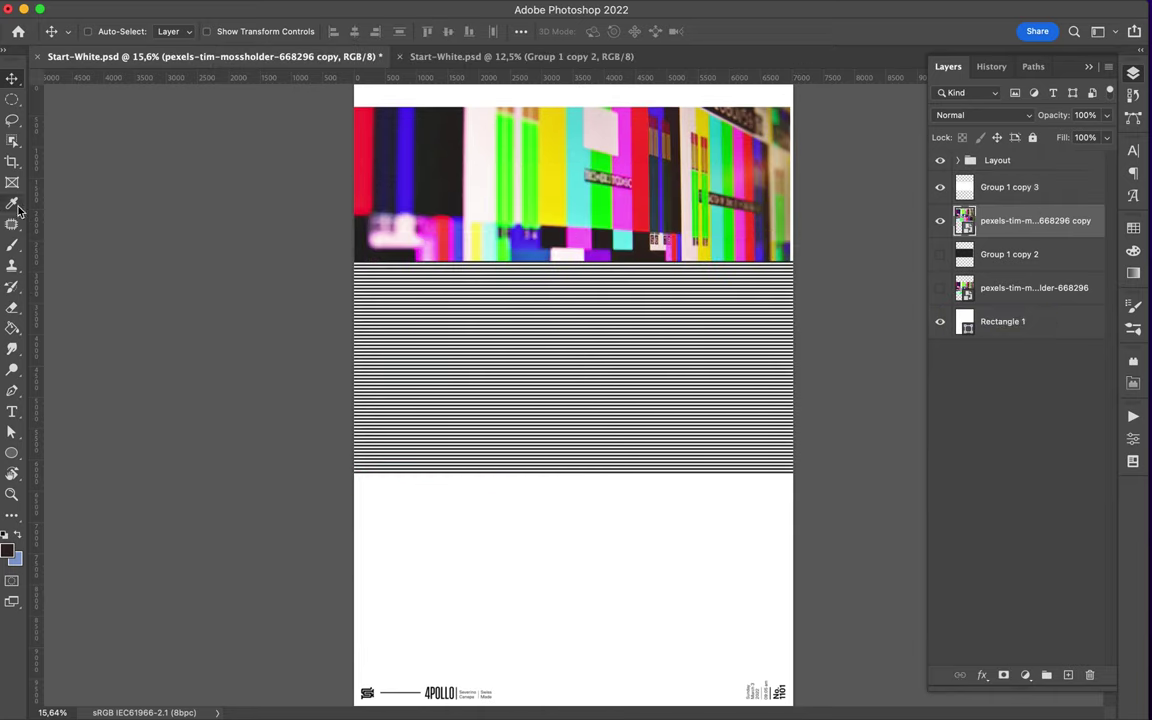
{"action": "left_click", "coordinate": [12, 349]}
Step: Rasterize the photo smart object and smear a U-shaped magenta and cyan swirl through it
{"action": "left_click", "coordinate": [461, 218]}
{"action": "left_click", "coordinate": [620, 291]}
{"action": "mouse_move", "coordinate": [522, 204]}
{"action": "left_mouse_down"}
{"action": "mouse_move", "coordinate": [443, 148]}
{"action": "mouse_move", "coordinate": [448, 124]}
{"action": "mouse_move", "coordinate": [398, 132]}
{"action": "mouse_move", "coordinate": [396, 170]}
{"action": "mouse_move", "coordinate": [480, 205]}
{"action": "left_mouse_up"}
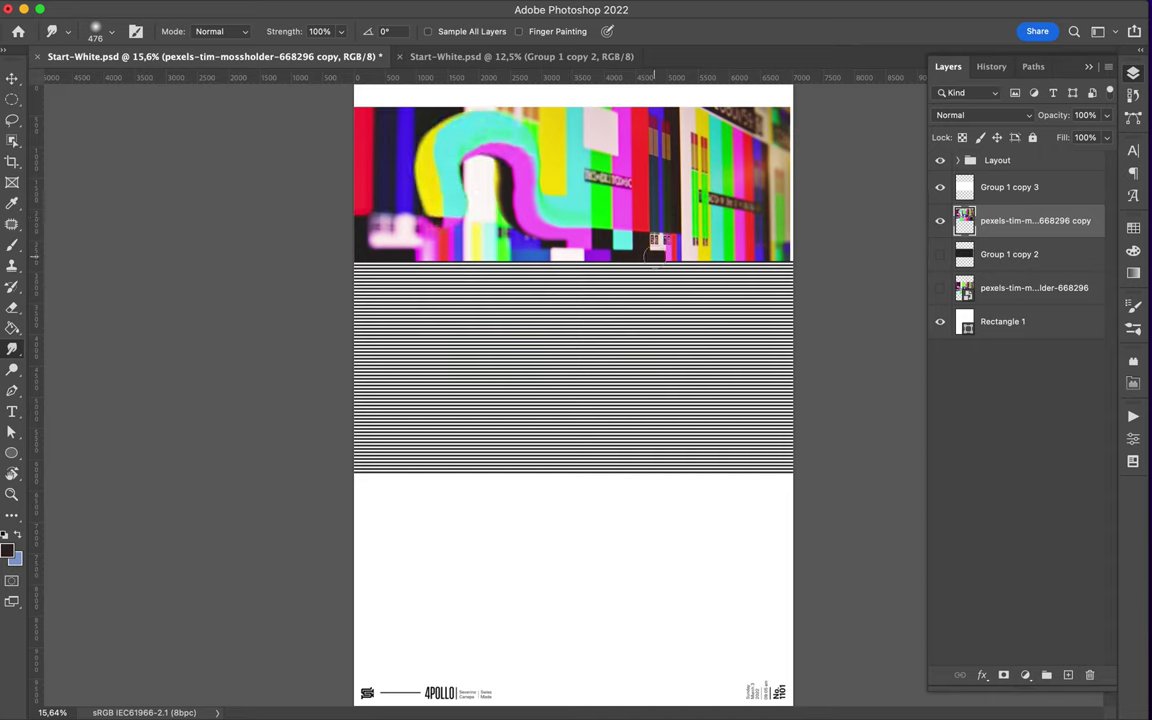
Step: Set the smudge brush size to 1400 px
{"action": "left_click", "coordinate": [113, 36]}
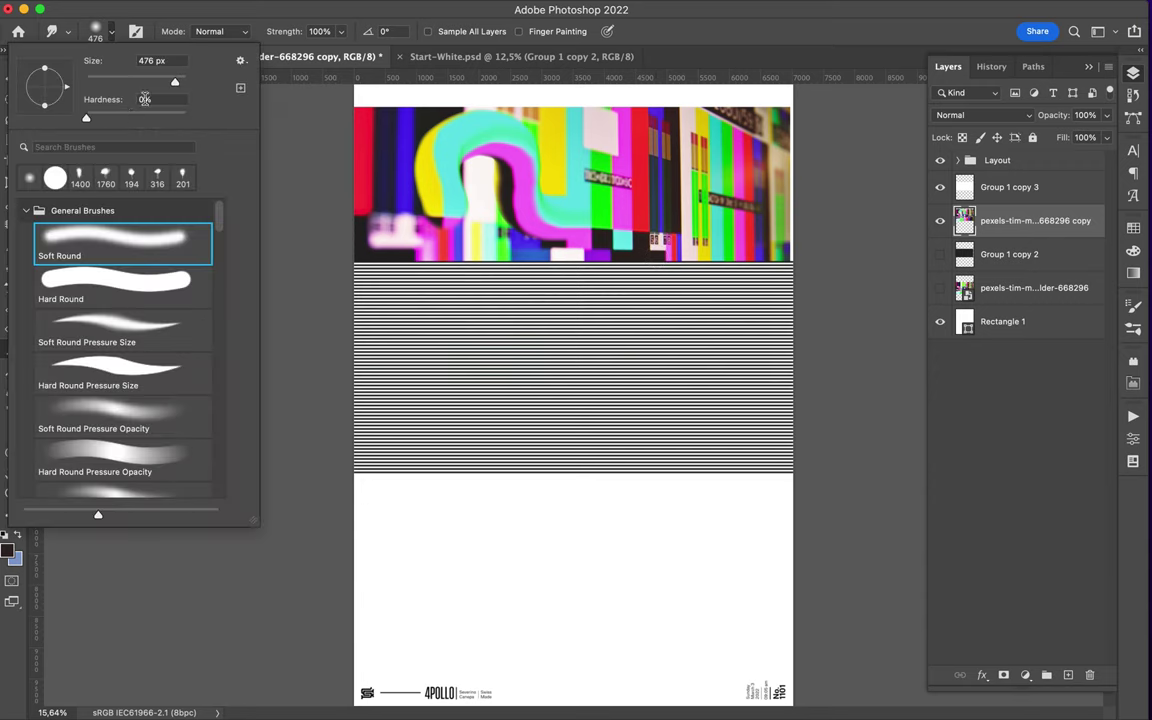
{"action": "left_click_drag", "start_coordinate": [177, 84], "coordinate": [180, 85]}
{"action": "key", "text": "Return"}
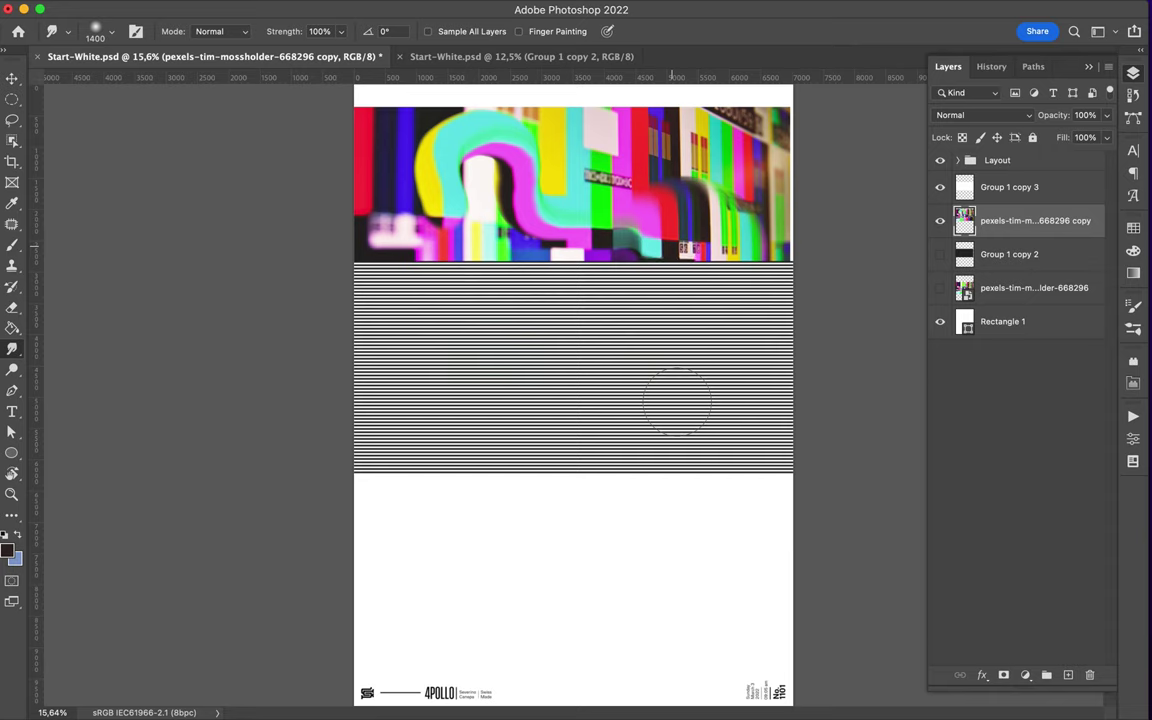
Step: Smear the photo's upper-right colour bars into curved streaks and move the photo copy above the stripes
{"action": "left_click_drag", "start_coordinate": [720, 245], "coordinate": [760, 165]}
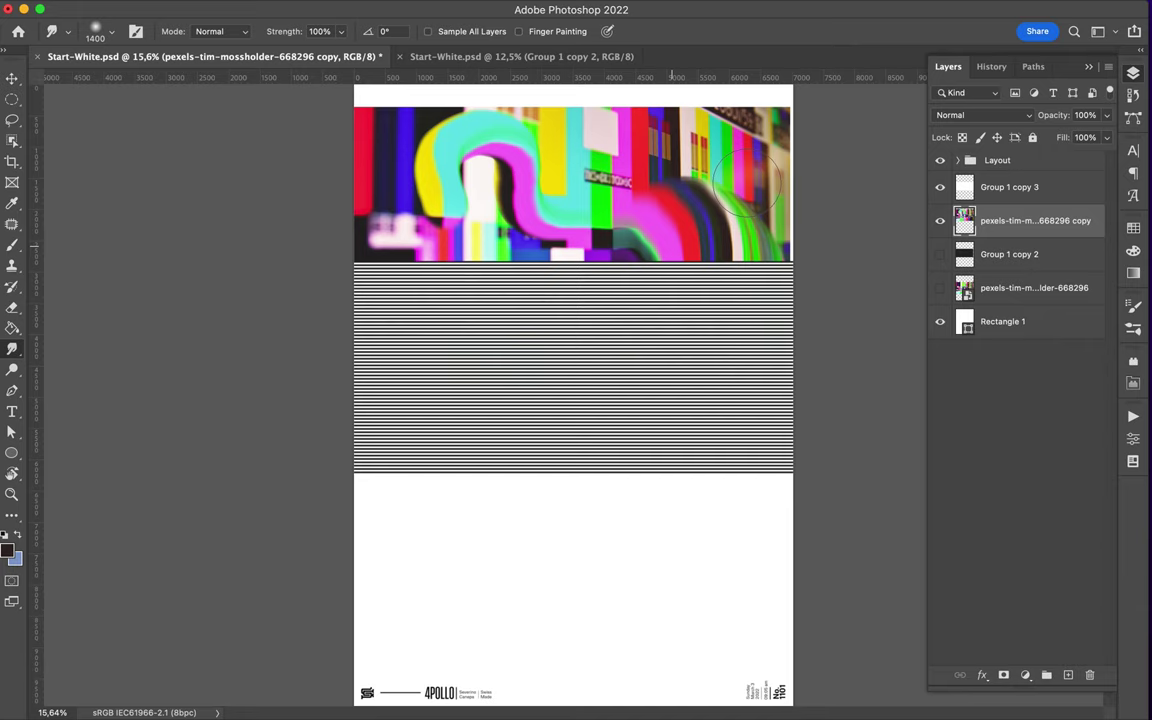
{"action": "left_click_drag", "start_coordinate": [748, 180], "coordinate": [763, 180]}
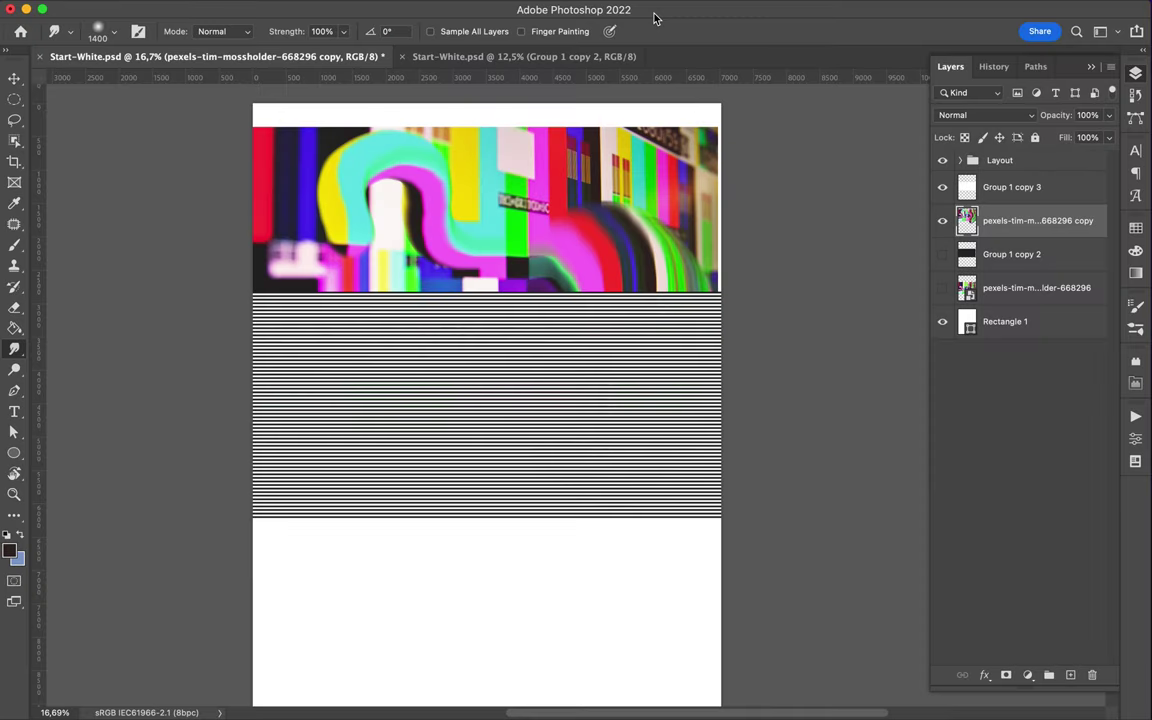
{"action": "left_click_drag", "start_coordinate": [1030, 220], "coordinate": [1030, 183]}
Step: Nudge the swirled photo layer and change the footer number from No. 1101 to No. 1193
{"action": "key", "text": "v"}
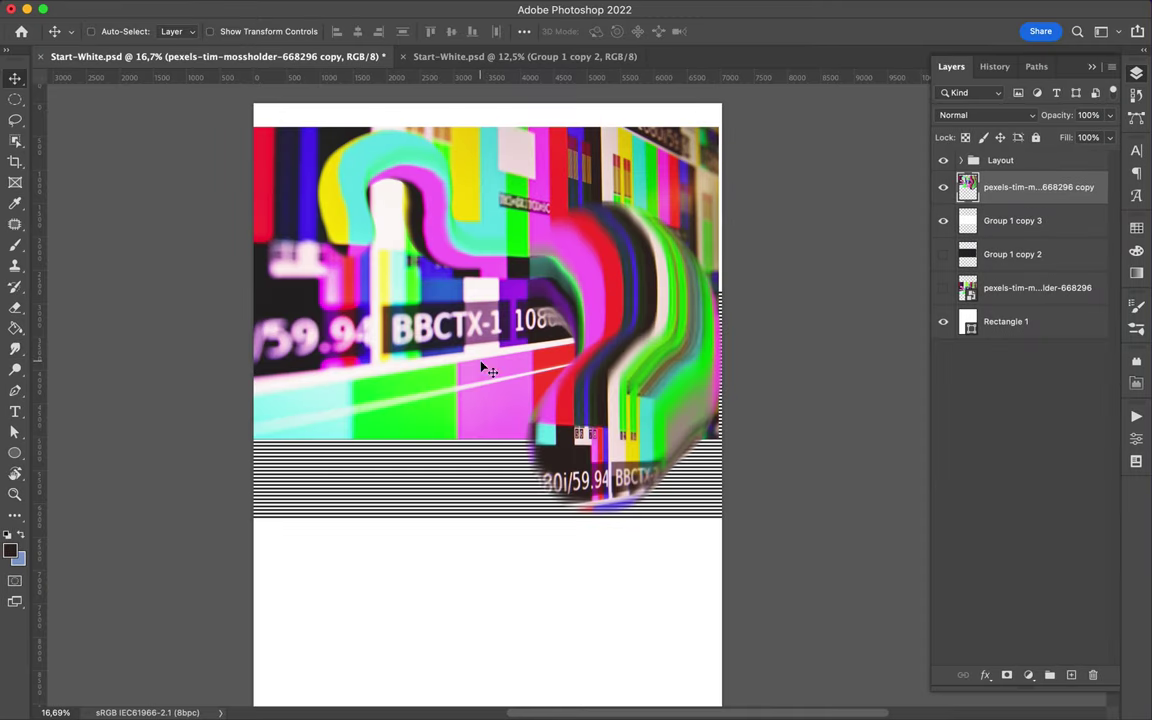
{"action": "left_click_drag", "start_coordinate": [493, 360], "coordinate": [496, 356]}
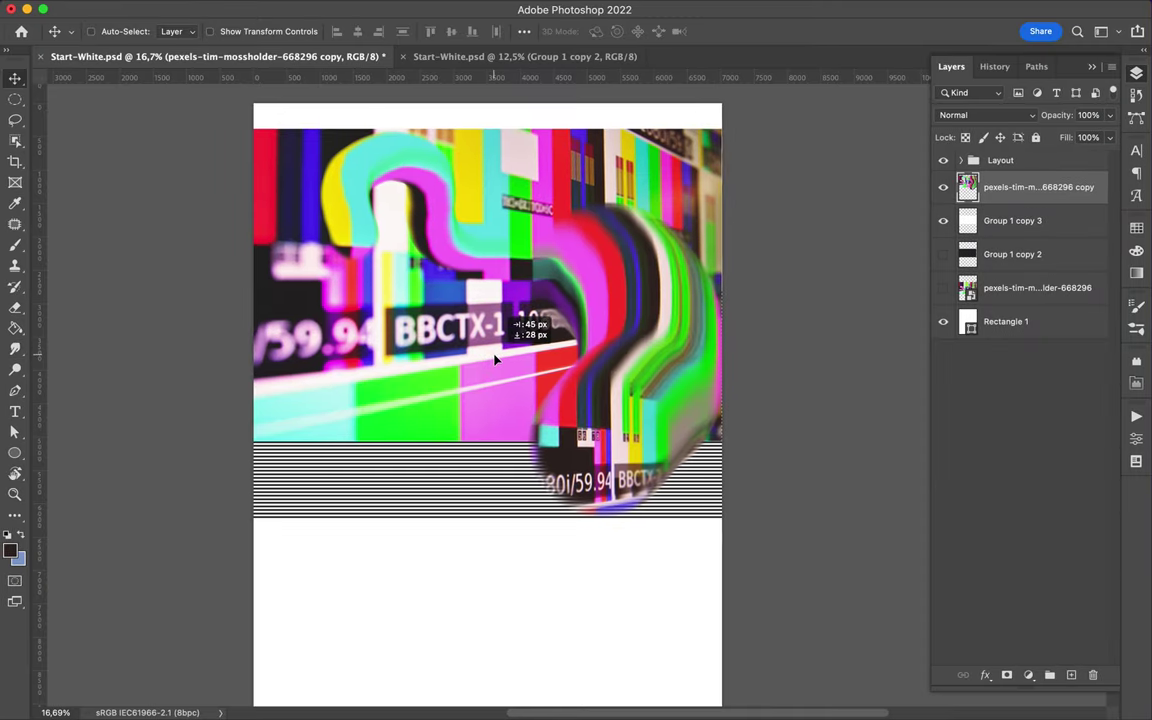
{"action": "scroll", "coordinate": [600, 390], "scroll_direction": "down", "scroll_amount": 5}
{"action": "key", "text": "t"}
{"action": "left_click", "coordinate": [696, 450]}
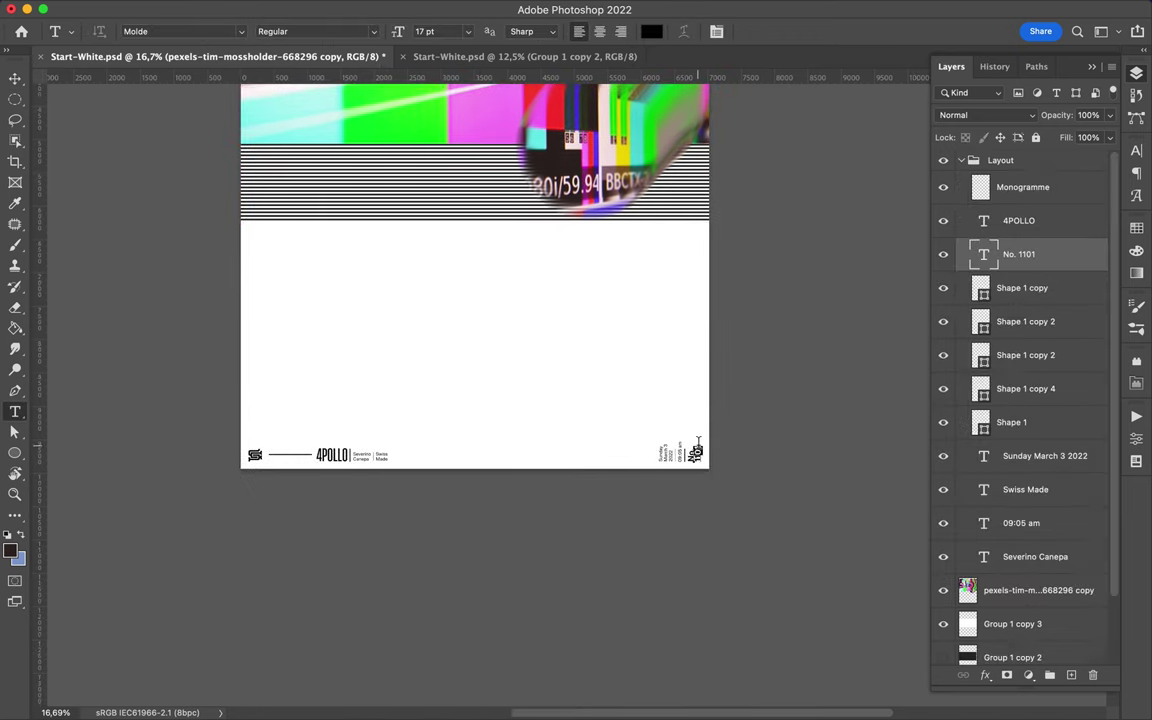
{"action": "key", "text": "Escape"}
Step: Draw a large circular selection, about 2745 px, over the BBCTX-1 text
{"action": "key", "text": "v"}
{"action": "scroll", "coordinate": [455, 305], "scroll_direction": "up", "scroll_amount": 3}
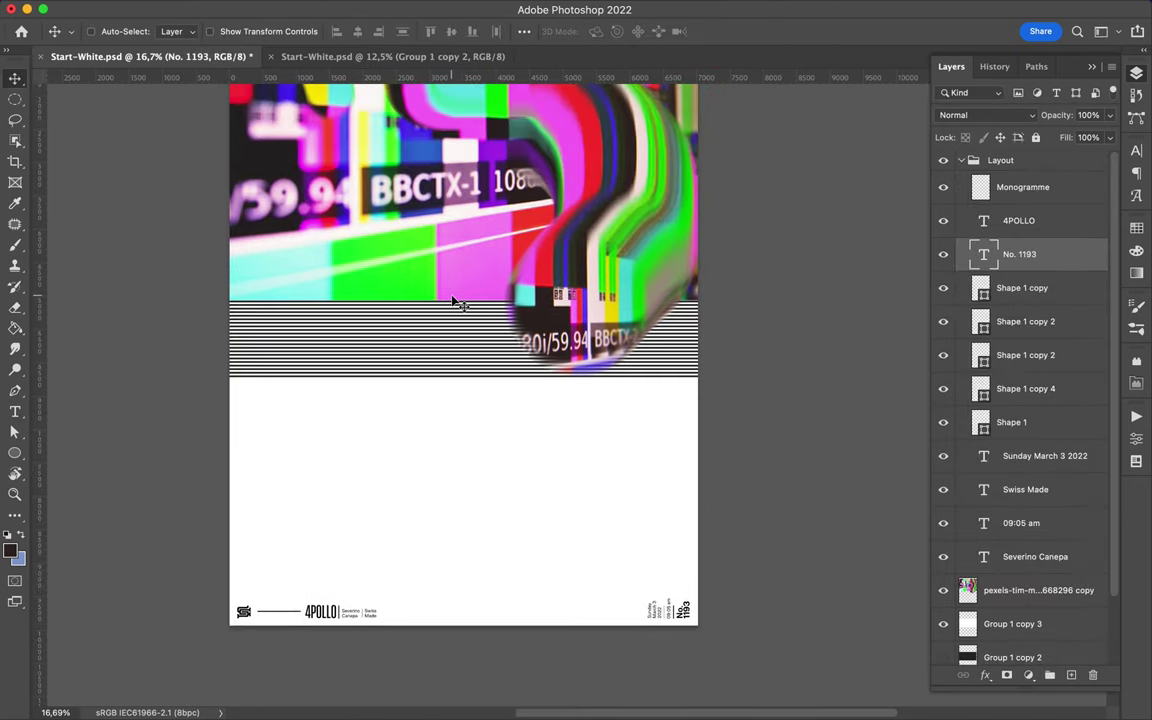
{"action": "scroll", "coordinate": [455, 311], "scroll_direction": "up", "scroll_amount": 2}
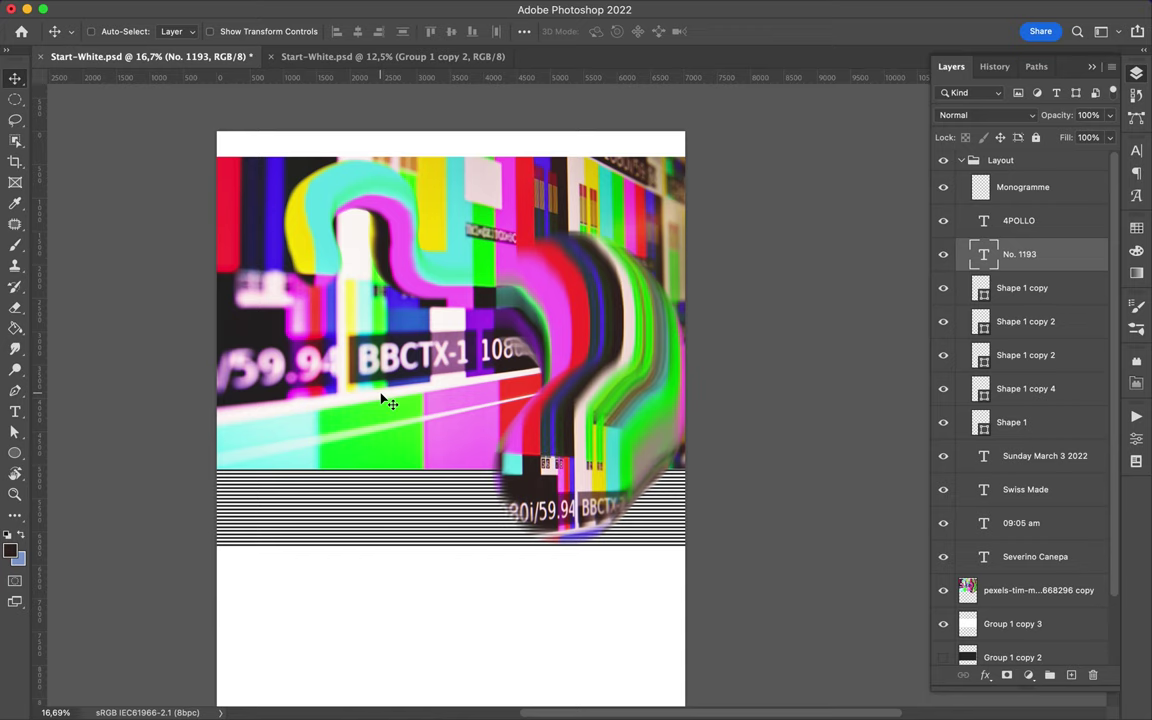
{"action": "key", "text": "m"}
{"action": "left_click_drag", "start_coordinate": [300, 312], "coordinate": [579, 428]}
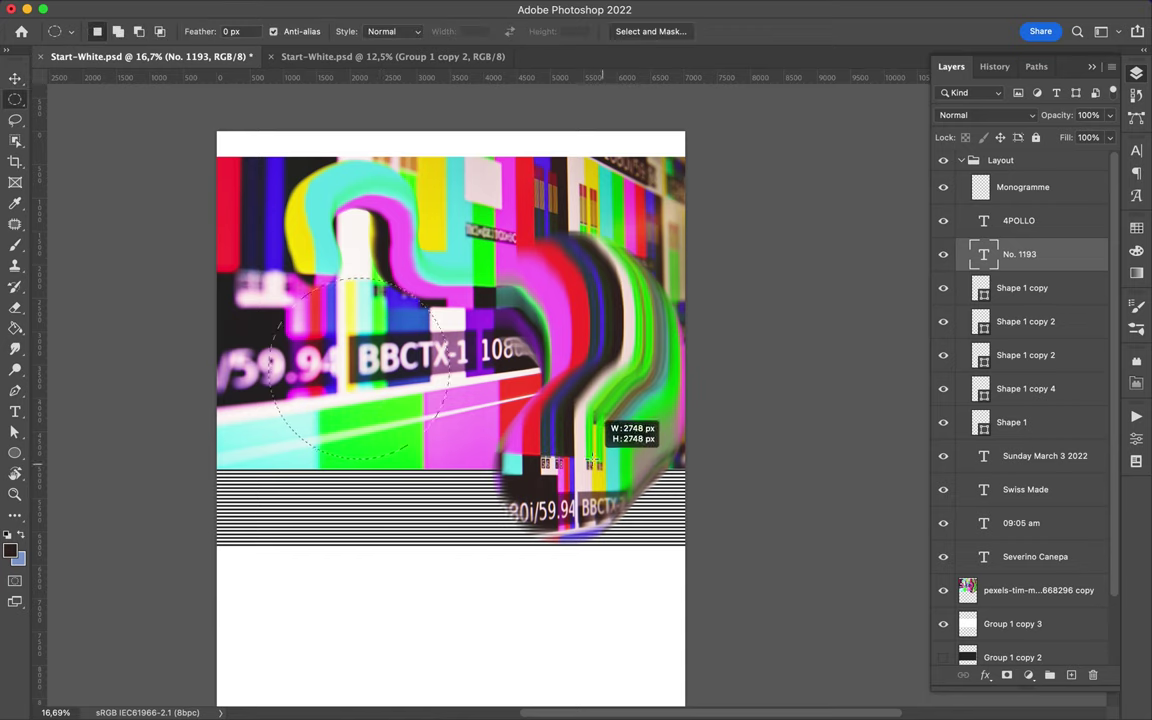
{"action": "left_click_drag", "start_coordinate": [579, 428], "coordinate": [594, 462]}
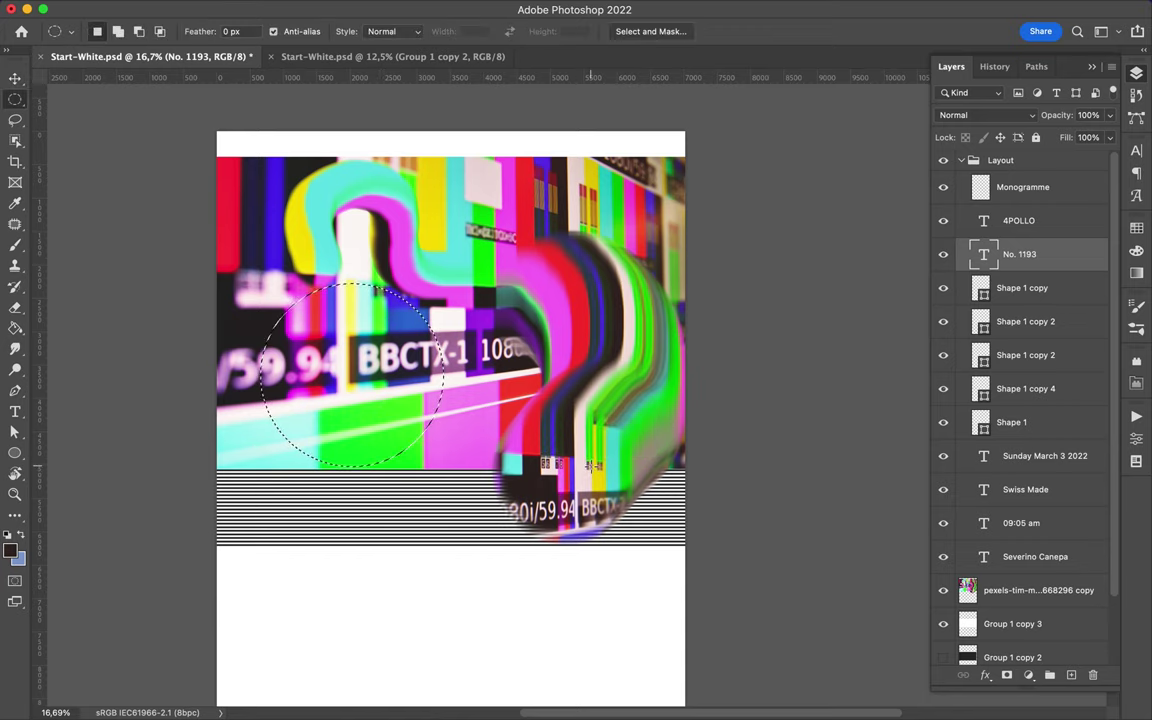
{"action": "key", "text": "ctrl+c"}
{"action": "left_click", "coordinate": [600, 274]}
Step: Copy the circular area of the swirled photo onto Layer 1 and shift it down about 87 px
{"action": "left_click", "coordinate": [961, 160]}
{"action": "left_click", "coordinate": [1000, 187]}
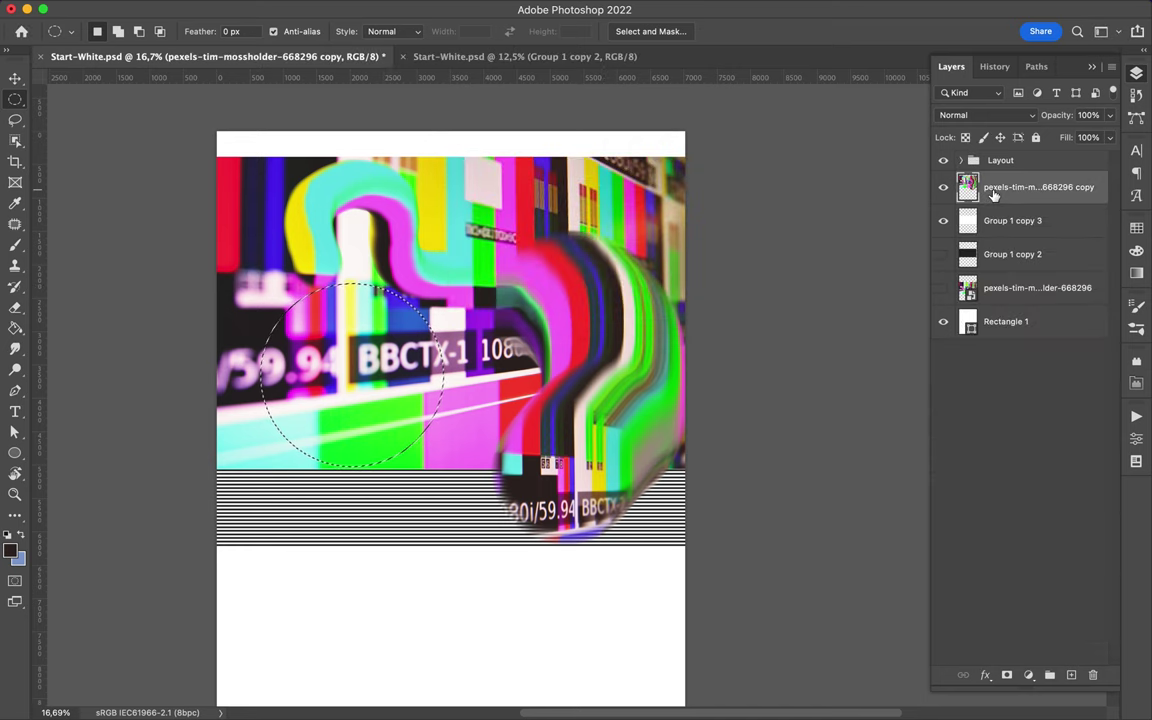
{"action": "key", "text": "ctrl+j"}
{"action": "key", "text": "v"}
{"action": "left_click_drag", "start_coordinate": [363, 358], "coordinate": [363, 372]}
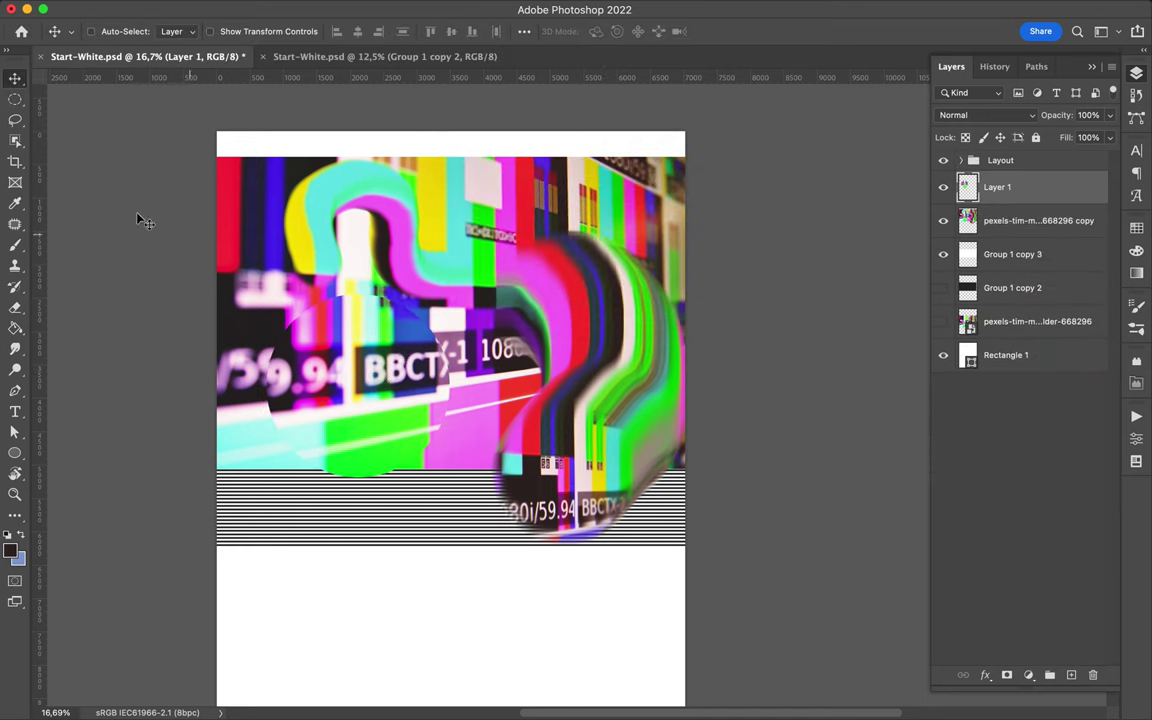
{"action": "left_click", "coordinate": [15, 308]}
Step: Enlarge the smudge brush to 2480 px and smear a dark streak down the photo's left side
{"action": "left_click", "coordinate": [100, 31]}
{"action": "left_click_drag", "start_coordinate": [181, 84], "coordinate": [184, 85]}
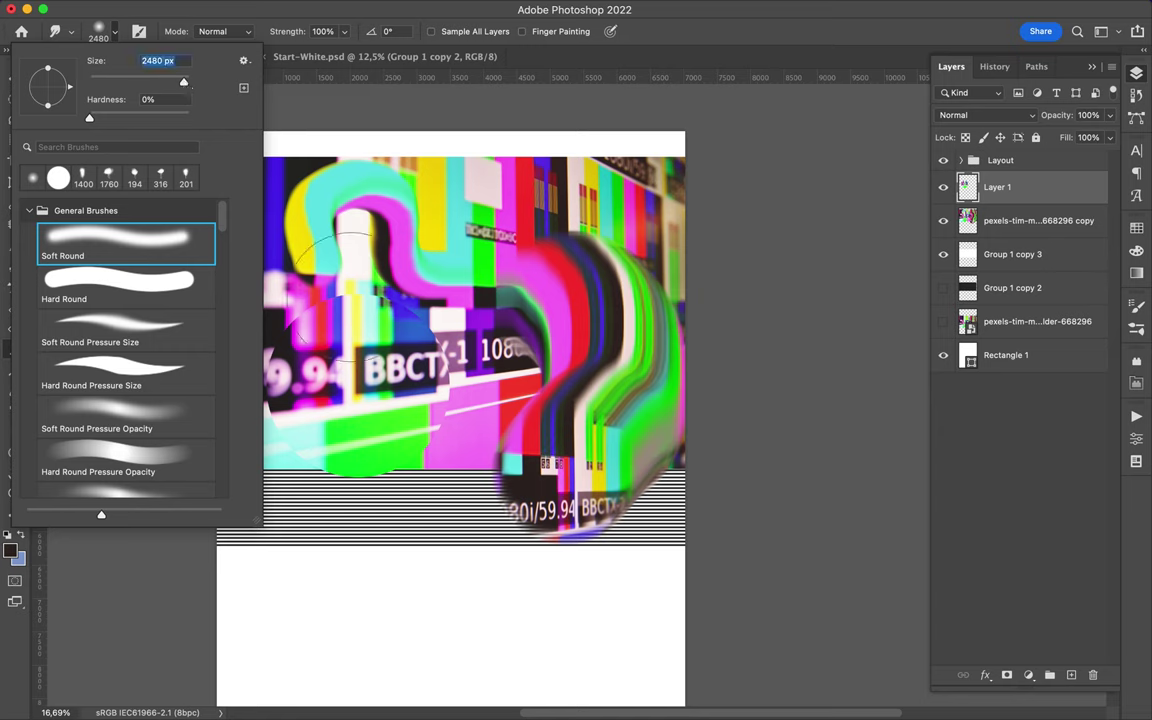
{"action": "left_click", "coordinate": [360, 385]}
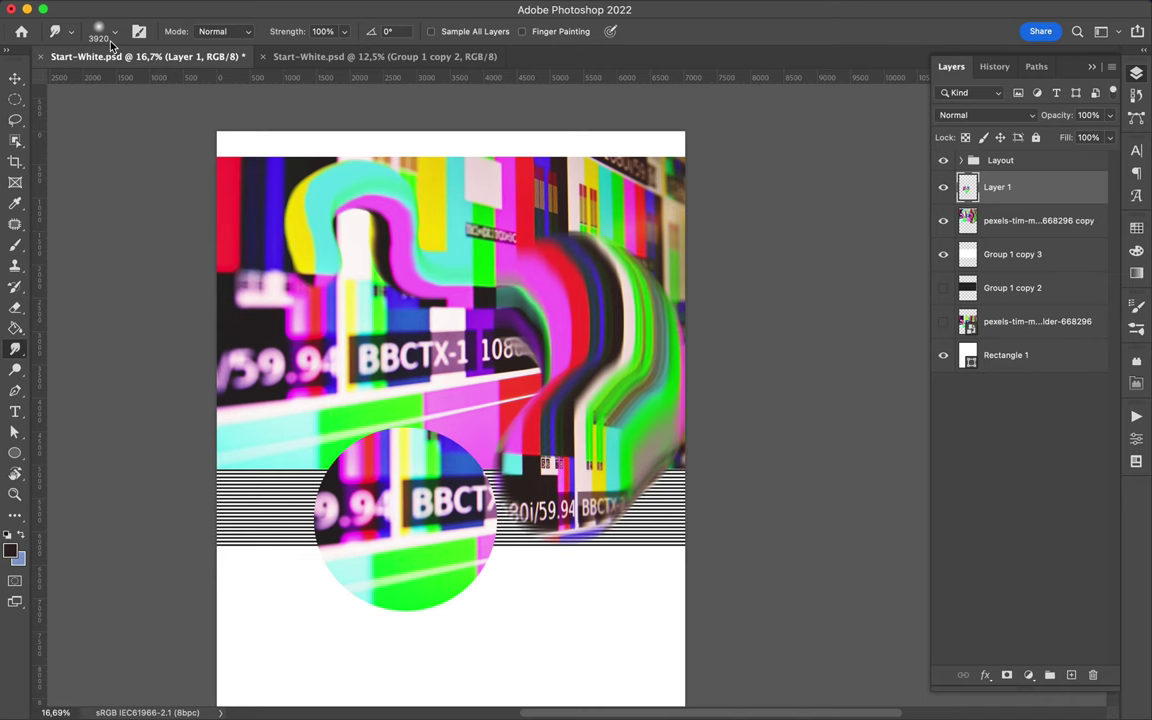
{"action": "left_click", "coordinate": [104, 33]}
{"action": "left_click_drag", "start_coordinate": [300, 425], "coordinate": [281, 338]}
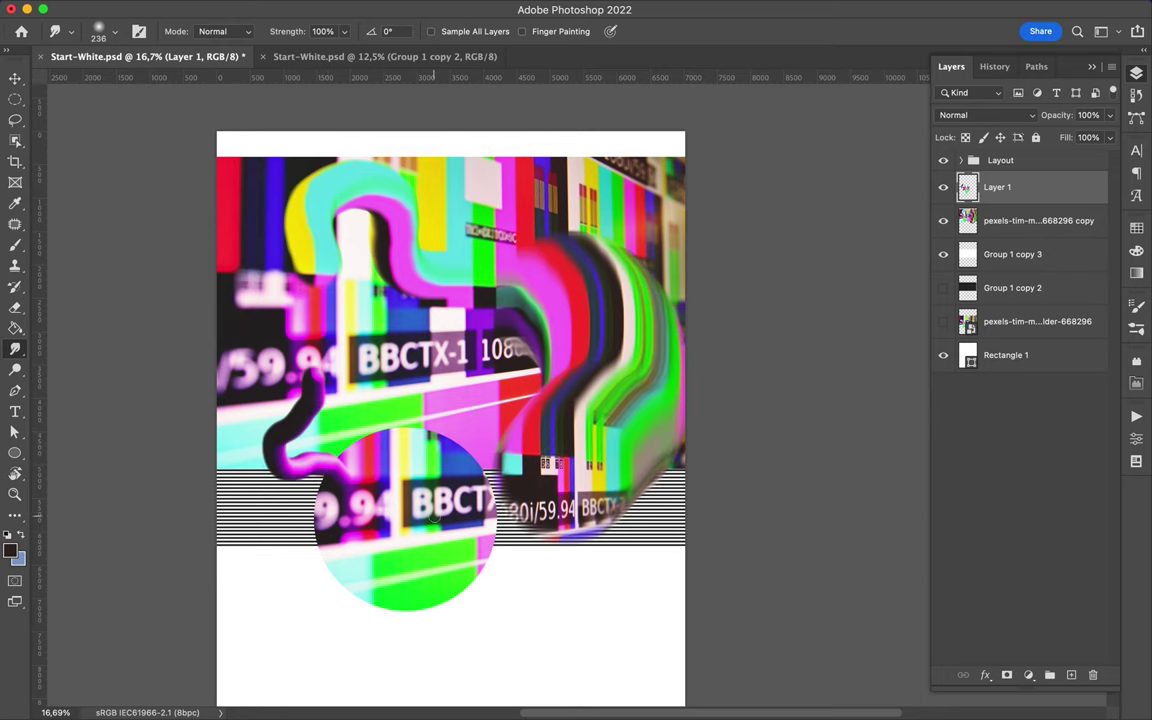
Step: With a 460 px brush, smear the top of the BBCT text and the circle's lower-left edge
{"action": "left_click", "coordinate": [99, 31]}
{"action": "left_click_drag", "start_coordinate": [136, 76], "coordinate": [166, 78]}
{"action": "mouse_move", "coordinate": [400, 485]}
{"action": "left_mouse_down"}
{"action": "mouse_move", "coordinate": [400, 465]}
{"action": "mouse_move", "coordinate": [575, 558]}
{"action": "left_mouse_up"}
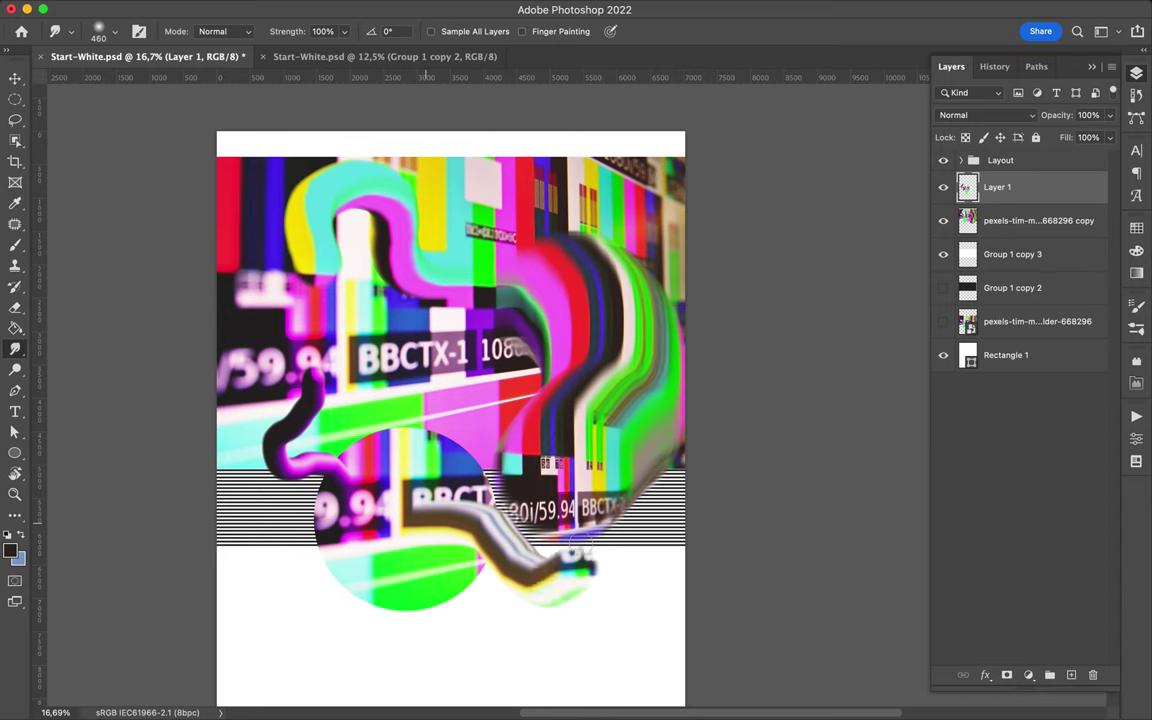
{"action": "scroll", "coordinate": [391, 576], "scroll_direction": "down", "scroll_amount": 3}
{"action": "left_click", "coordinate": [99, 31]}
{"action": "left_click_drag", "start_coordinate": [166, 79], "coordinate": [178, 83]}
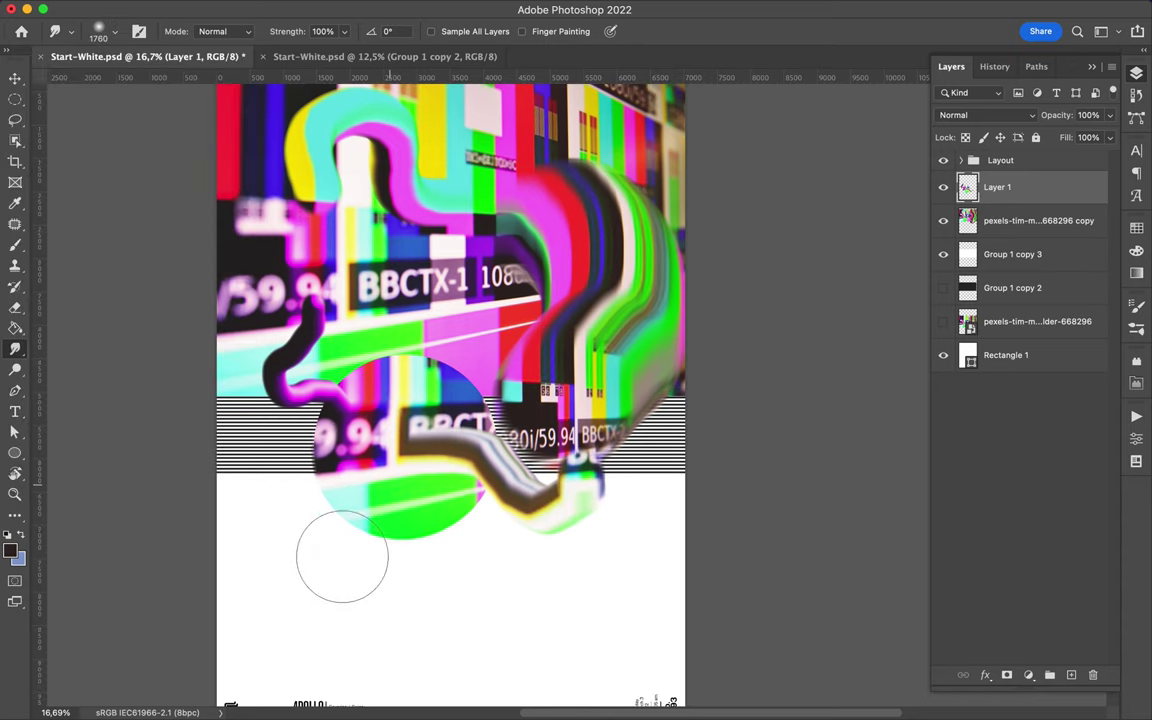
{"action": "left_click_drag", "start_coordinate": [342, 556], "coordinate": [358, 611]}
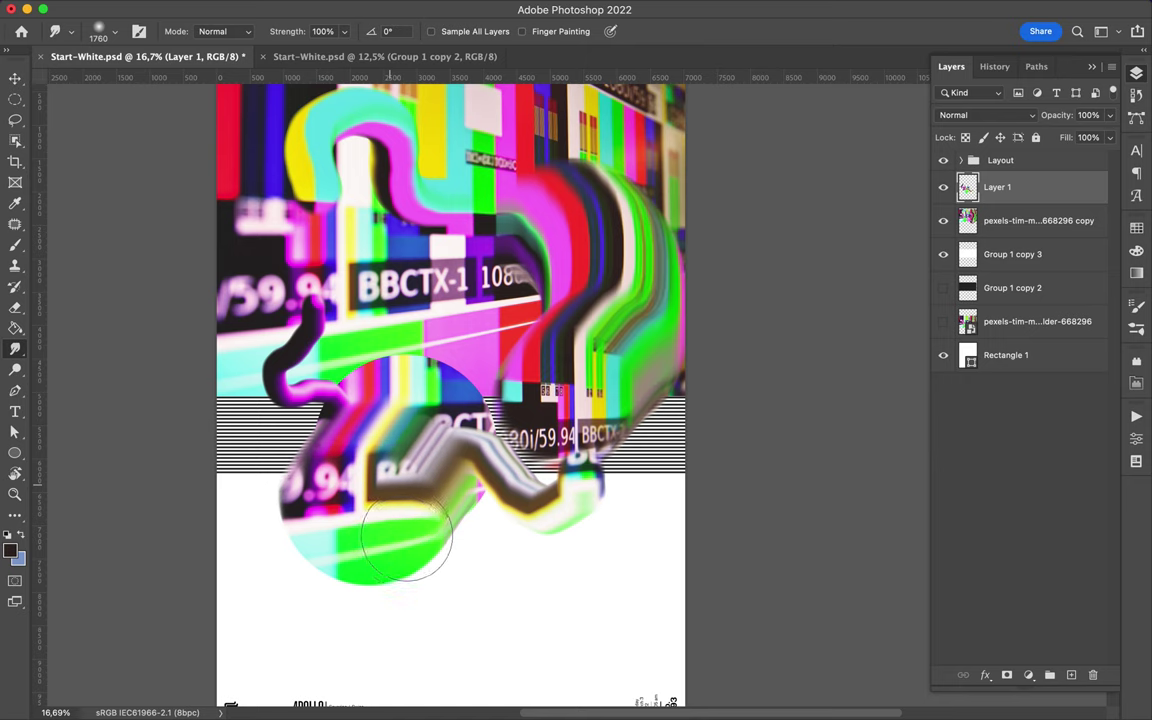
Step: Smudge grey, yellow and magenta streaks through the circle, then fit the whole poster on screen
{"action": "left_click", "coordinate": [676, 697]}
{"action": "left_click", "coordinate": [757, 9]}
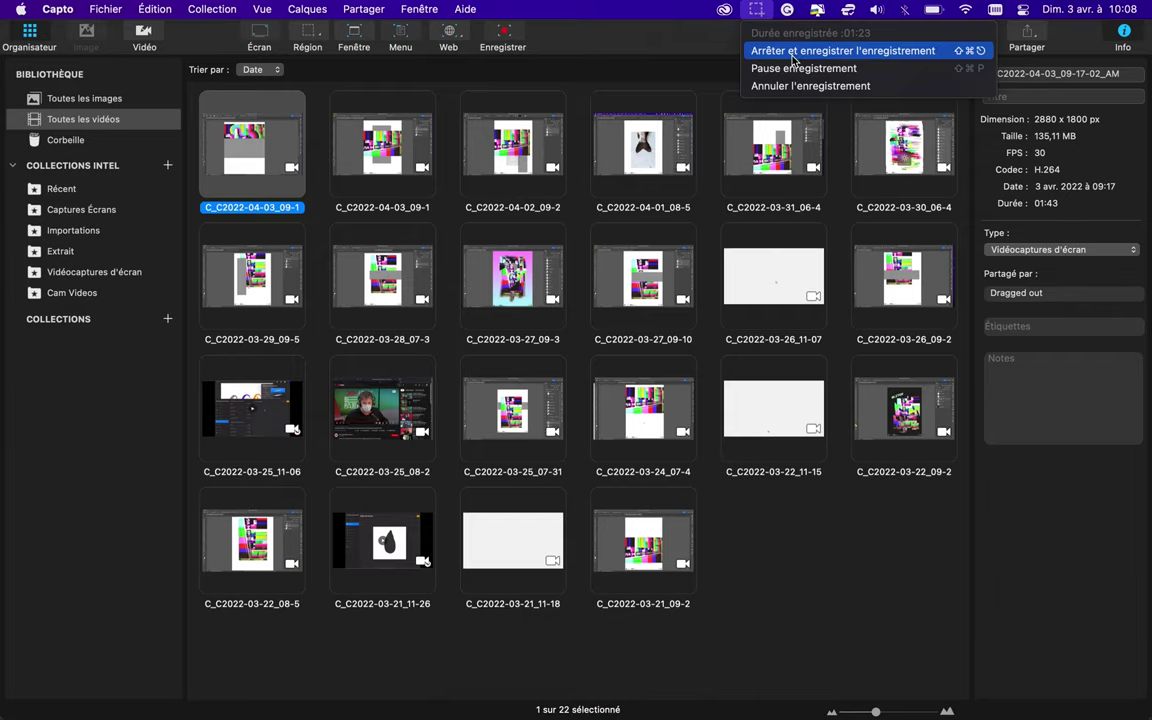
{"action": "left_click", "coordinate": [793, 51]}
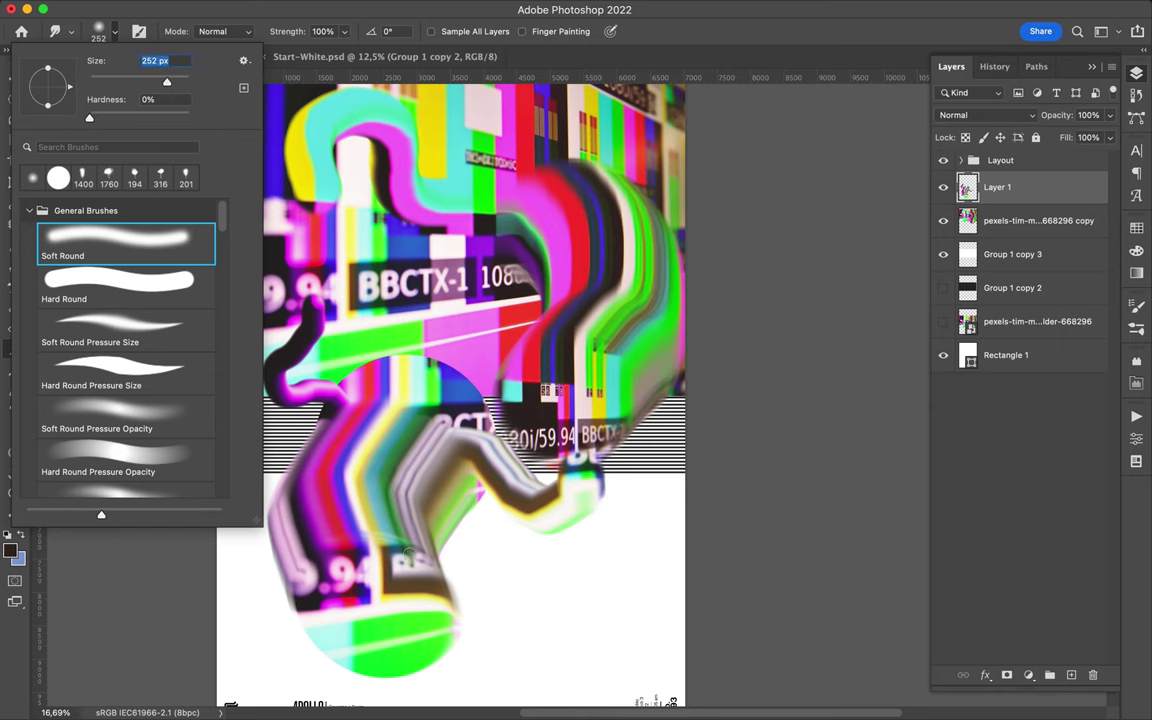
{"action": "key", "text": "Return"}
{"action": "left_click_drag", "start_coordinate": [470, 540], "coordinate": [452, 362]}
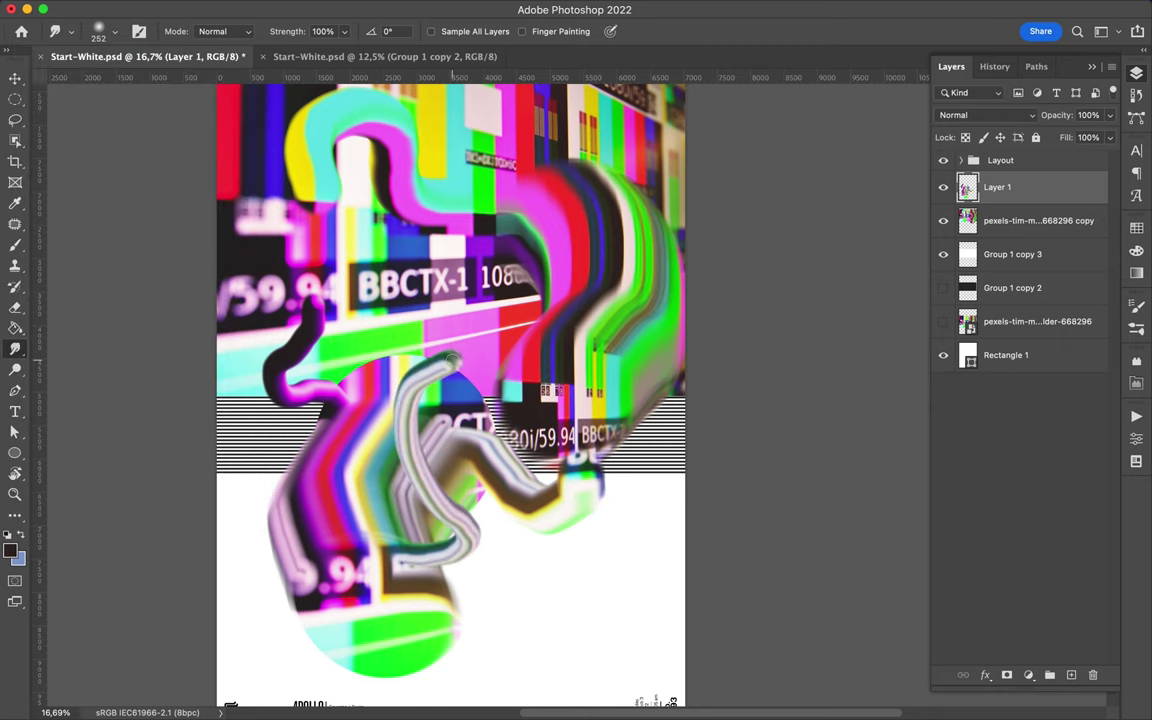
{"action": "left_click_drag", "start_coordinate": [345, 440], "coordinate": [345, 262]}
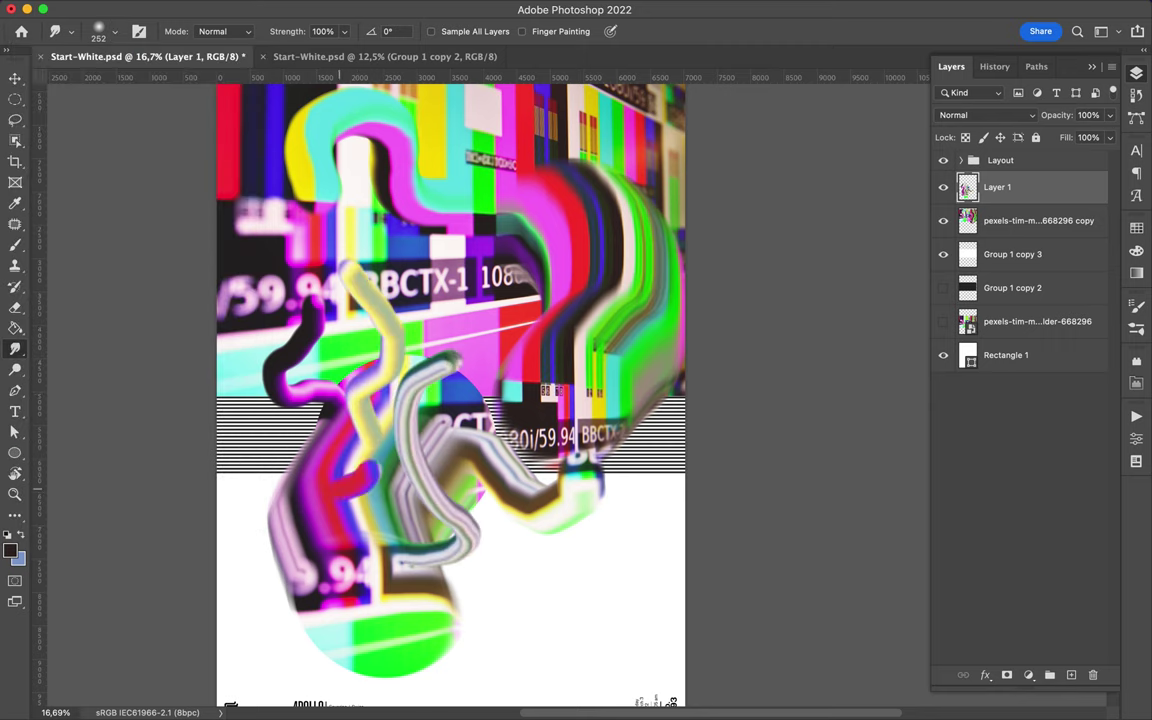
{"action": "left_click_drag", "start_coordinate": [340, 432], "coordinate": [443, 277]}
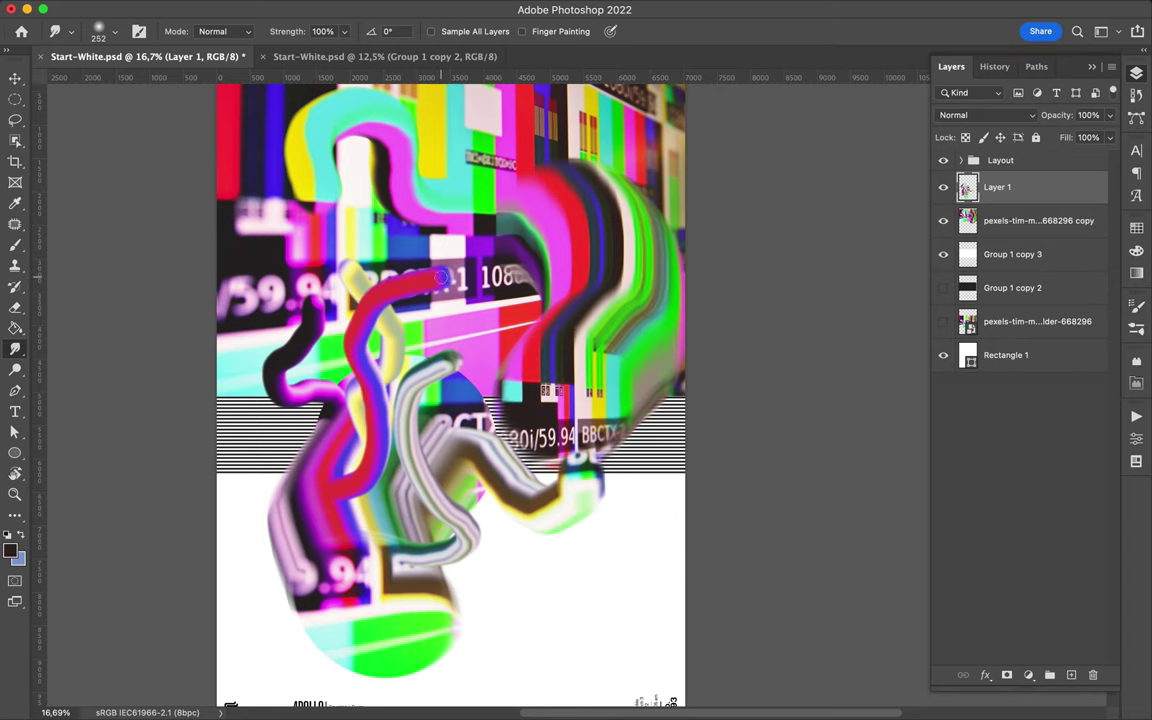
{"action": "key", "text": "super+0"}
Step: Copy a freehand lasso patch of the colour-bar photo onto a new layer
{"action": "key", "text": "v"}
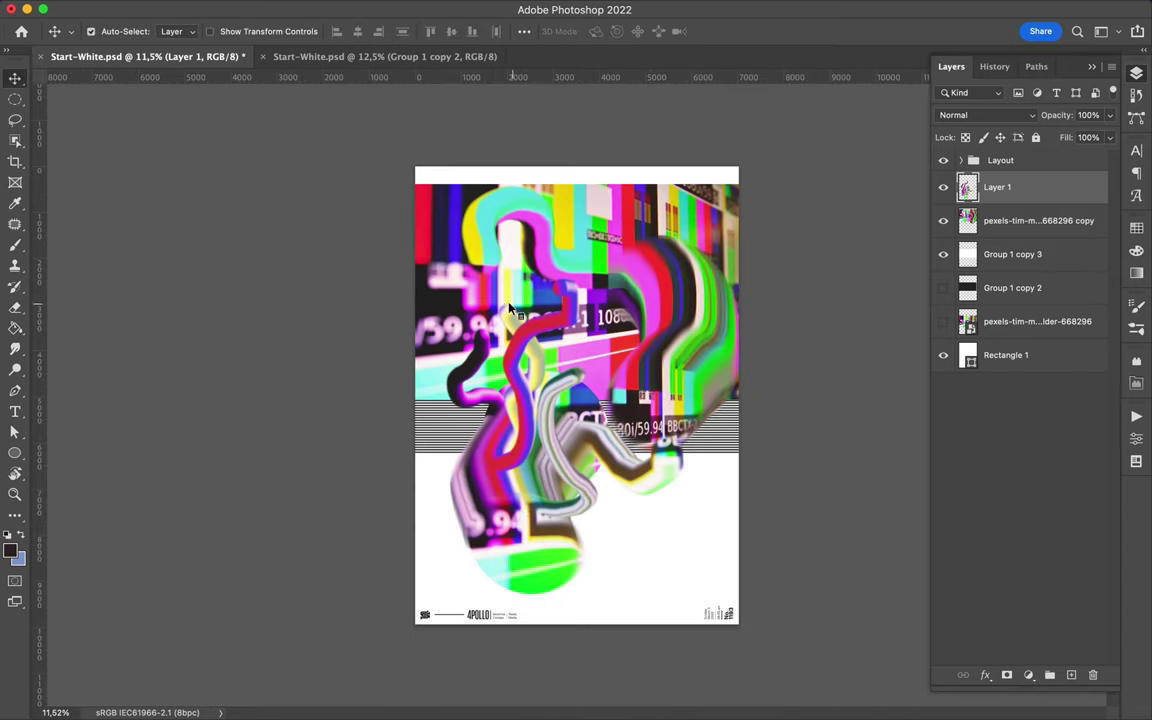
{"action": "left_click", "coordinate": [565, 320], "text": "super"}
{"action": "left_click_drag", "start_coordinate": [481, 318], "coordinate": [490, 307]}
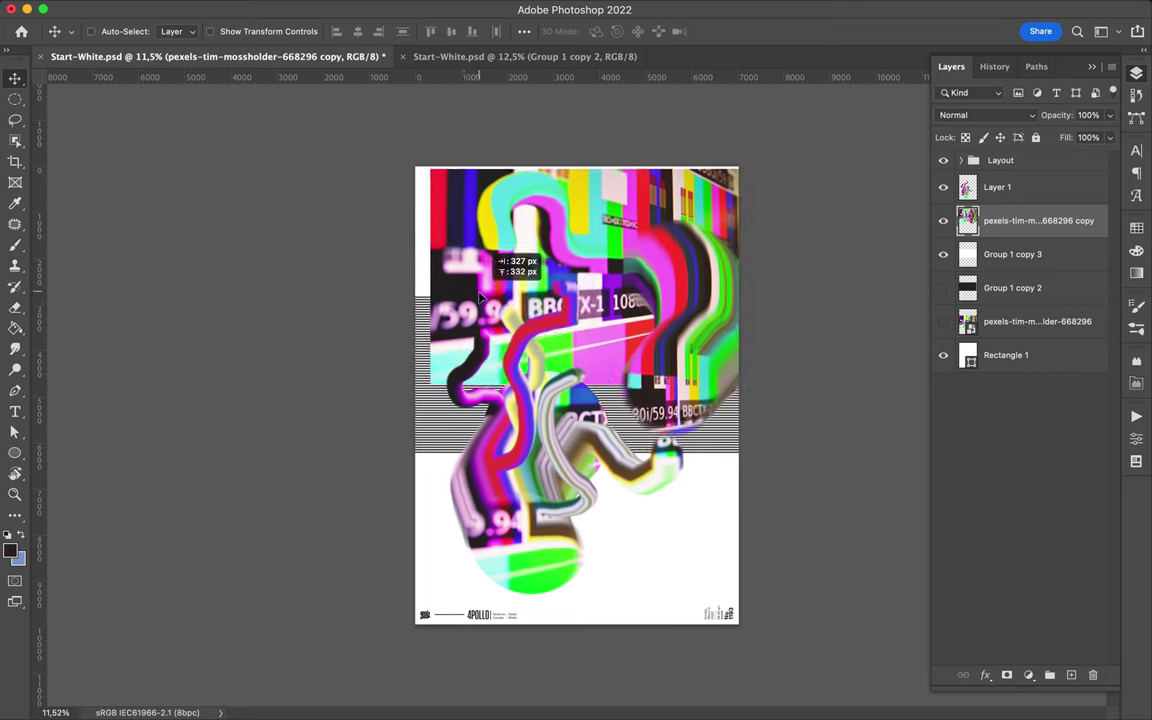
{"action": "key", "text": "l"}
{"action": "left_click_drag", "start_coordinate": [480, 168], "coordinate": [580, 322]}
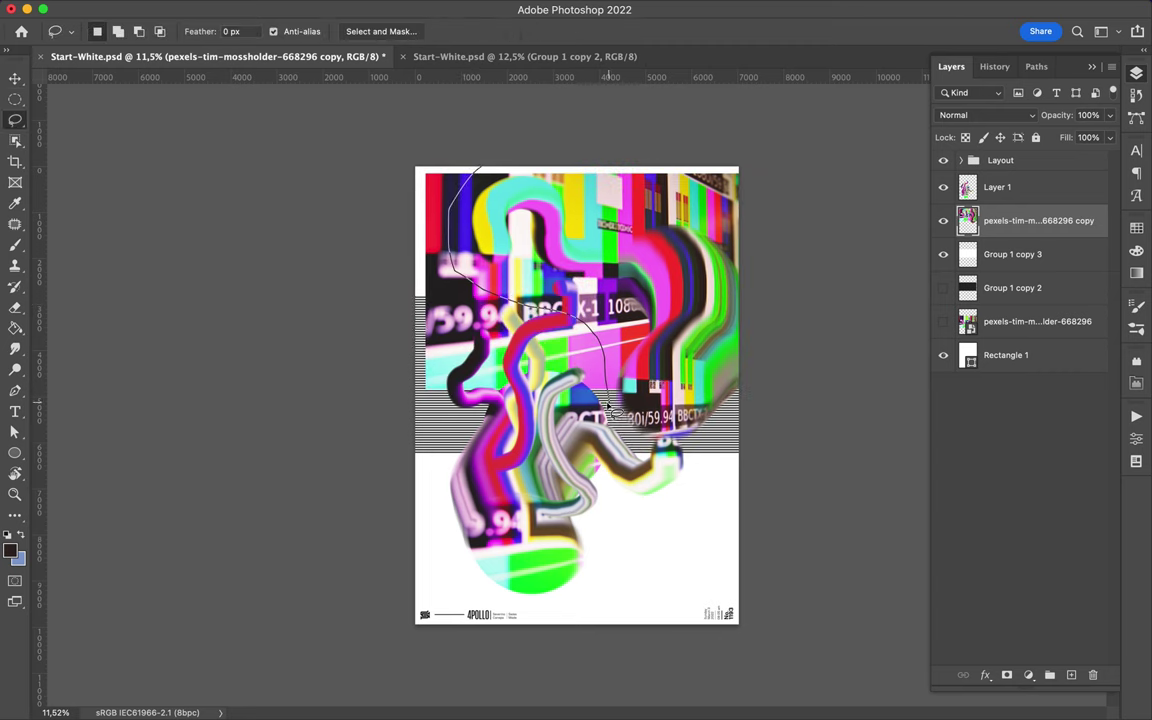
{"action": "key", "text": "super+j"}
{"action": "mouse_move", "coordinate": [585, 327]}
{"action": "left_mouse_down"}
{"action": "mouse_move", "coordinate": [487, 165]}
{"action": "mouse_move", "coordinate": [407, 215]}
{"action": "left_mouse_up"}
{"action": "key", "text": "v"}
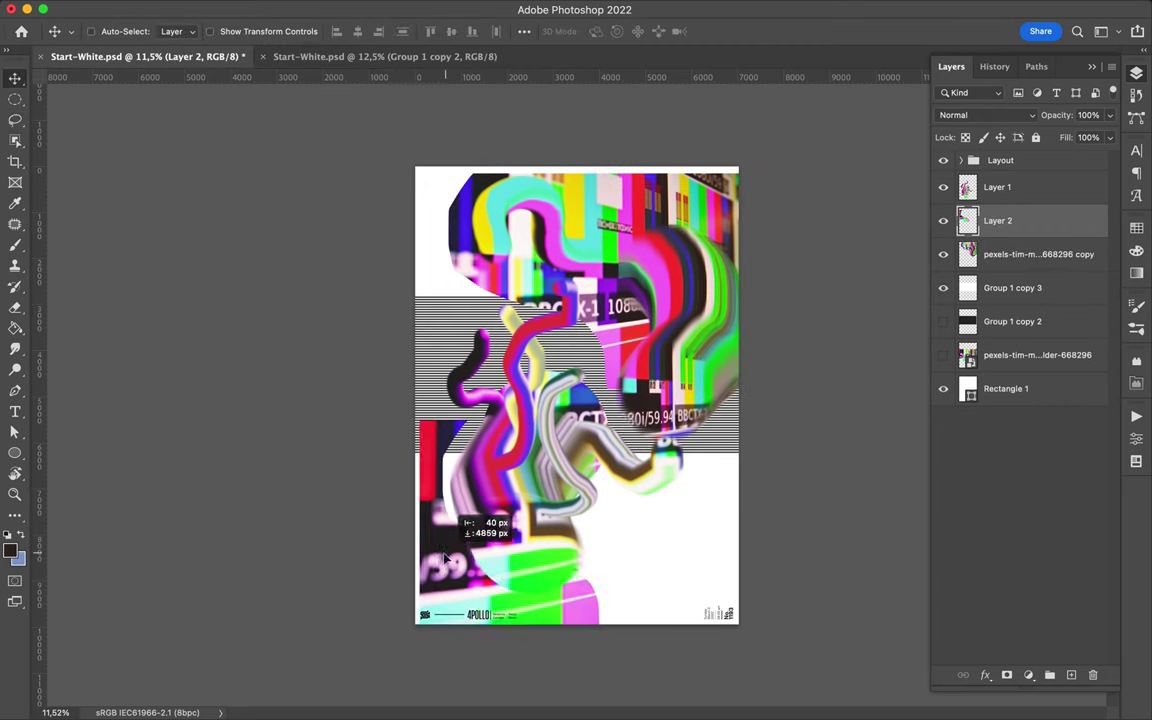
Step: Pixelate the patch with Mosaic at cell size 200 and move it to the lower left
{"action": "left_click", "coordinate": [371, 9]}
{"action": "mouse_move", "coordinate": [394, 230]}
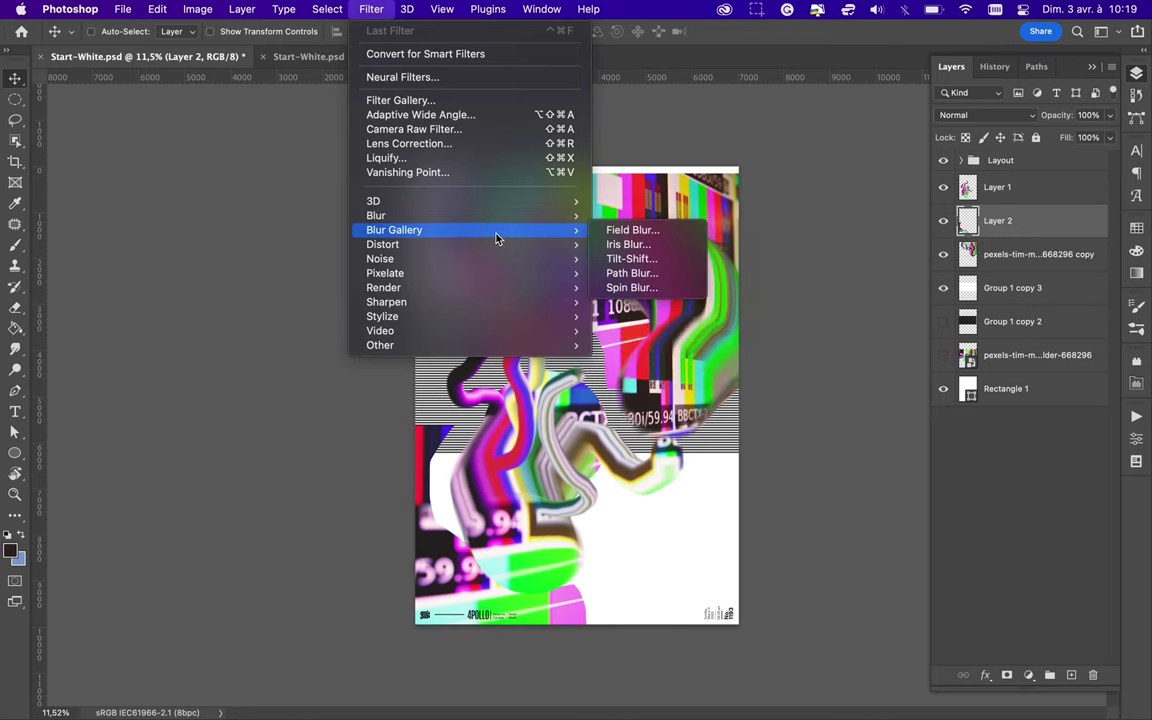
{"action": "mouse_move", "coordinate": [385, 273]}
{"action": "left_click", "coordinate": [667, 345]}
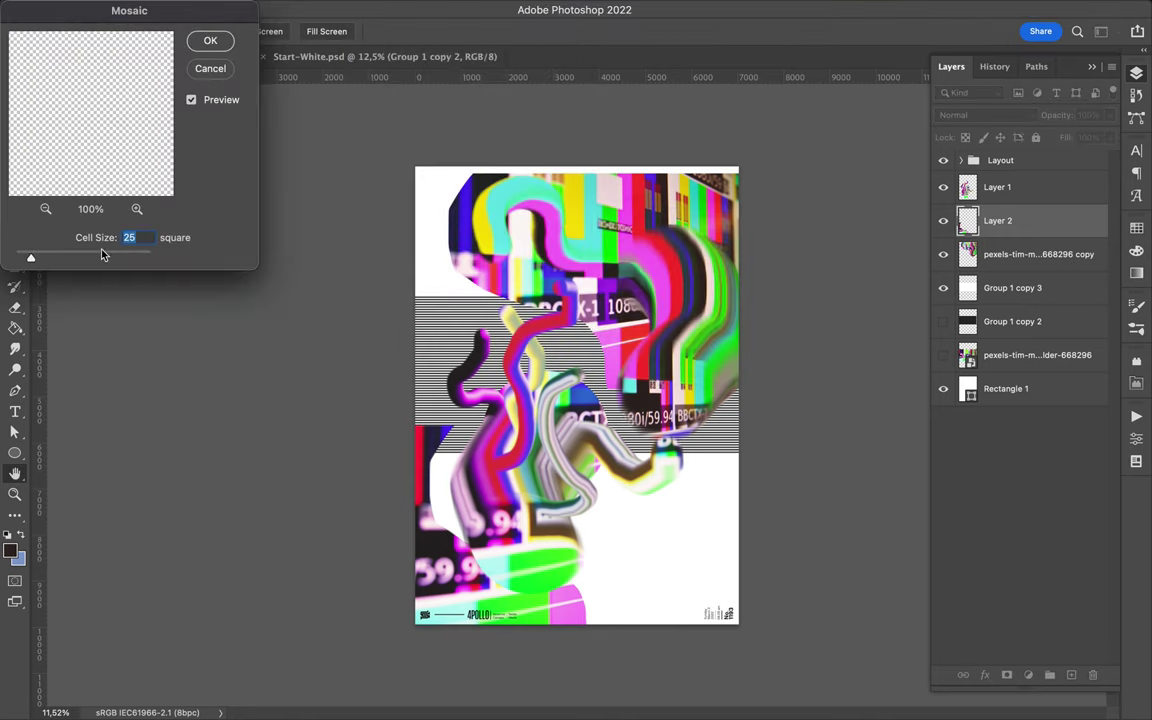
{"action": "left_click_drag", "start_coordinate": [67, 258], "coordinate": [151, 258]}
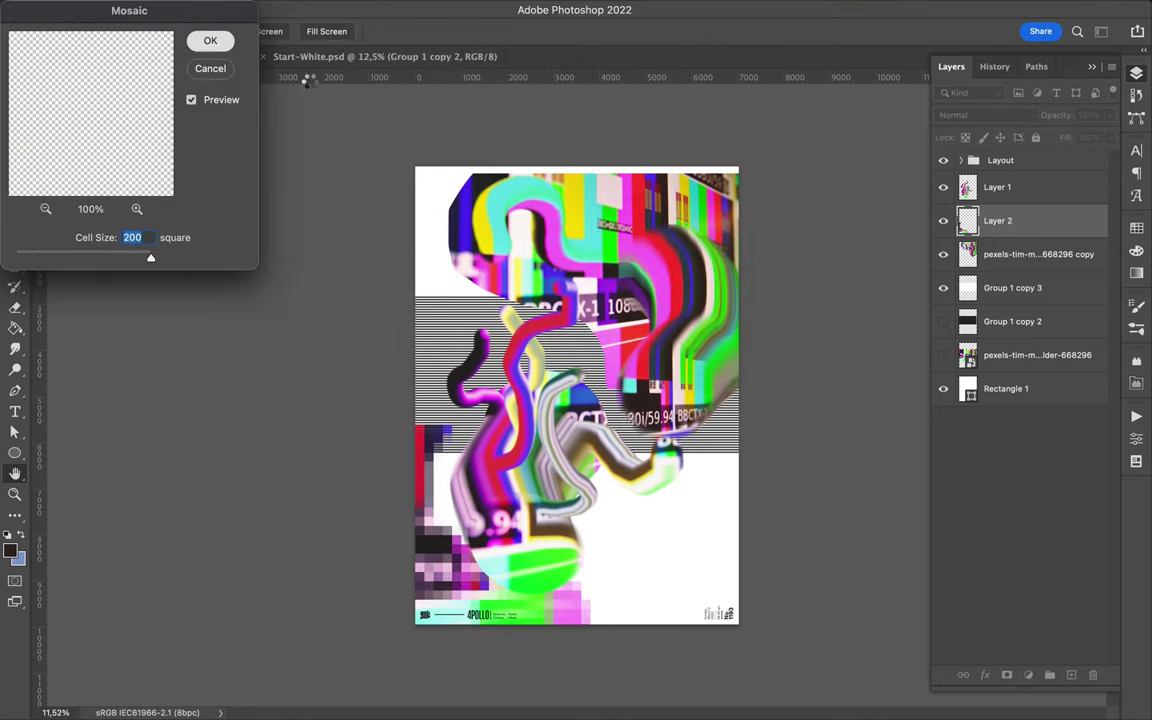
{"action": "key", "text": "Return"}
{"action": "left_click_drag", "start_coordinate": [395, 543], "coordinate": [430, 600]}
{"action": "left_click_drag", "start_coordinate": [712, 213], "coordinate": [712, 207]}
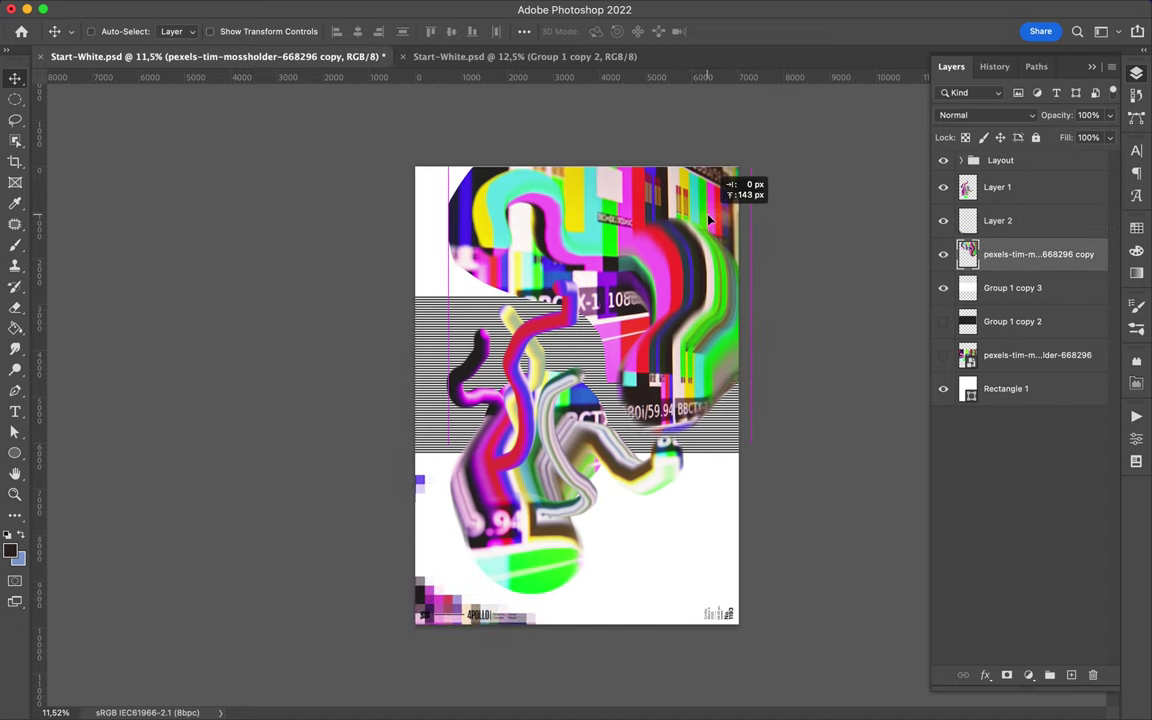
Step: Lasso and delete a chunk of the photo and two chunks of the Group 1 copy 3 stripes
{"action": "key", "text": "l"}
{"action": "left_click_drag", "start_coordinate": [618, 396], "coordinate": [605, 413]}
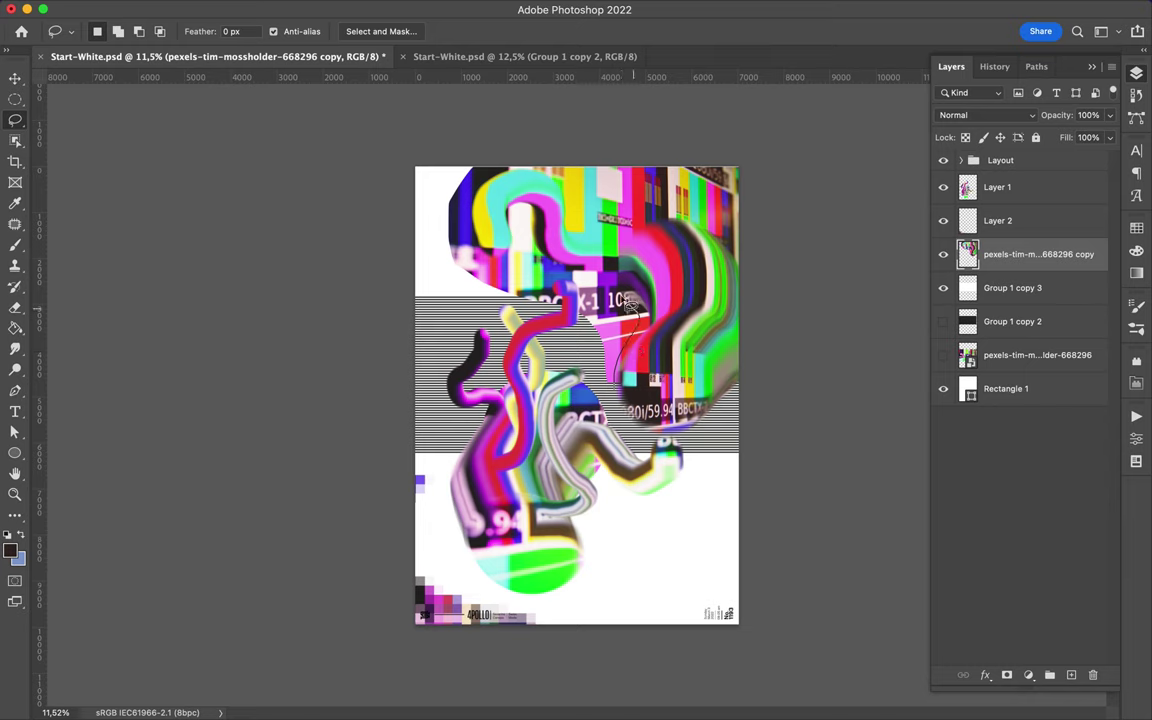
{"action": "key", "text": "Delete"}
{"action": "key", "text": "ctrl+d"}
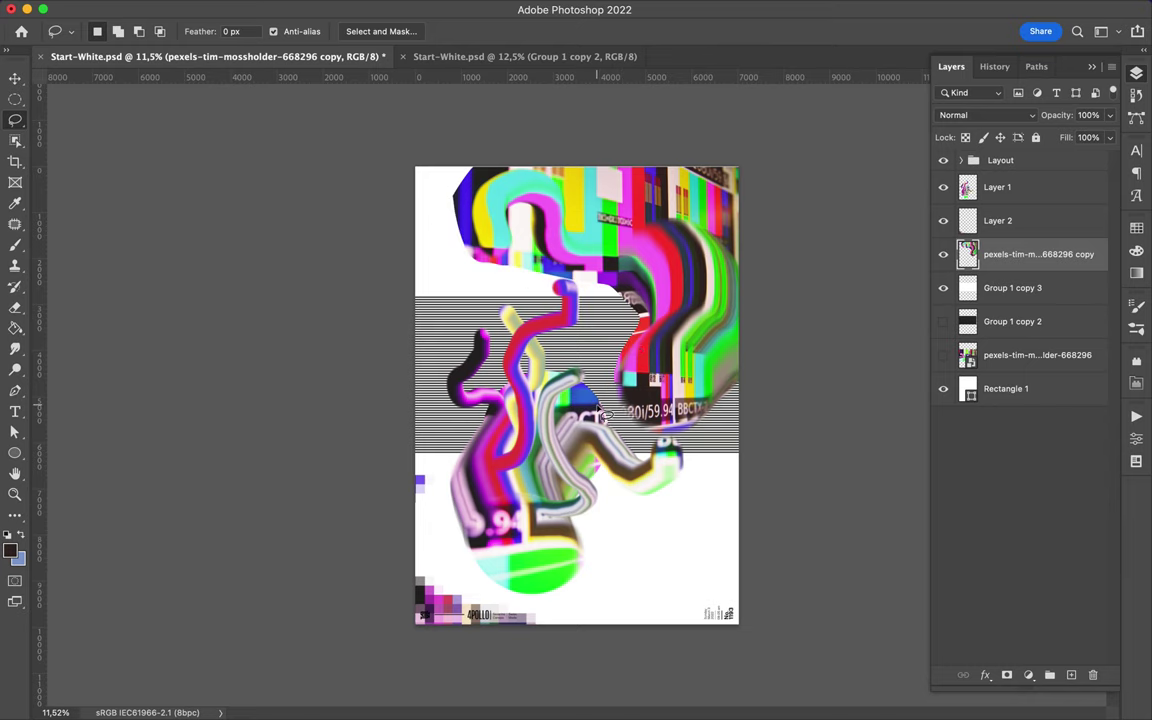
{"action": "left_click", "coordinate": [591, 360], "text": "ctrl"}
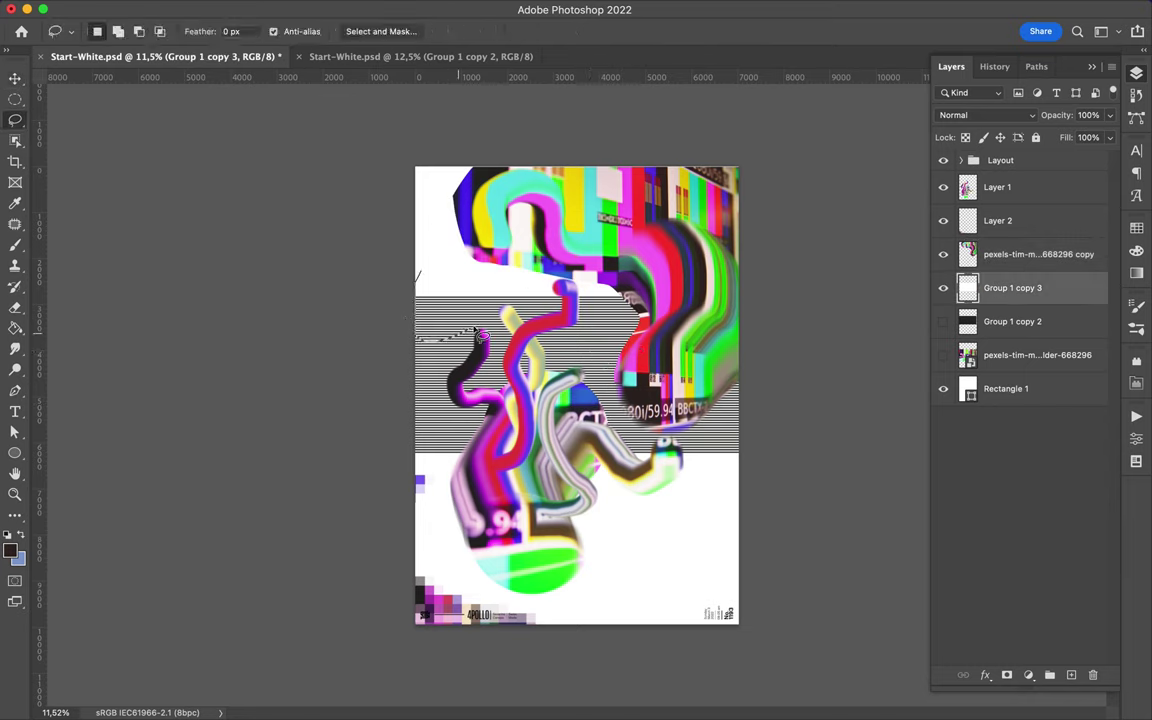
{"action": "left_click_drag", "start_coordinate": [421, 340], "coordinate": [390, 255]}
{"action": "key", "text": "Delete"}
{"action": "key", "text": "ctrl+d"}
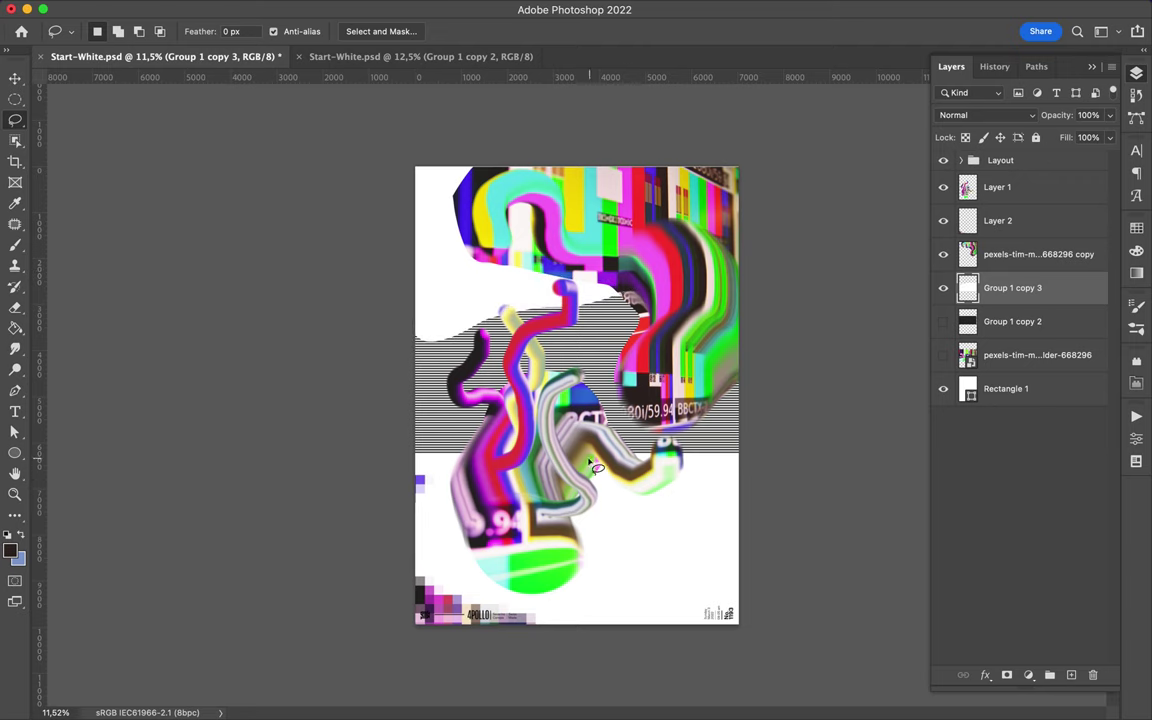
{"action": "left_click_drag", "start_coordinate": [592, 462], "coordinate": [690, 441]}
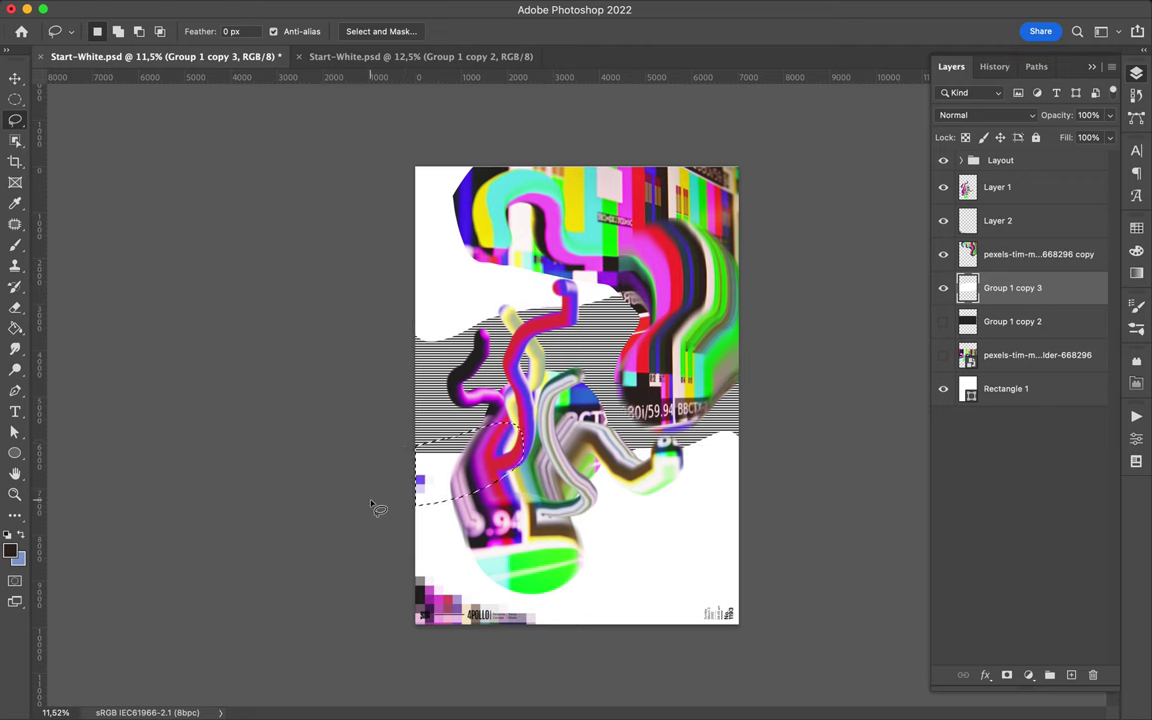
{"action": "key", "text": "v"}
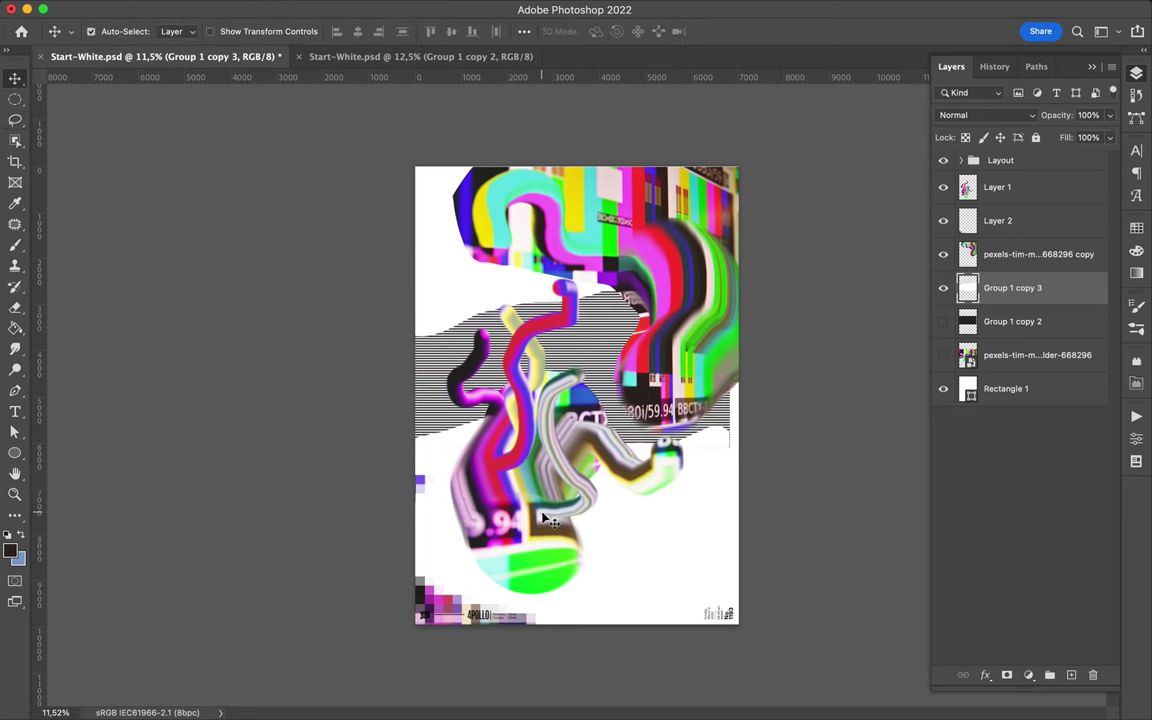
Step: Shift the Layer 1 squiggles and add a copy blurred with Gaussian Blur radius 138.3 px
{"action": "left_click", "coordinate": [542, 518]}
{"action": "left_click_drag", "start_coordinate": [542, 518], "coordinate": [535, 497]}
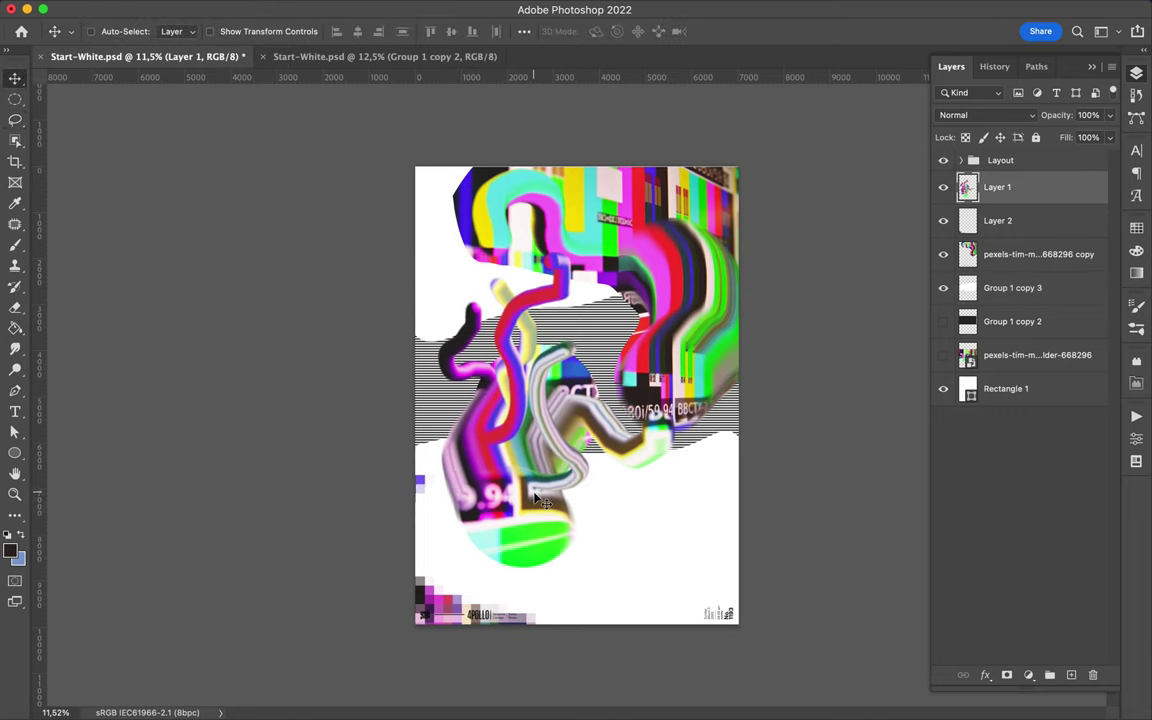
{"action": "key", "text": "ctrl+j"}
{"action": "left_click", "coordinate": [373, 8]}
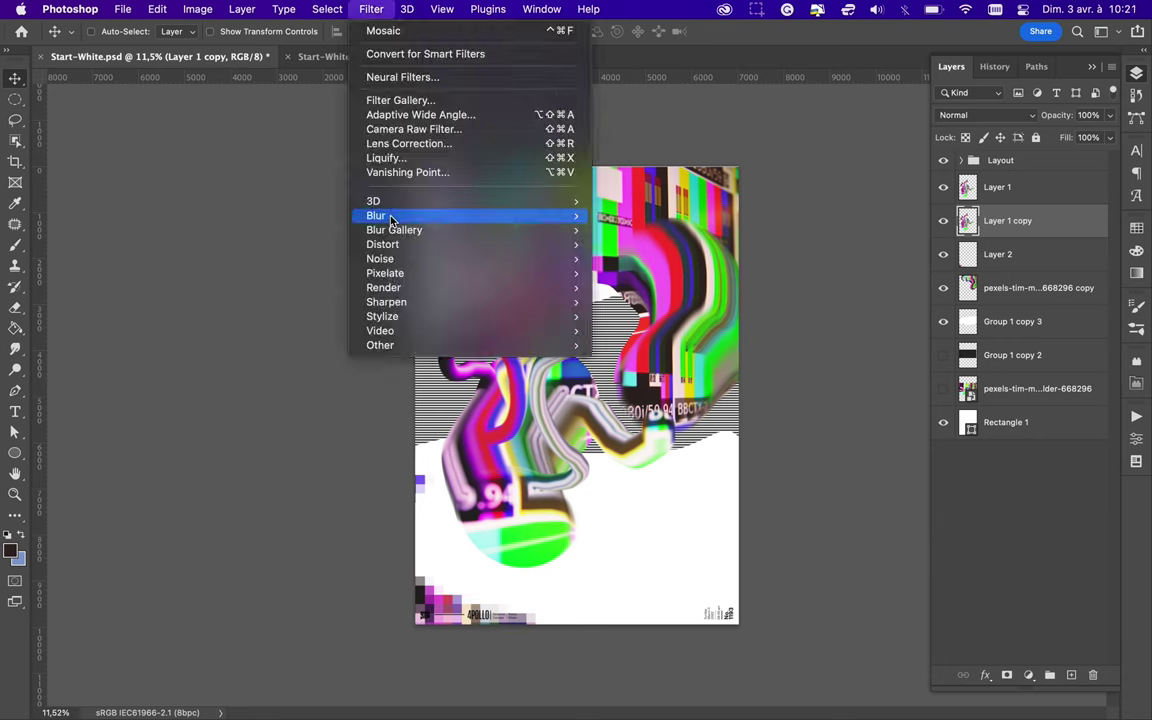
{"action": "left_click", "coordinate": [650, 274]}
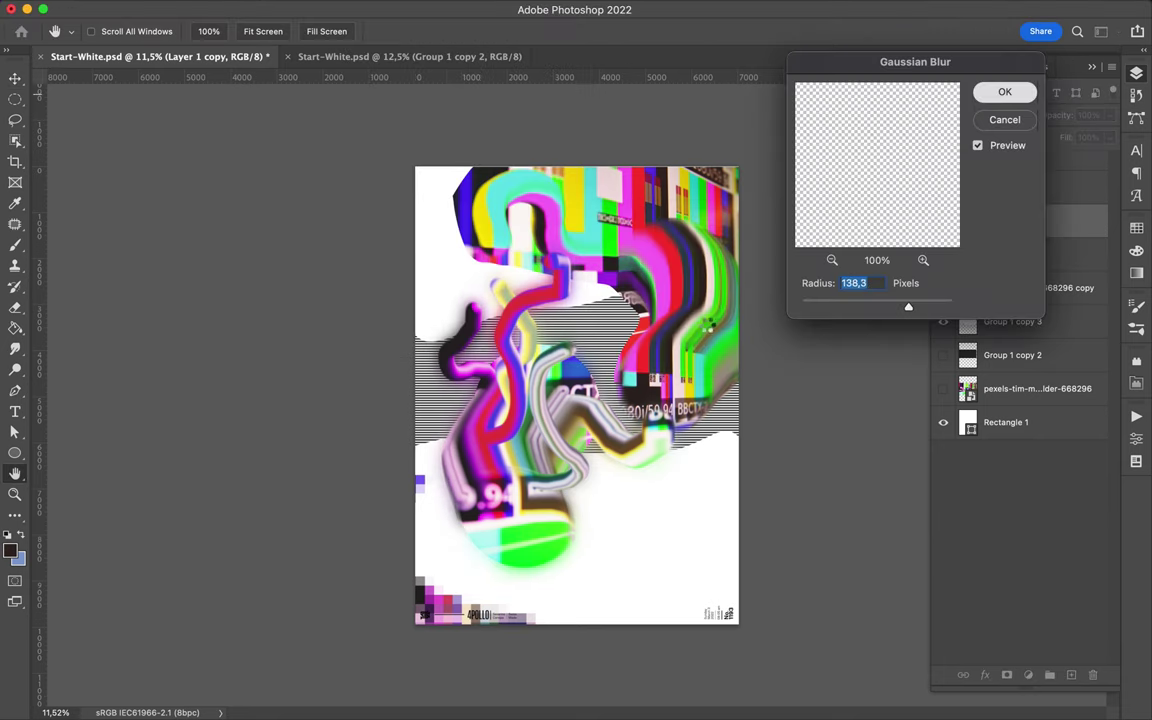
{"action": "key", "text": "Return"}
{"action": "key", "text": "ctrl+t"}
{"action": "right_click", "coordinate": [584, 546]}
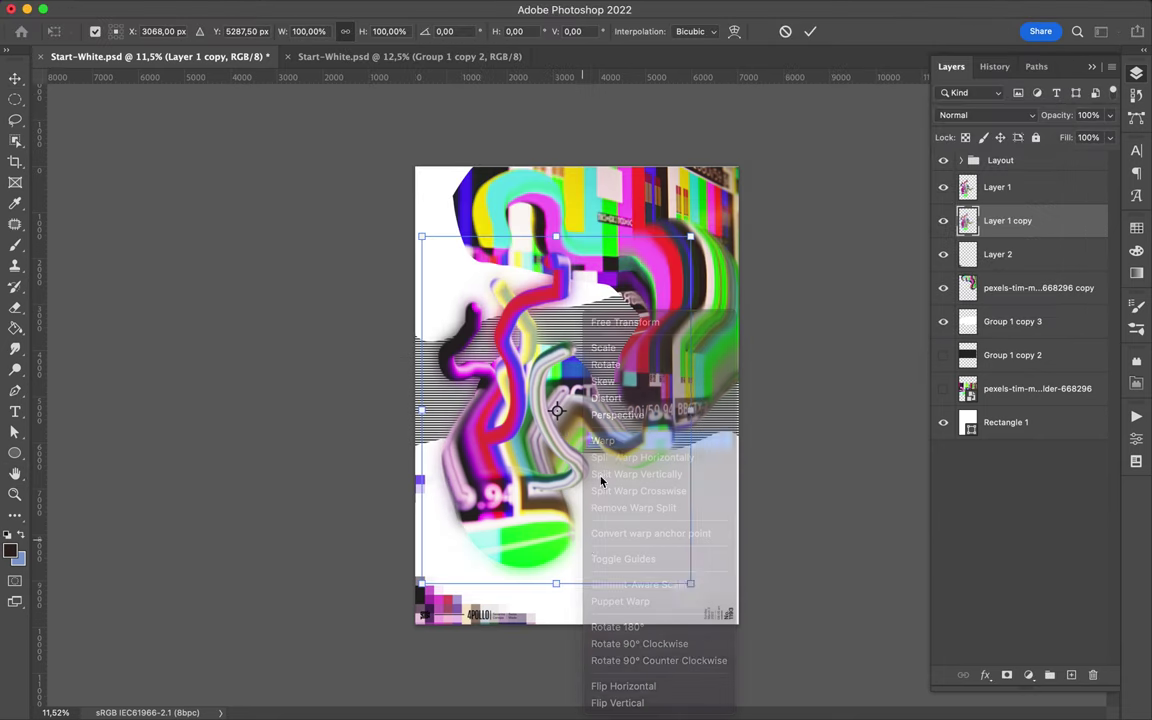
Step: Warp the blurred squiggle copy by bending its bottom edge upward
{"action": "left_click", "coordinate": [610, 440]}
{"action": "mouse_move", "coordinate": [601, 571]}
{"action": "left_mouse_down"}
{"action": "mouse_move", "coordinate": [490, 413]}
{"action": "mouse_move", "coordinate": [541, 252]}
{"action": "left_mouse_up"}
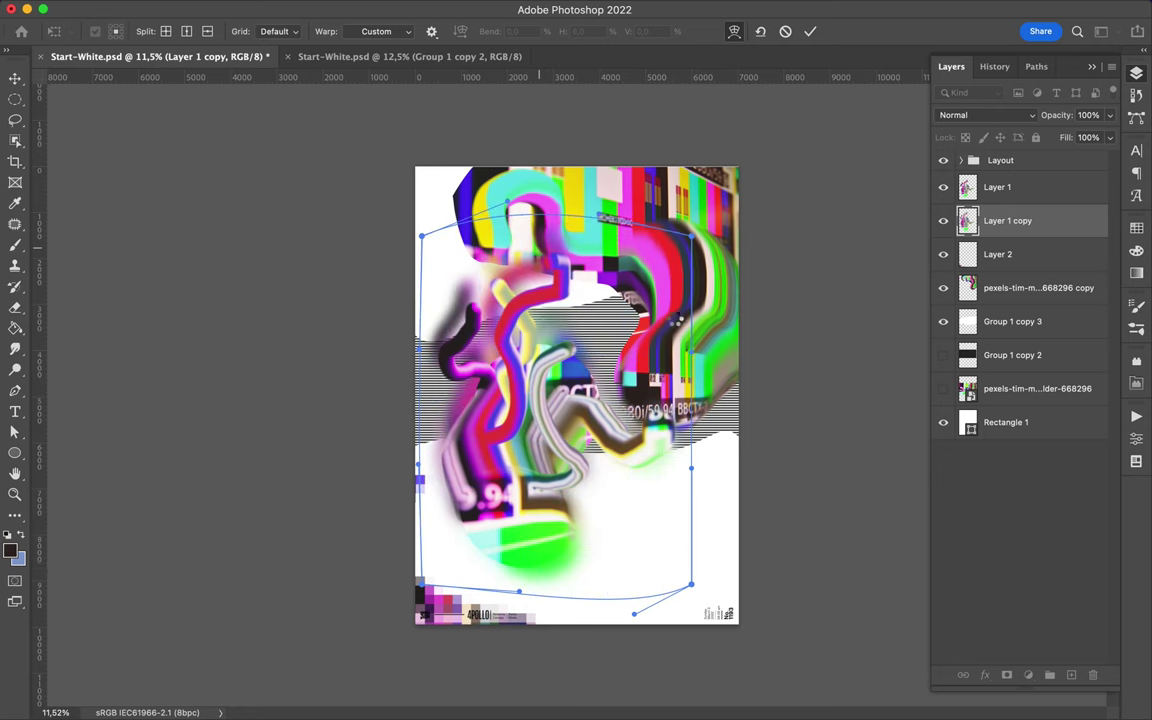
{"action": "key", "text": "Return"}
Step: Scale the colour-bar photo to 78.85% and shift it to the upper right
{"action": "left_click", "coordinate": [1038, 288]}
{"action": "key", "text": "ctrl+t"}
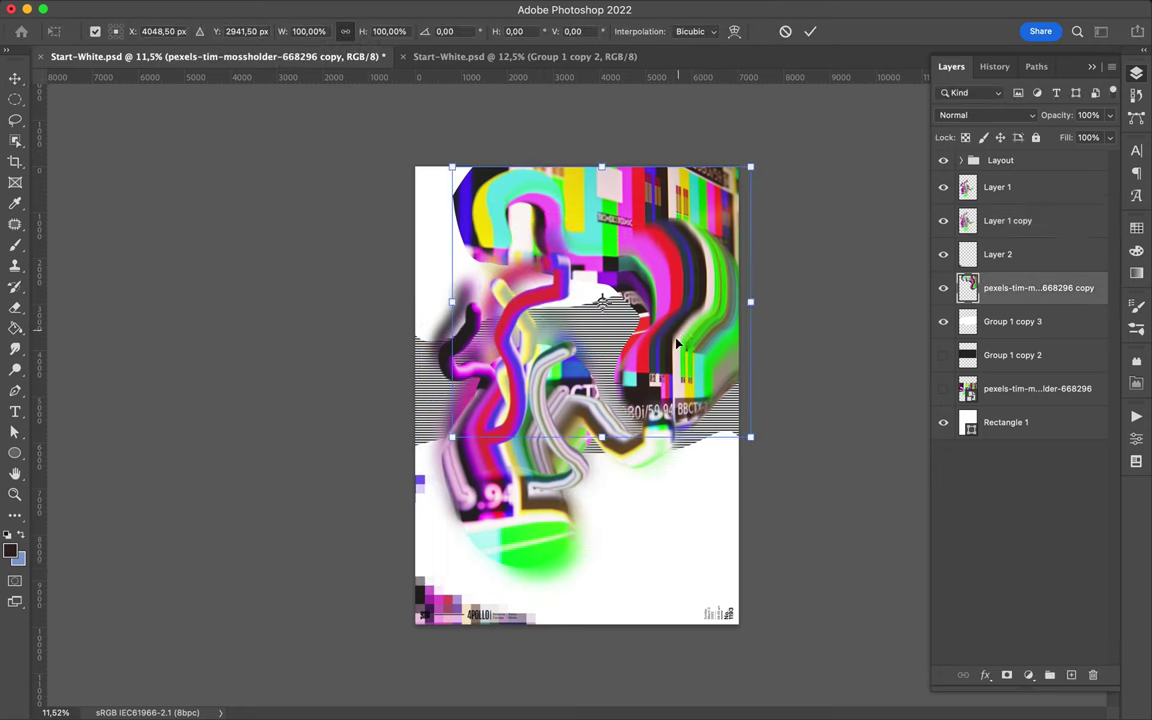
{"action": "left_click_drag", "start_coordinate": [738, 433], "coordinate": [672, 376]}
{"action": "left_click_drag", "start_coordinate": [626, 265], "coordinate": [700, 270]}
{"action": "key", "text": "Return"}
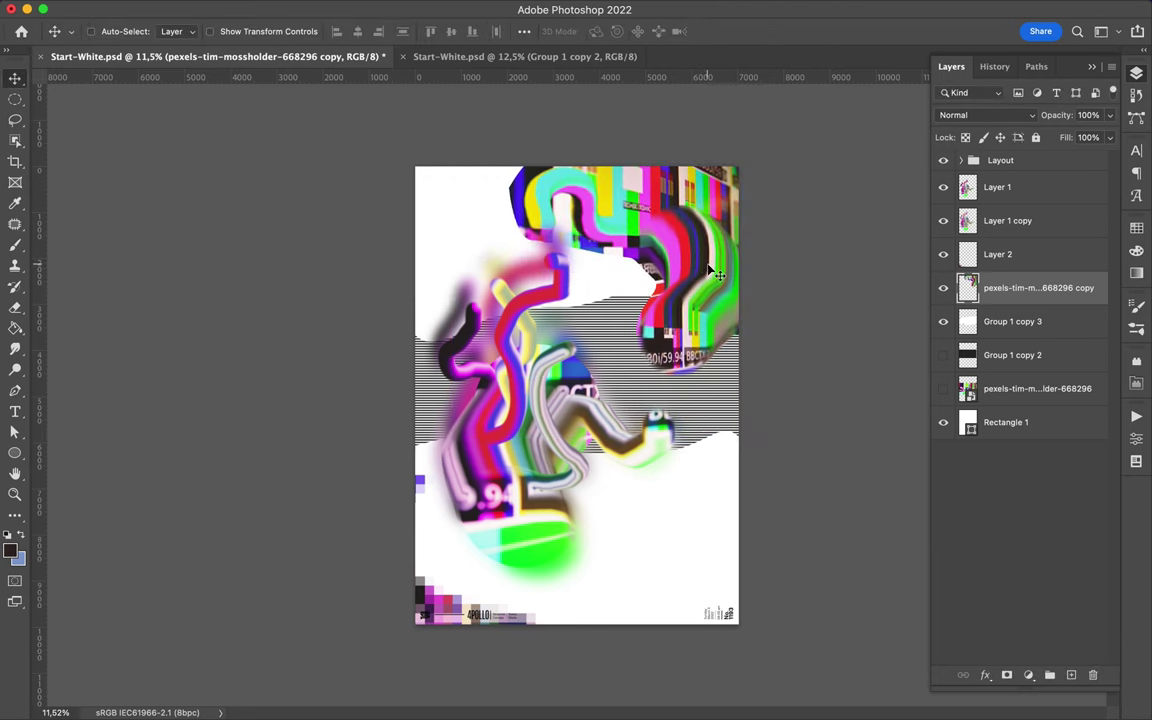
{"action": "scroll", "coordinate": [587, 399], "scroll_direction": "up", "scroll_amount": 3}
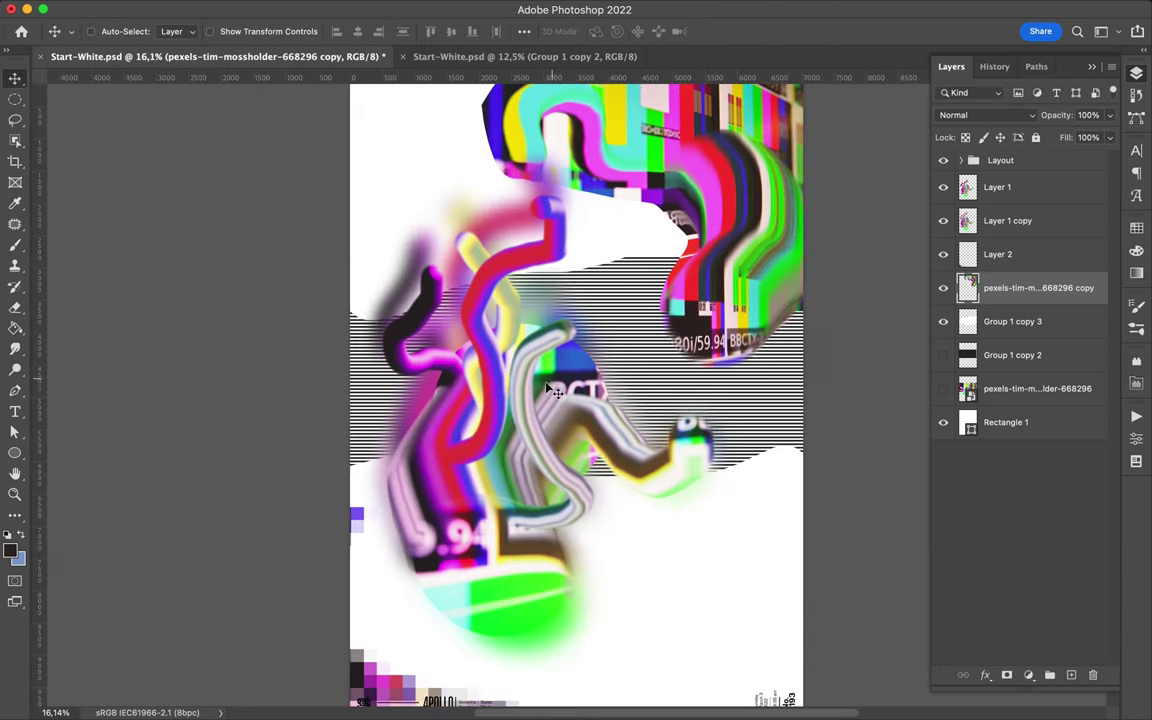
{"action": "left_click", "coordinate": [548, 408], "text": "ctrl"}
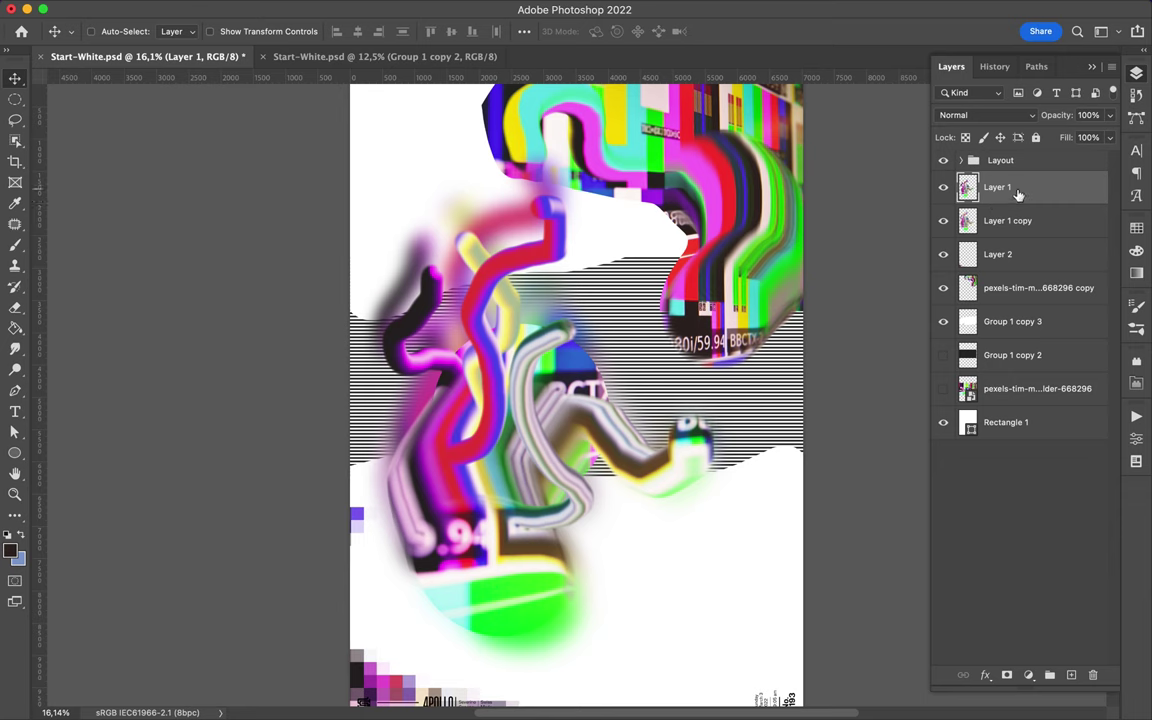
{"action": "left_click_drag", "start_coordinate": [996, 197], "coordinate": [985, 188]}
Step: Try a Mosaic filter at cell size 122 on the squiggle copy, then delete that layer
{"action": "left_click", "coordinate": [378, 9]}
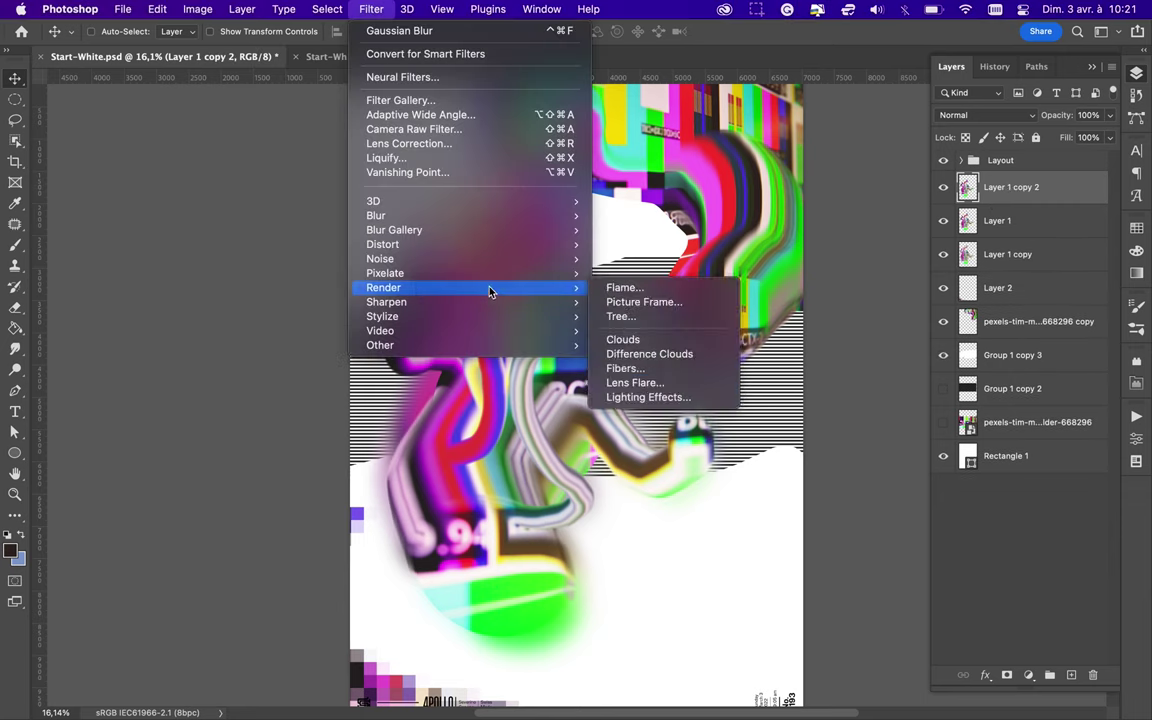
{"action": "left_click", "coordinate": [620, 481]}
{"action": "left_click_drag", "start_coordinate": [99, 260], "coordinate": [69, 258]}
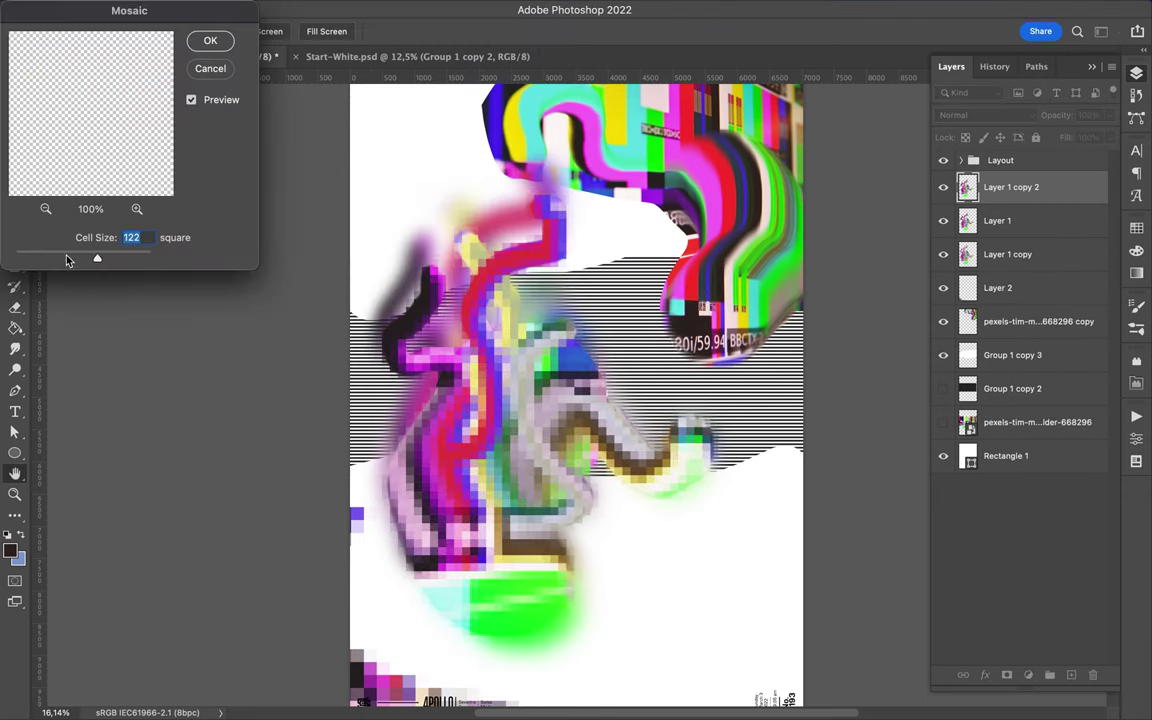
{"action": "left_click", "coordinate": [210, 40]}
{"action": "left_click", "coordinate": [985, 115]}
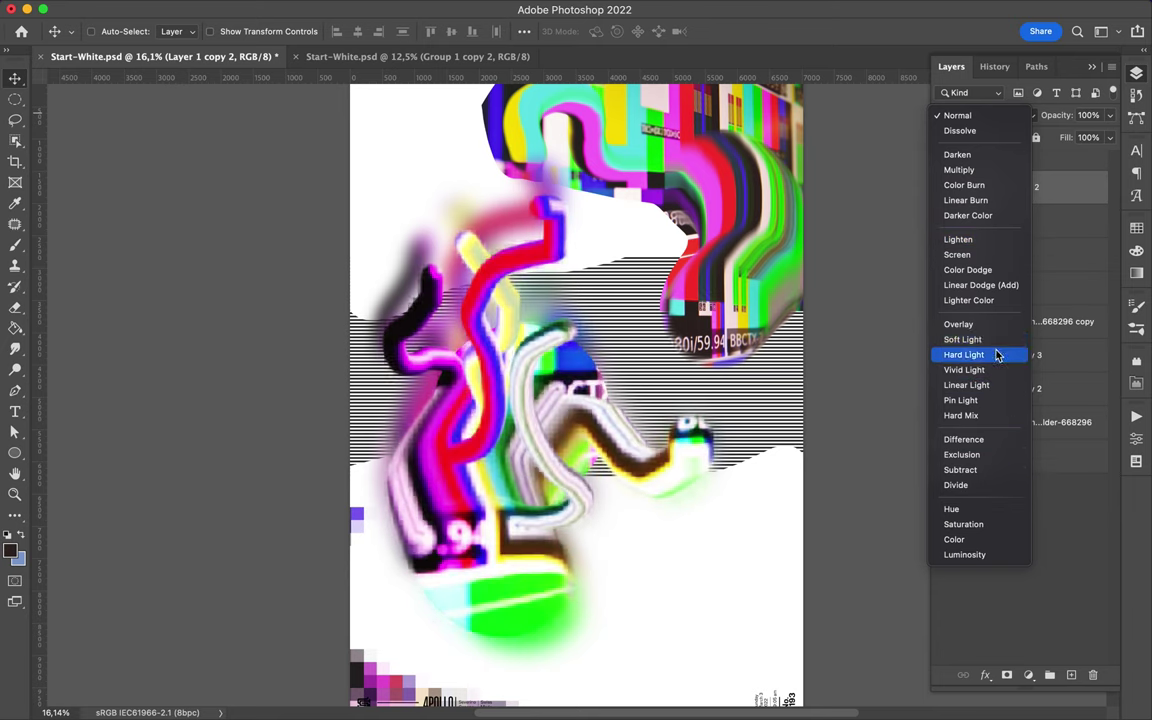
{"action": "key", "text": "Escape"}
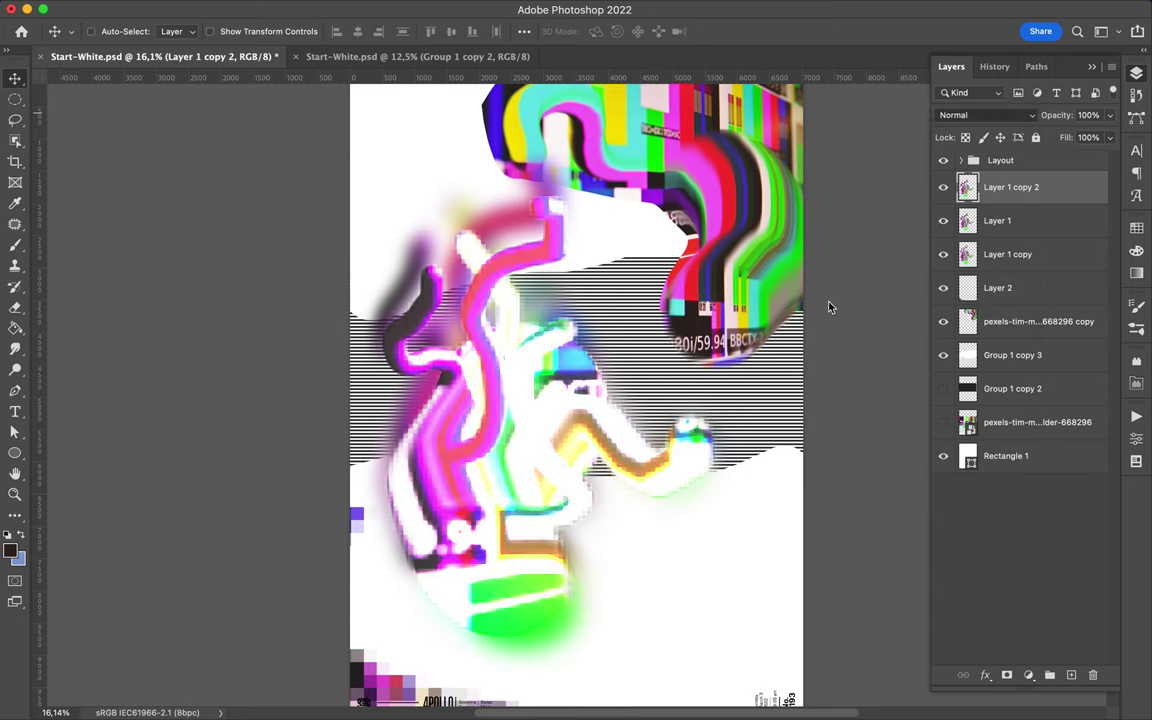
{"action": "left_click_drag", "start_coordinate": [828, 303], "coordinate": [730, 440]}
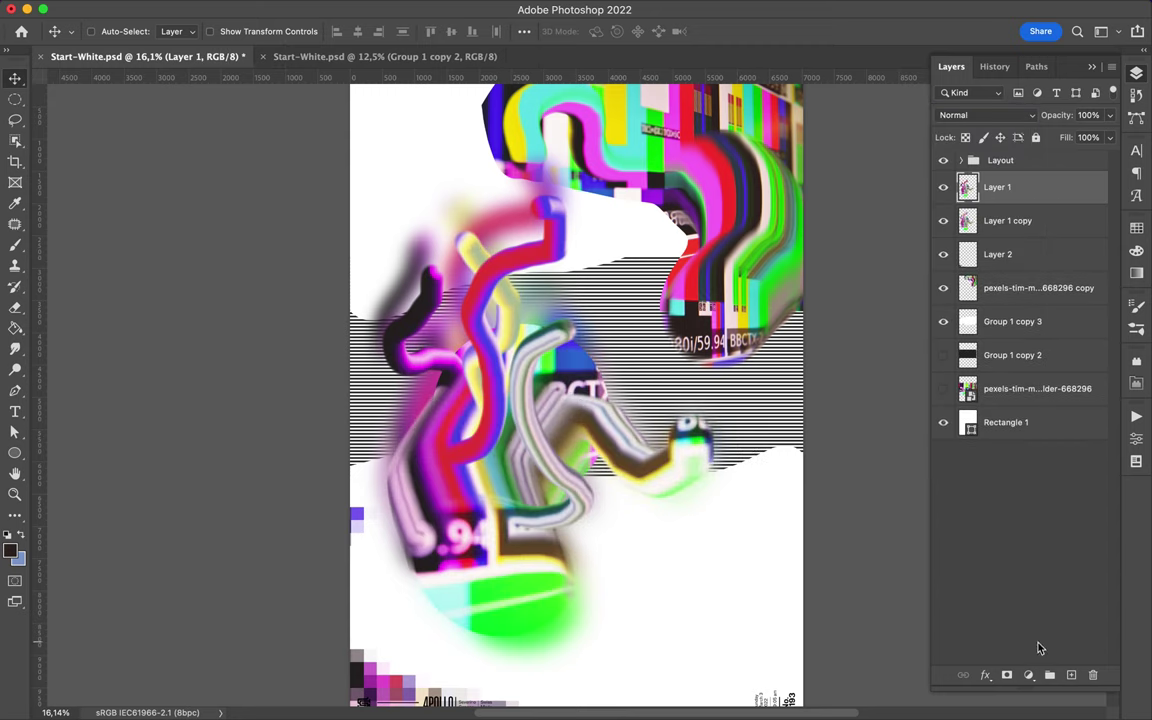
Step: Add a Levels adjustment layer with the midtones set to 1.10
{"action": "left_click", "coordinate": [1029, 675]}
{"action": "left_click", "coordinate": [1043, 428]}
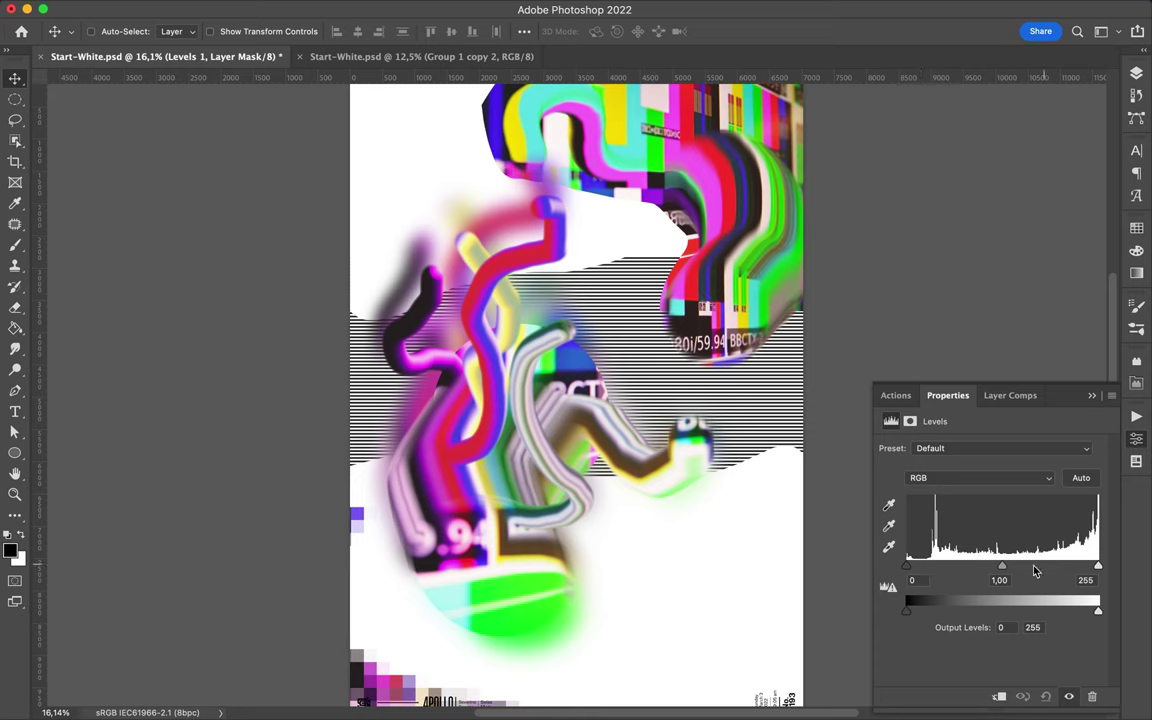
{"action": "left_click_drag", "start_coordinate": [993, 568], "coordinate": [1002, 568]}
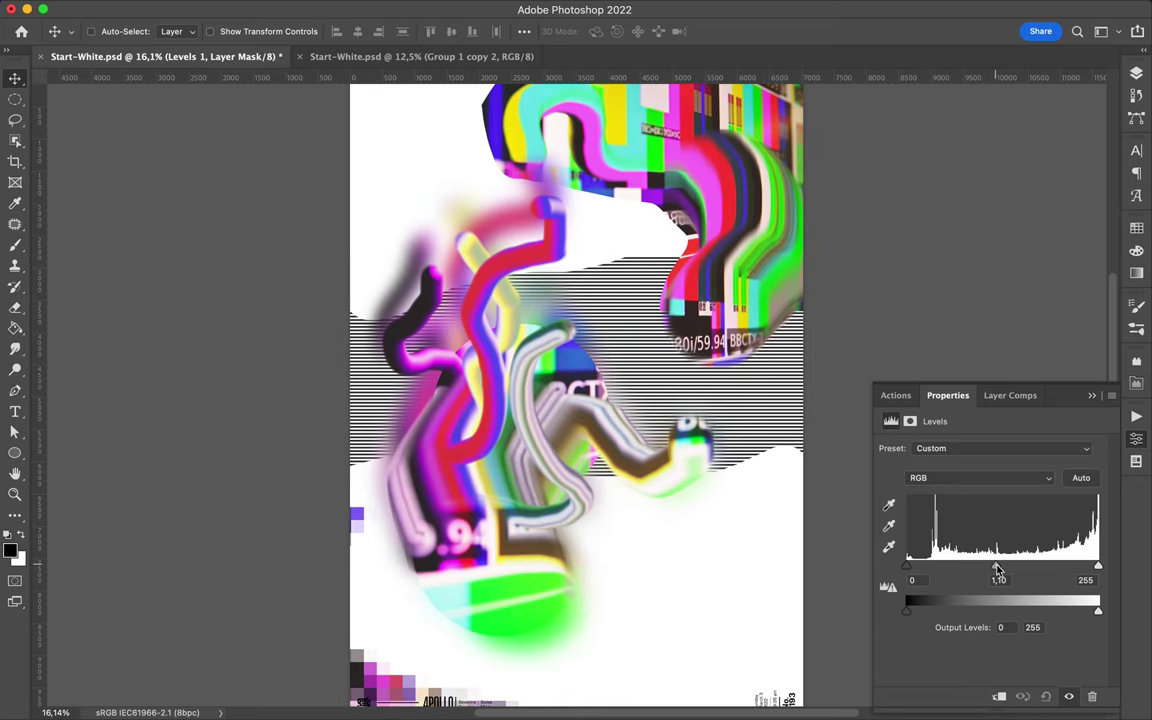
Step: Duplicate Layer 1 as Layer 1 copy 2
{"action": "left_click", "coordinate": [1135, 72]}
{"action": "scroll", "coordinate": [590, 425], "scroll_direction": "down", "scroll_amount": 2}
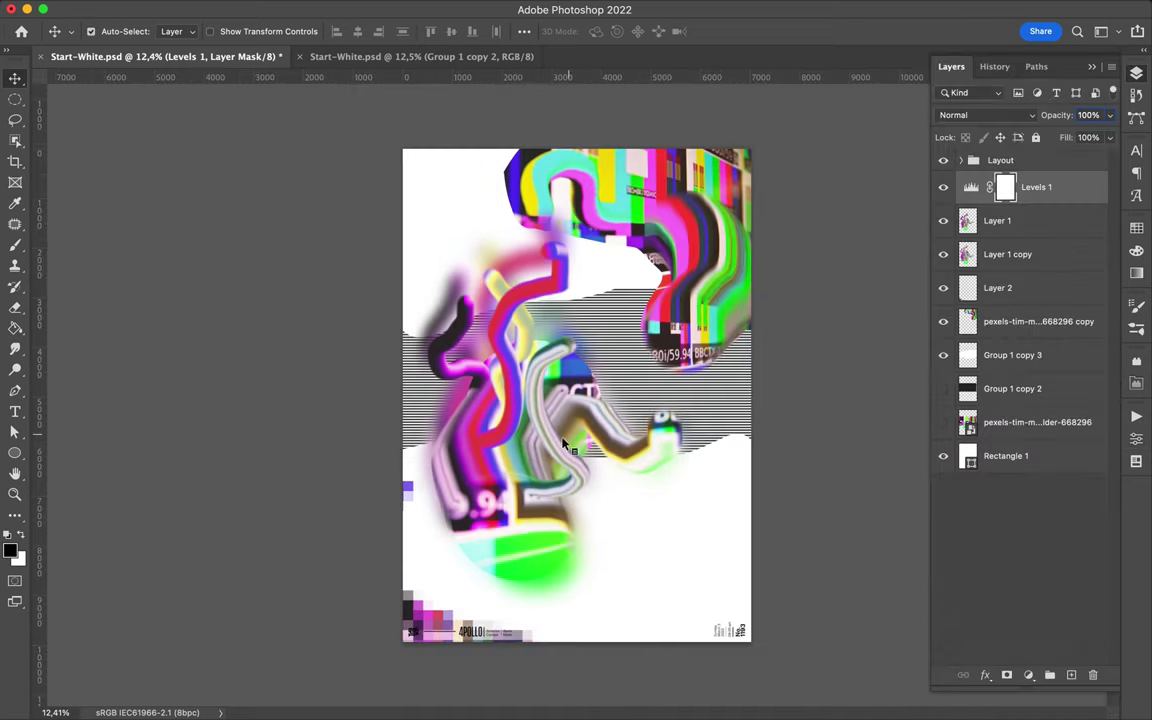
{"action": "left_click", "coordinate": [997, 220]}
{"action": "key", "text": "ctrl+j"}
{"action": "left_click", "coordinate": [988, 115]}
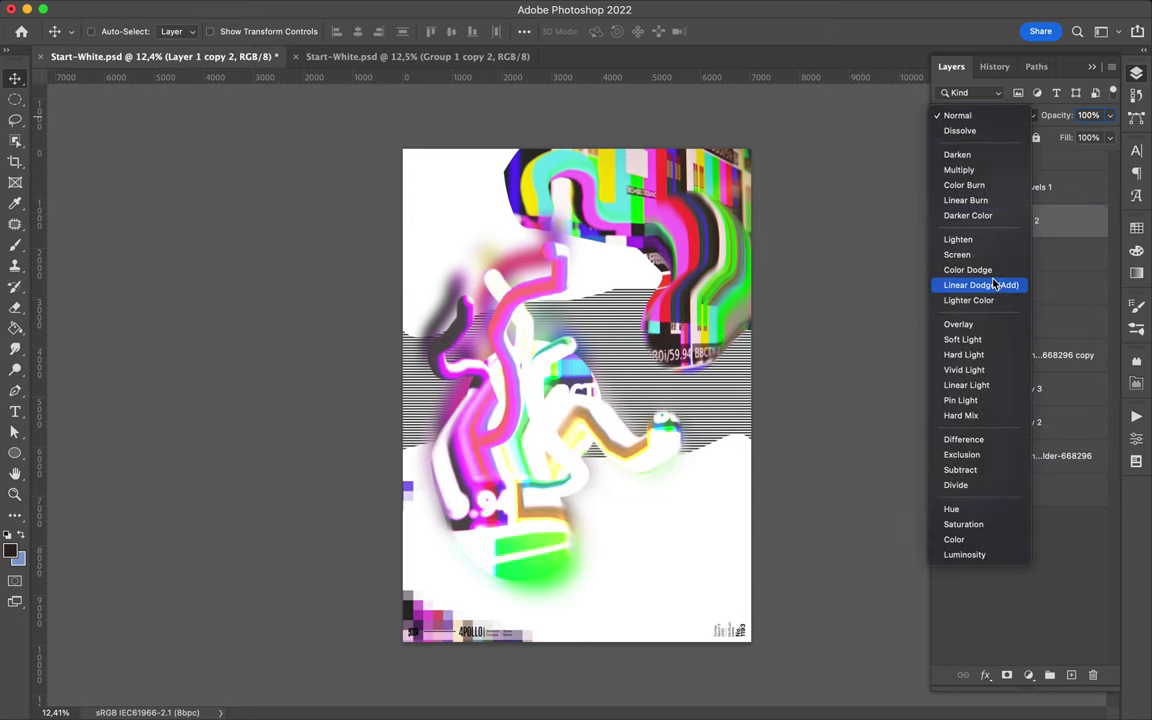
Step: Set Layer 1 copy 2 to Hard Light and add an inverted Layer 1 copy in Soft Light
{"action": "left_click", "coordinate": [975, 354]}
{"action": "left_click", "coordinate": [1040, 253]}
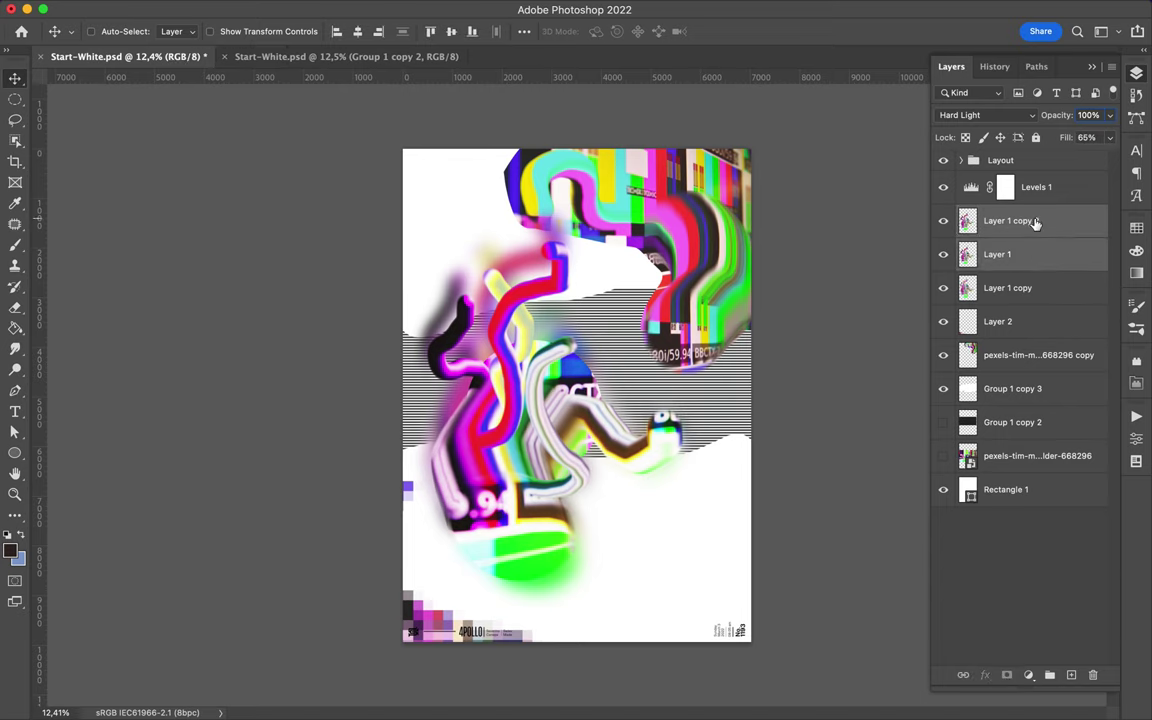
{"action": "key", "text": "ctrl+j"}
{"action": "left_click_drag", "start_coordinate": [1040, 253], "coordinate": [1015, 220]}
{"action": "key", "text": "ctrl+i"}
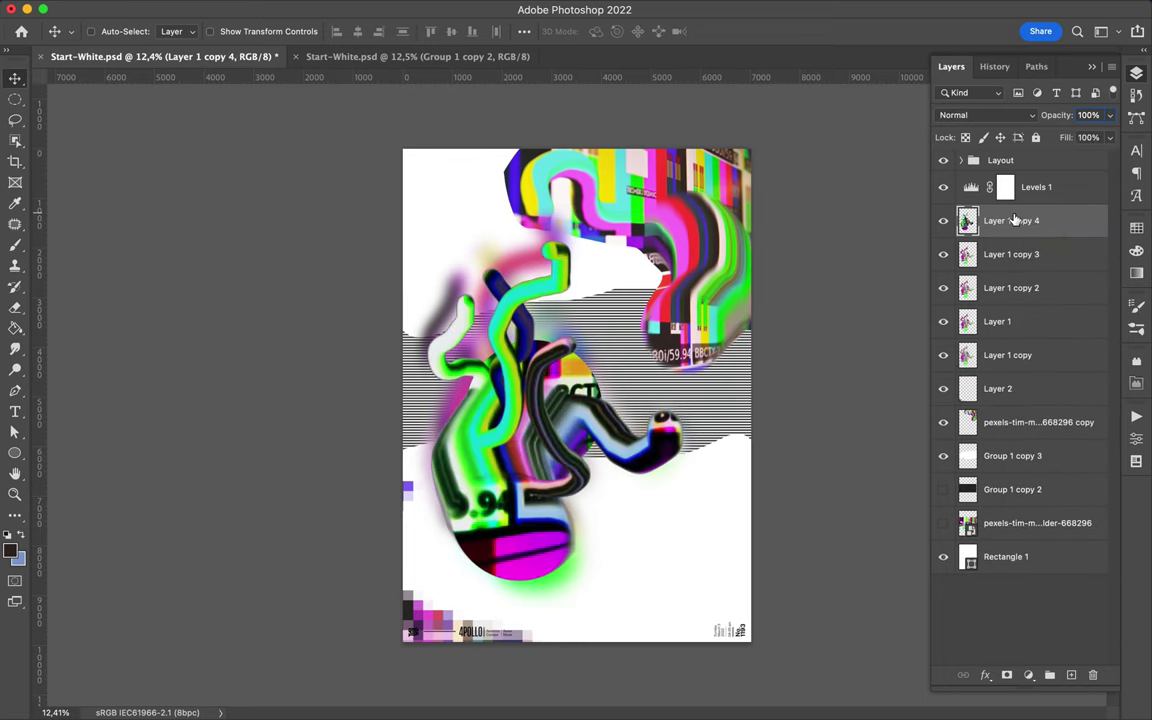
{"action": "left_click", "coordinate": [1003, 121]}
{"action": "left_click", "coordinate": [949, 337]}
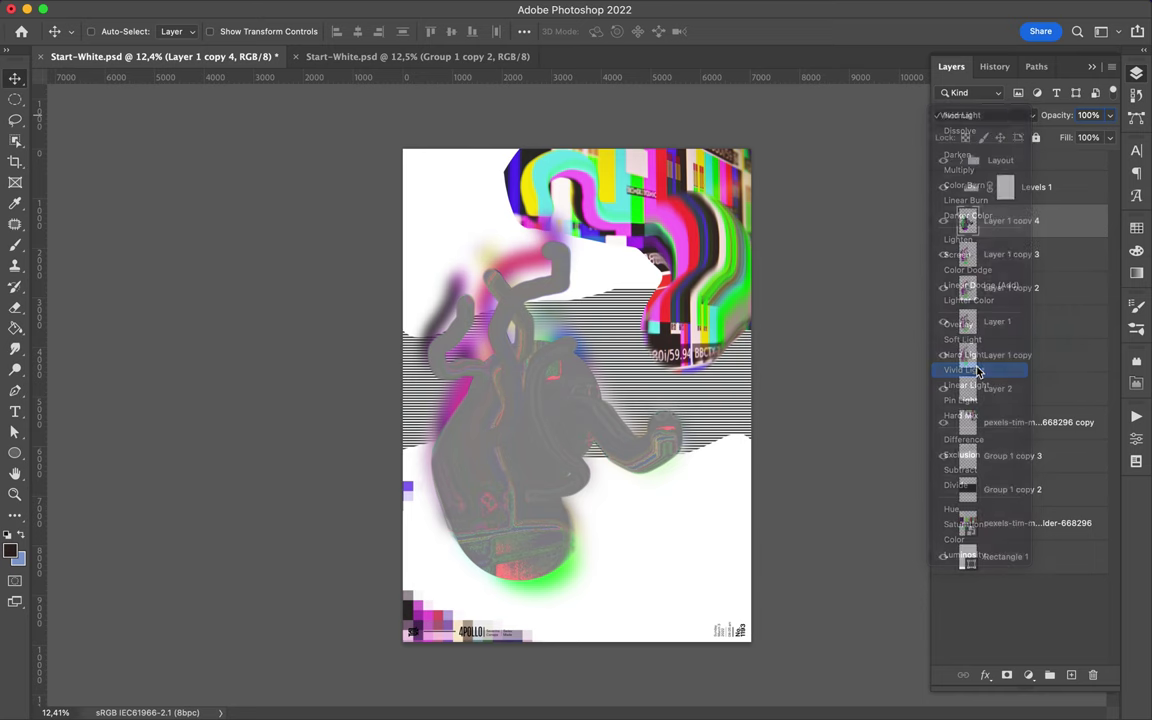
Step: Group the copies into Group 1 blended in Overlay, then reselect Layer 1 copy 2
{"action": "left_click", "coordinate": [1011, 254], "text": "shift"}
{"action": "key", "text": "ctrl+g"}
{"action": "left_click", "coordinate": [985, 115]}
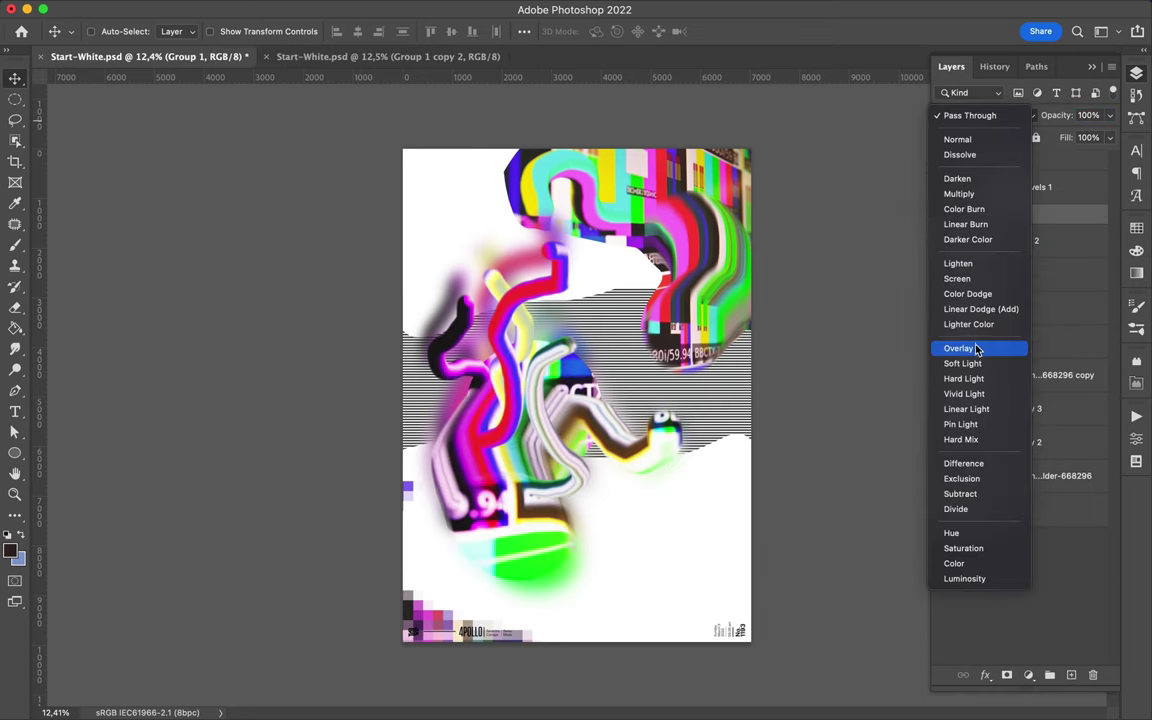
{"action": "left_click", "coordinate": [1012, 347]}
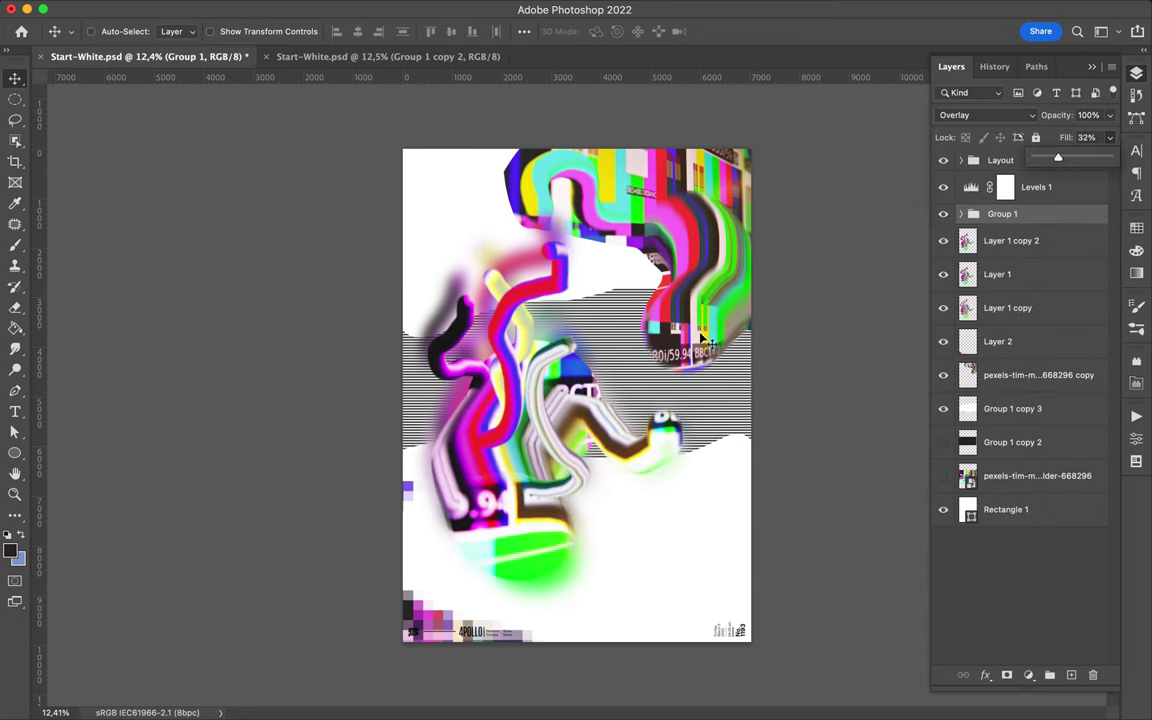
{"action": "scroll", "coordinate": [702, 341], "scroll_direction": "up", "scroll_amount": 3}
{"action": "left_click", "coordinate": [1028, 252]}
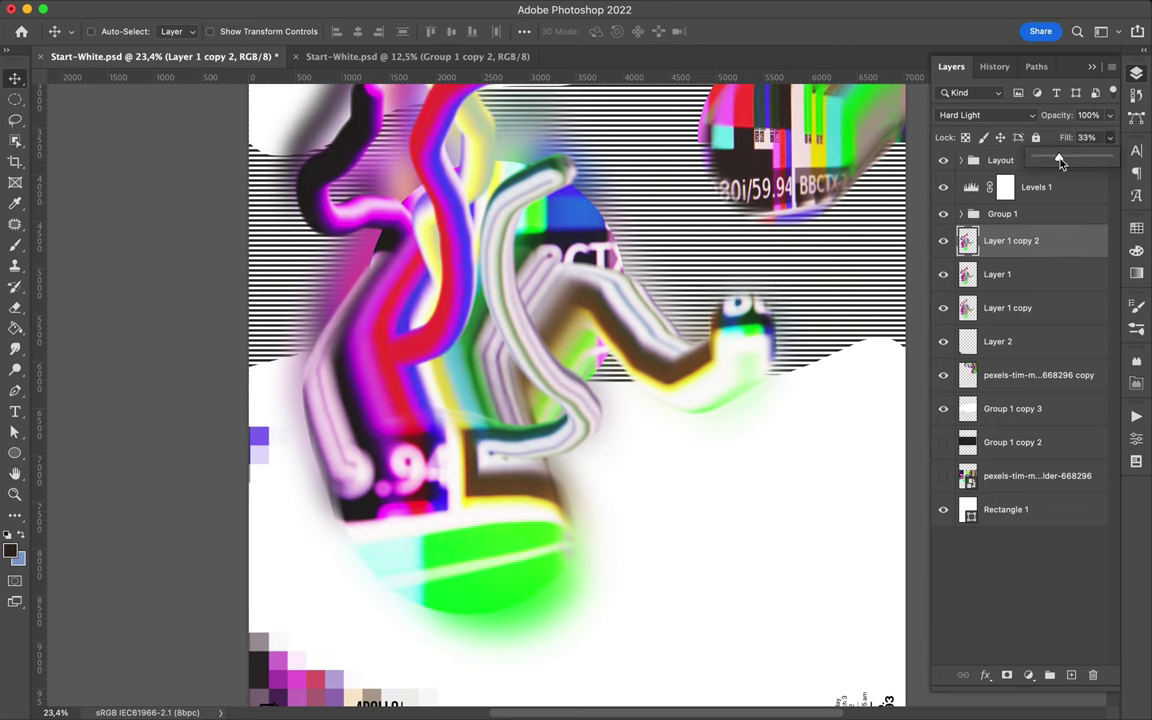
{"action": "scroll", "coordinate": [684, 488], "scroll_direction": "down", "scroll_amount": 3}
{"action": "scroll", "coordinate": [680, 495], "scroll_direction": "up", "scroll_amount": 3}
Step: Draw a white circle mid-poster, layer it below Layer 1 copy, and nudge it down
{"action": "key", "text": "u"}
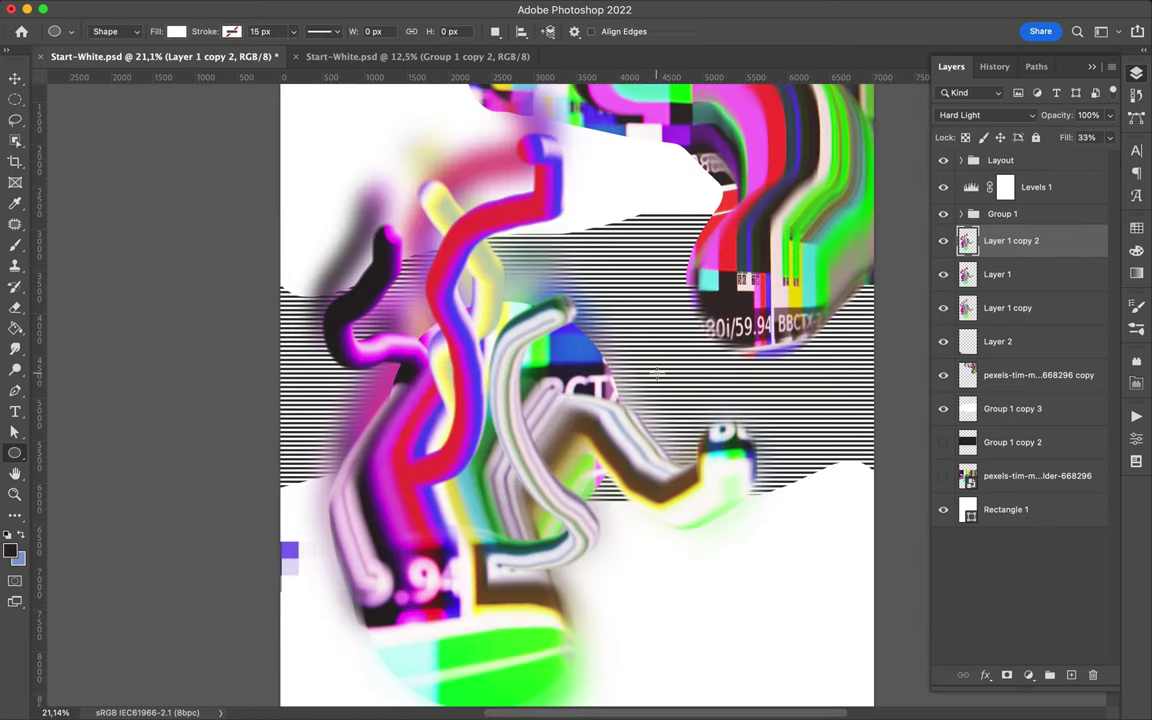
{"action": "left_click_drag", "start_coordinate": [604, 347], "coordinate": [658, 401]}
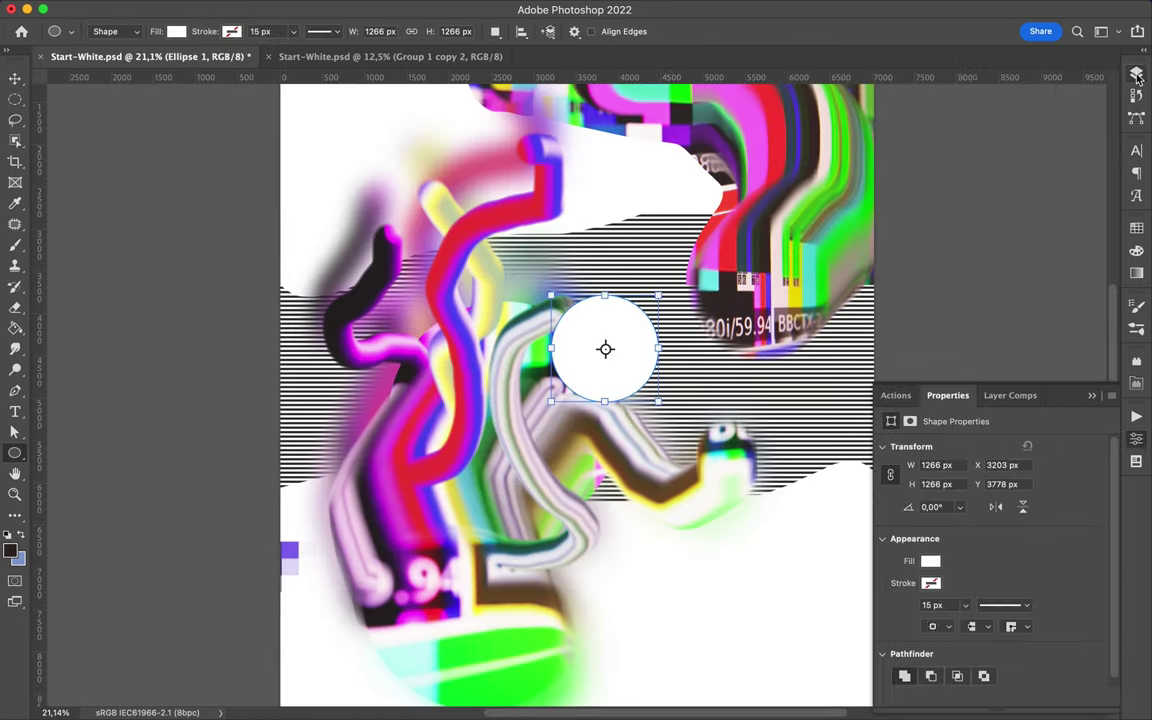
{"action": "left_click", "coordinate": [955, 66]}
{"action": "left_click_drag", "start_coordinate": [1000, 240], "coordinate": [1010, 345]}
{"action": "key", "text": "v"}
{"action": "left_click_drag", "start_coordinate": [606, 350], "coordinate": [611, 371]}
{"action": "scroll", "coordinate": [578, 398], "scroll_direction": "down", "scroll_amount": 2}
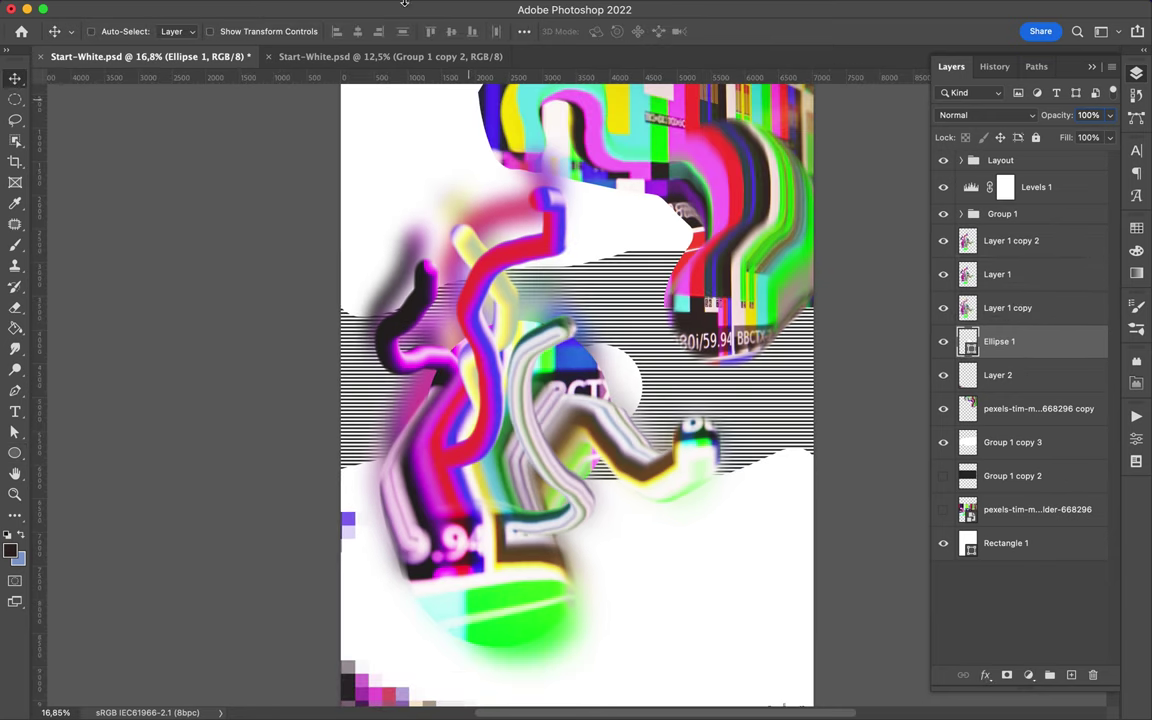
Step: Apply the Mosaic pixelate filter to the circle as a Smart Object
{"action": "left_click", "coordinate": [371, 9]}
{"action": "left_click", "coordinate": [630, 345]}
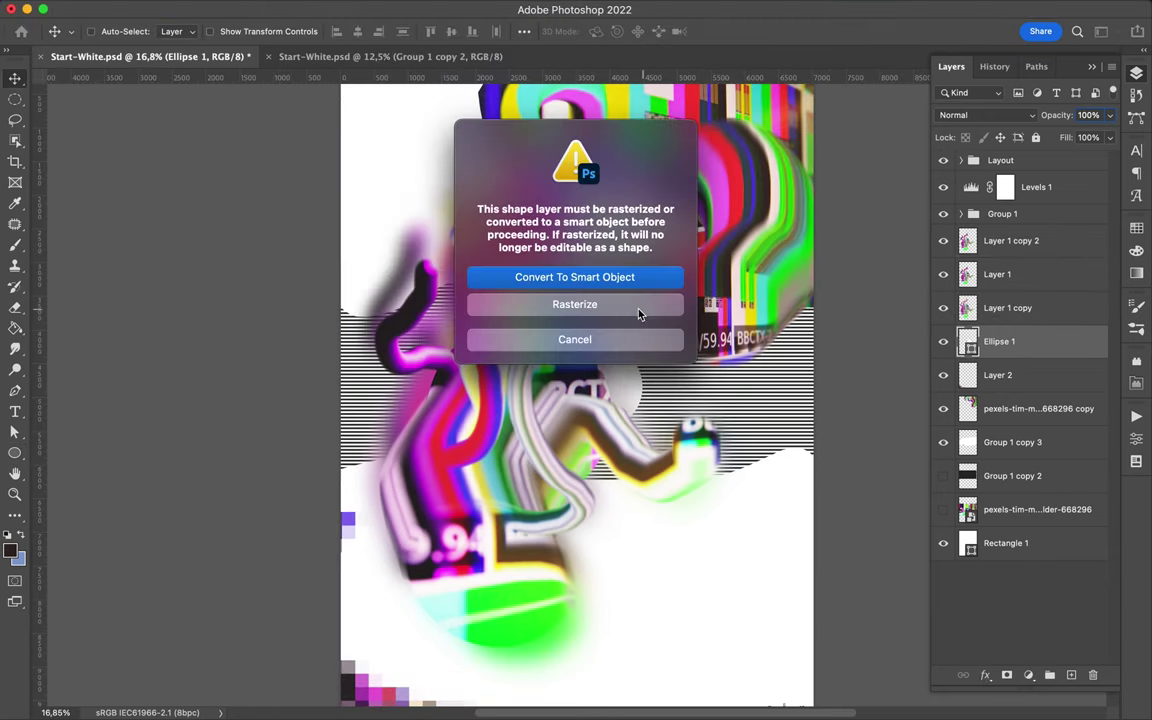
{"action": "left_click", "coordinate": [604, 281]}
{"action": "left_click", "coordinate": [210, 41]}
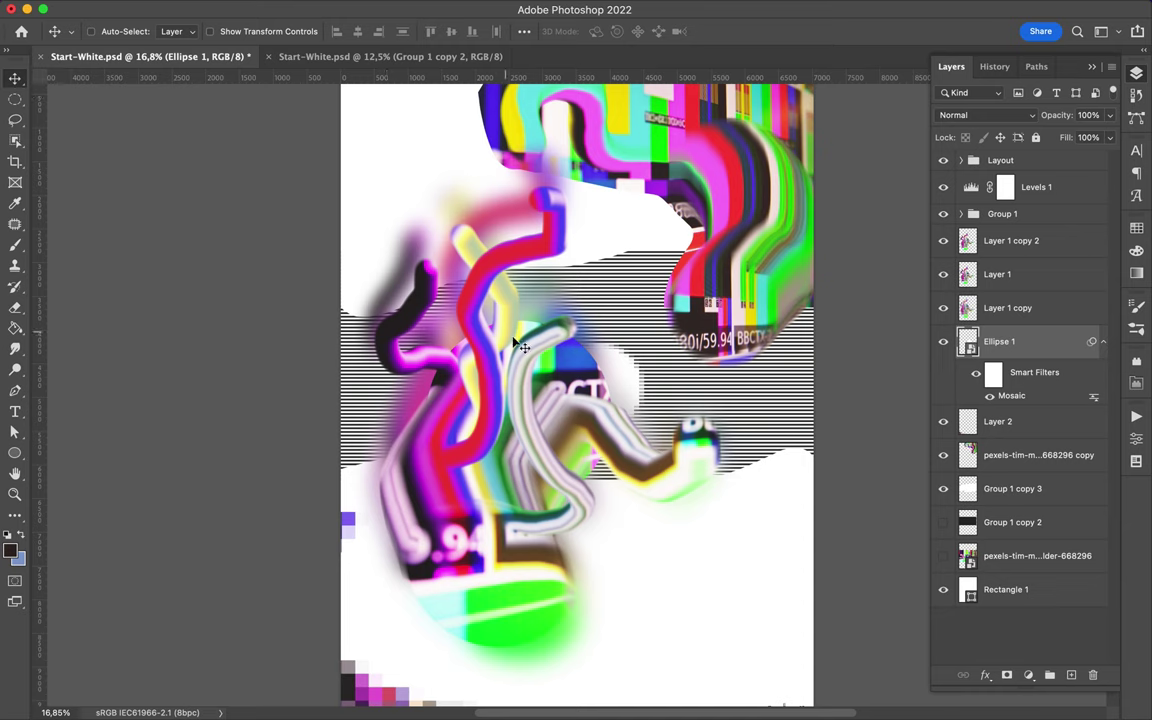
Step: Alt-drag three mosaic circle copies around the poster, one placed just below Group 1
{"action": "left_click_drag", "start_coordinate": [423, 393], "coordinate": [411, 403]}
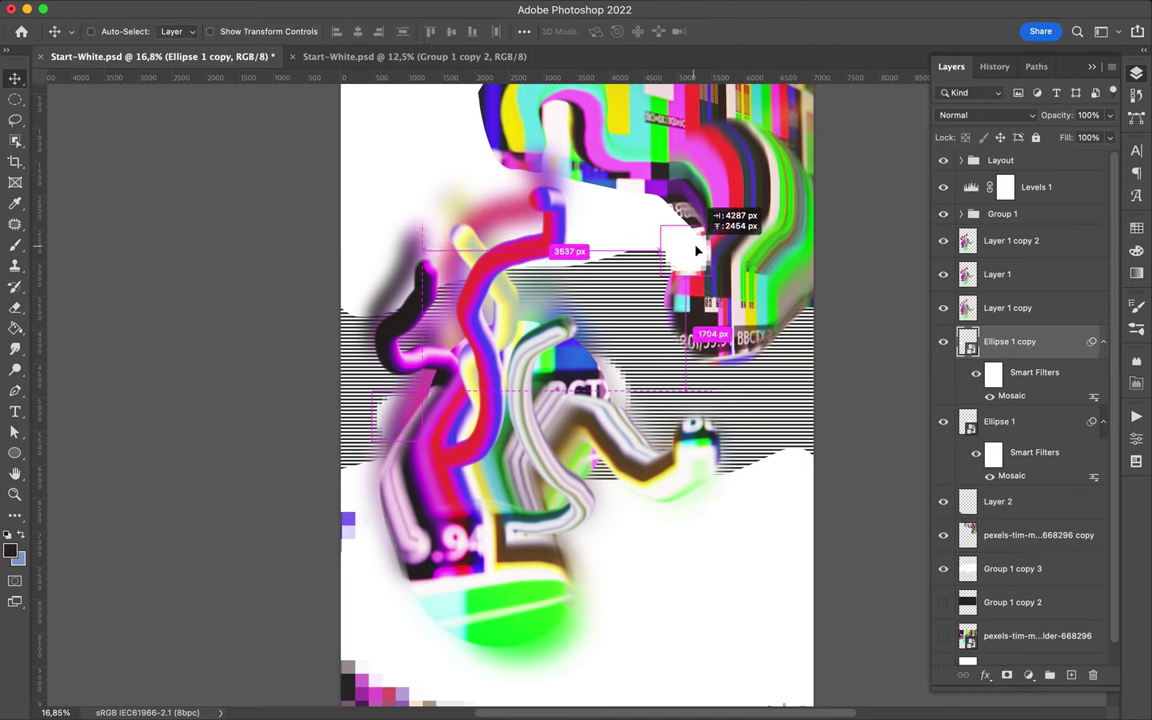
{"action": "left_click_drag", "start_coordinate": [411, 403], "coordinate": [684, 270]}
{"action": "key", "text": "ctrl+t"}
{"action": "key", "text": "Return"}
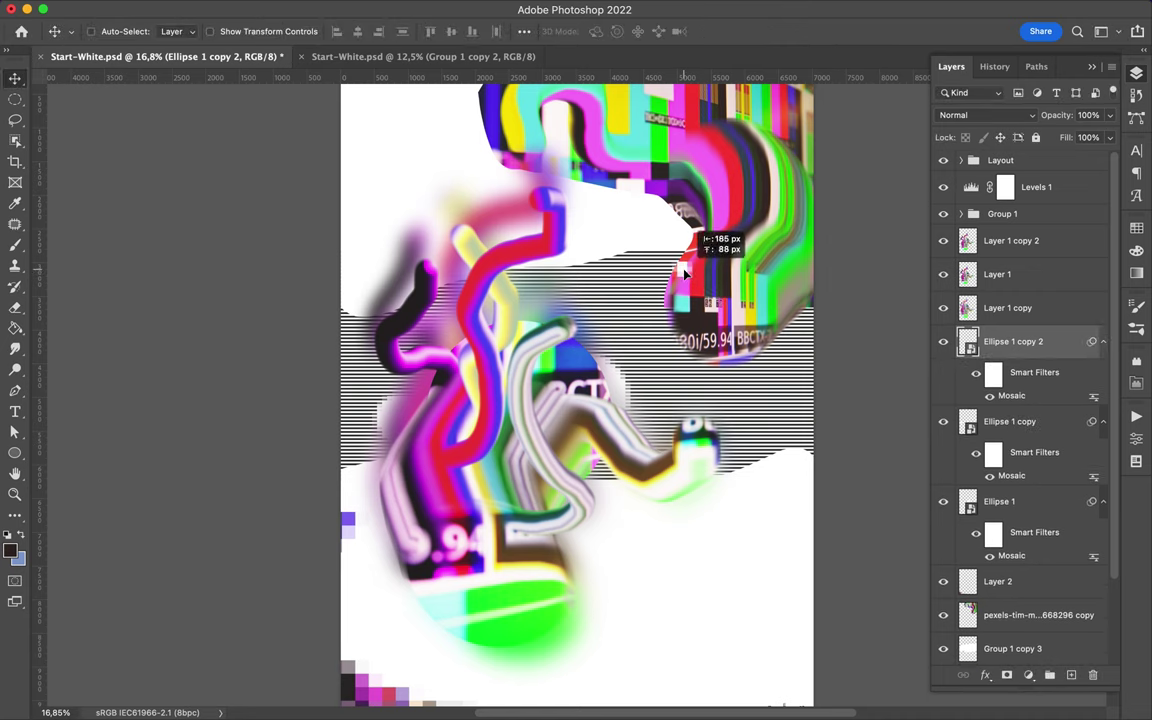
{"action": "left_click_drag", "start_coordinate": [684, 270], "coordinate": [509, 591]}
{"action": "left_click_drag", "start_coordinate": [1005, 341], "coordinate": [1013, 232]}
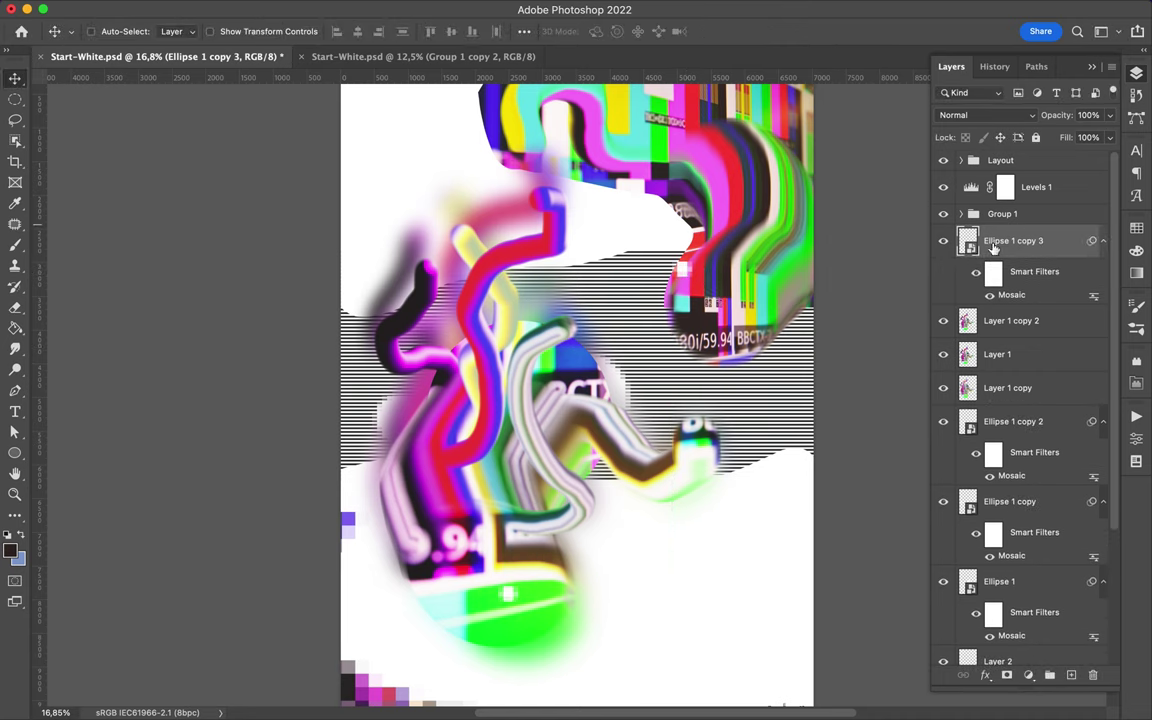
Step: Alt-drag a lower copy of the black stripes and save the poster
{"action": "scroll", "coordinate": [707, 550], "scroll_direction": "down", "scroll_amount": 1}
{"action": "scroll", "coordinate": [690, 535], "scroll_direction": "down", "scroll_amount": 2}
{"action": "mouse_move", "coordinate": [722, 411]}
{"action": "left_mouse_down"}
{"action": "mouse_move", "coordinate": [695, 491]}
{"action": "mouse_move", "coordinate": [708, 508]}
{"action": "left_mouse_up"}
{"action": "key", "text": "super+s"}
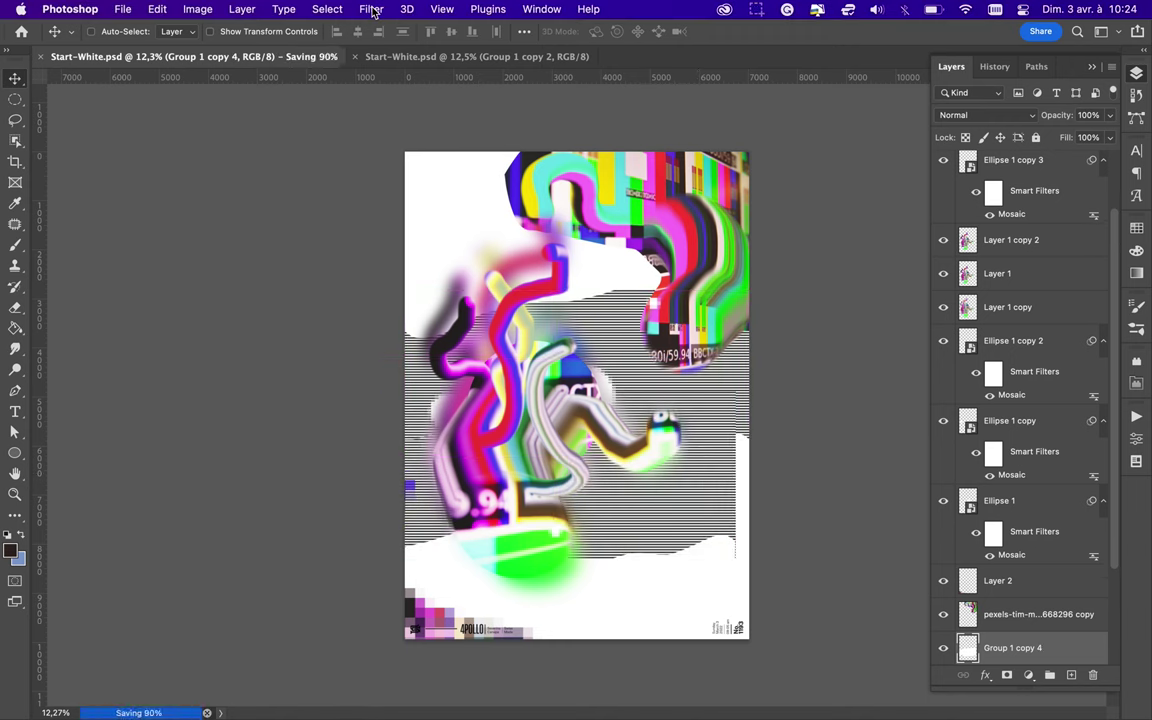
Step: Bloat Group 1 copy 4 in Liquify with an enlarged brush into a large rounded swell
{"action": "left_click", "coordinate": [372, 12]}
{"action": "key", "text": "Escape"}
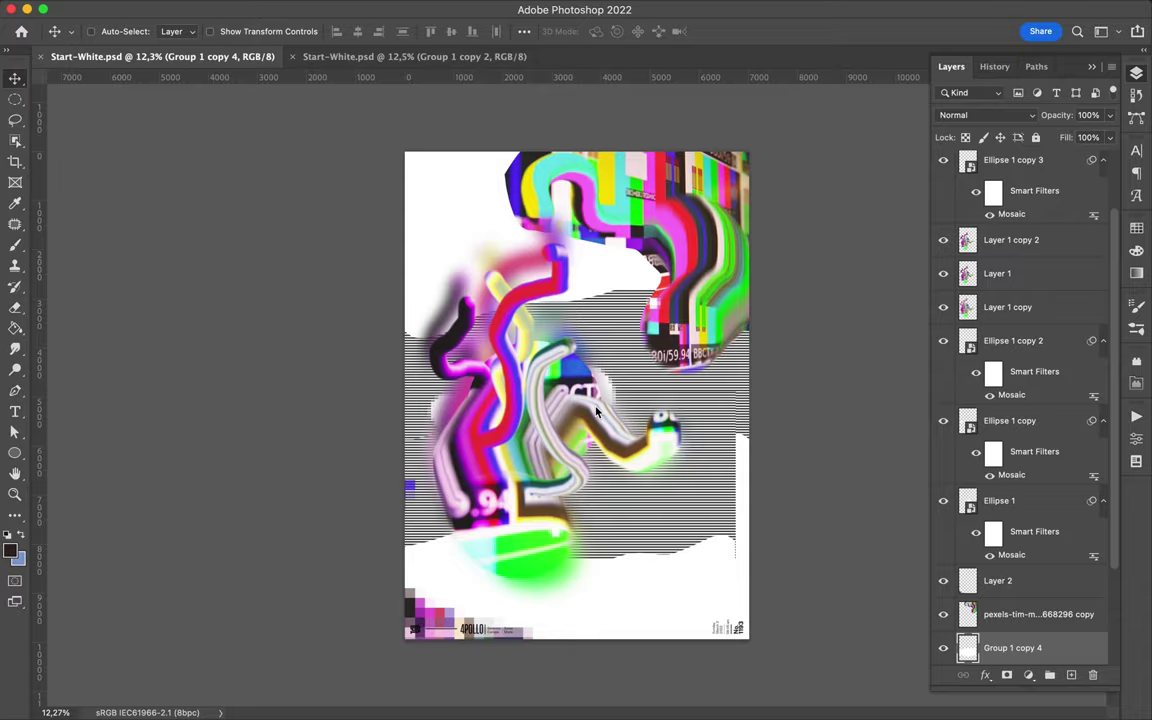
{"action": "key", "text": "super+shift+x"}
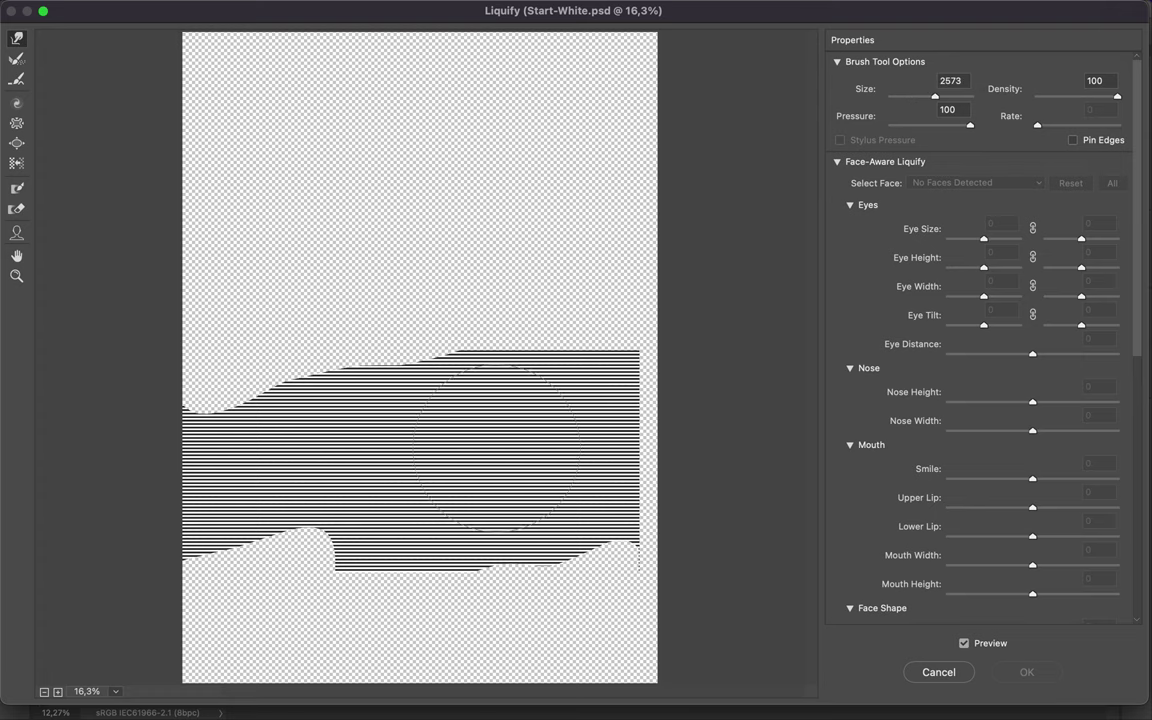
{"action": "left_click", "coordinate": [488, 443]}
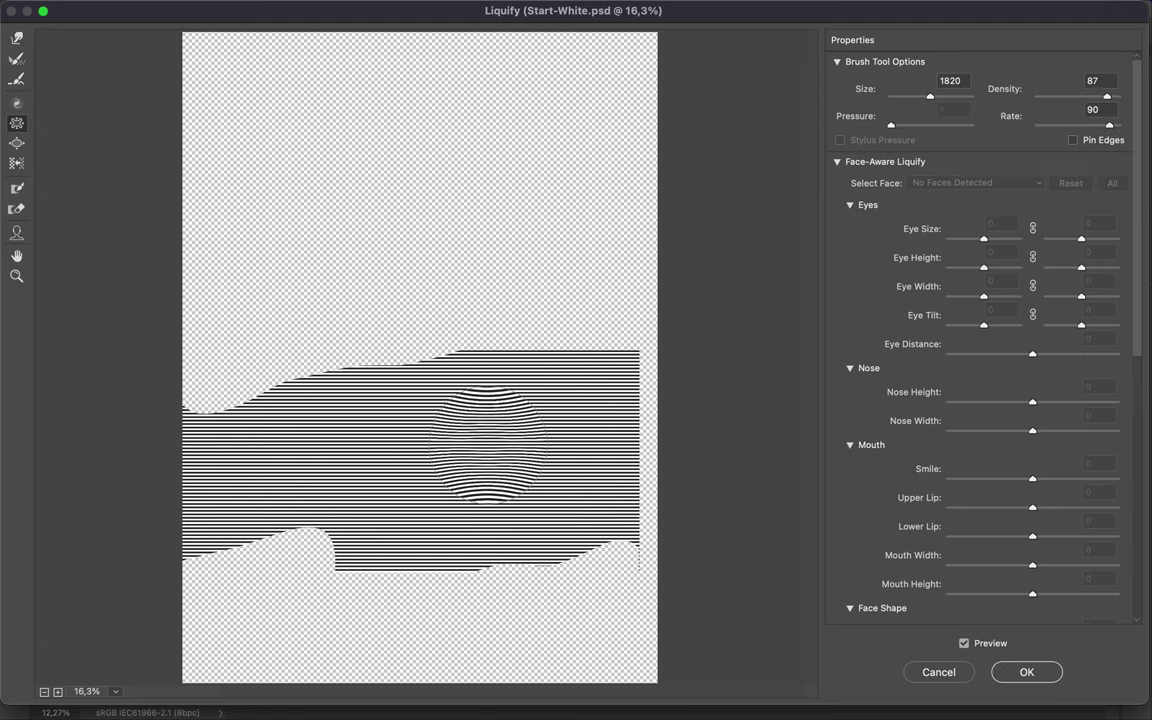
{"action": "left_click_drag", "start_coordinate": [477, 448], "coordinate": [477, 447]}
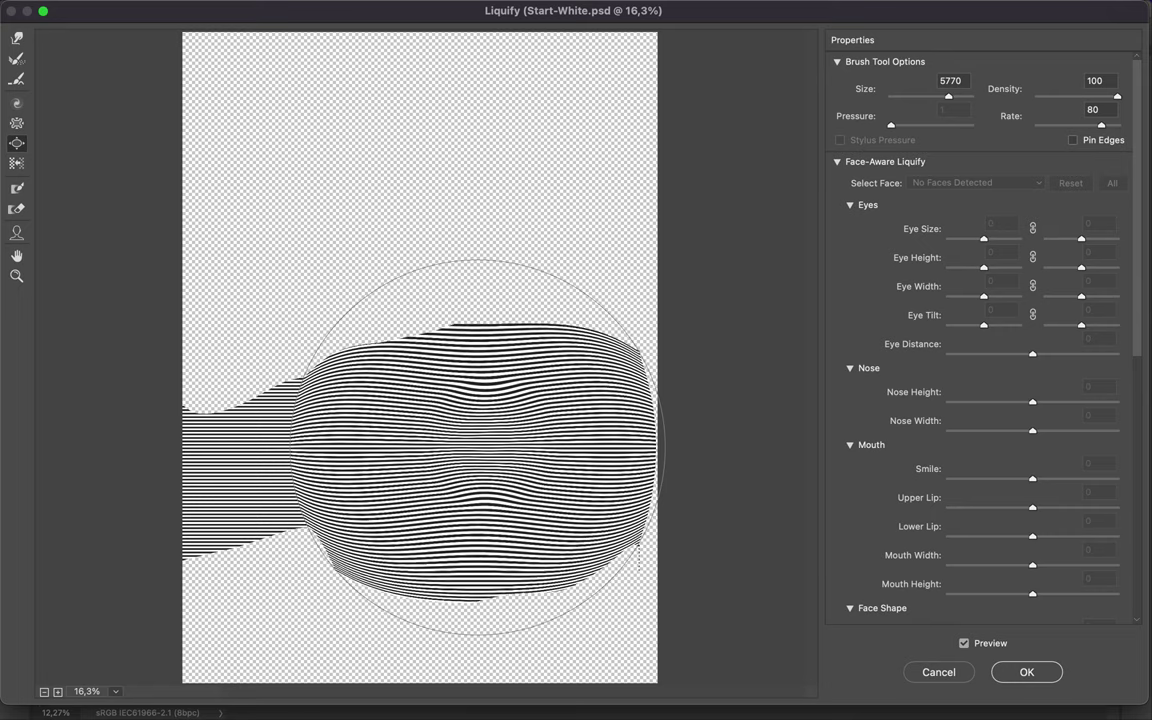
{"action": "mouse_move", "coordinate": [477, 447]}
{"action": "left_mouse_down"}
{"action": "mouse_move", "coordinate": [480, 490]}
{"action": "mouse_move", "coordinate": [475, 330]}
{"action": "left_mouse_up"}
{"action": "left_click", "coordinate": [1026, 671]}
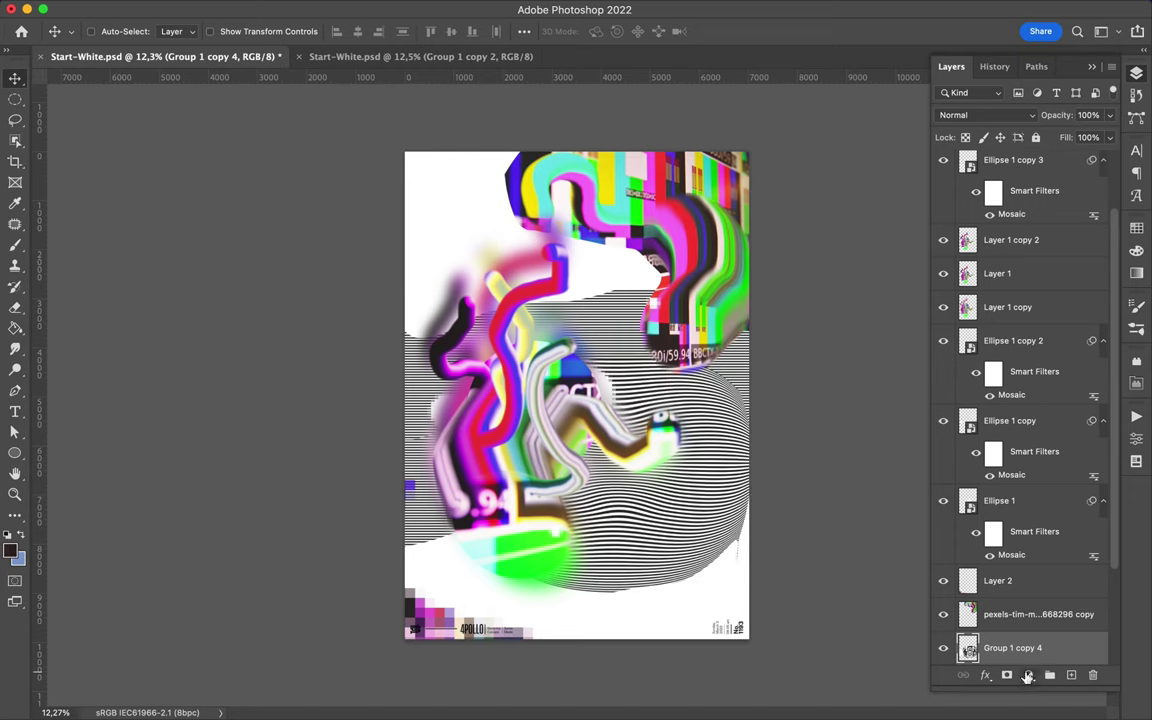
Step: Move the bulged stripes upward and scale them to about 73%
{"action": "left_click_drag", "start_coordinate": [695, 548], "coordinate": [750, 460]}
{"action": "key", "text": "ctrl+t"}
{"action": "mouse_move", "coordinate": [702, 504]}
{"action": "left_mouse_down"}
{"action": "mouse_move", "coordinate": [702, 441]}
{"action": "mouse_move", "coordinate": [615, 385]}
{"action": "left_mouse_up"}
{"action": "key", "text": "Return"}
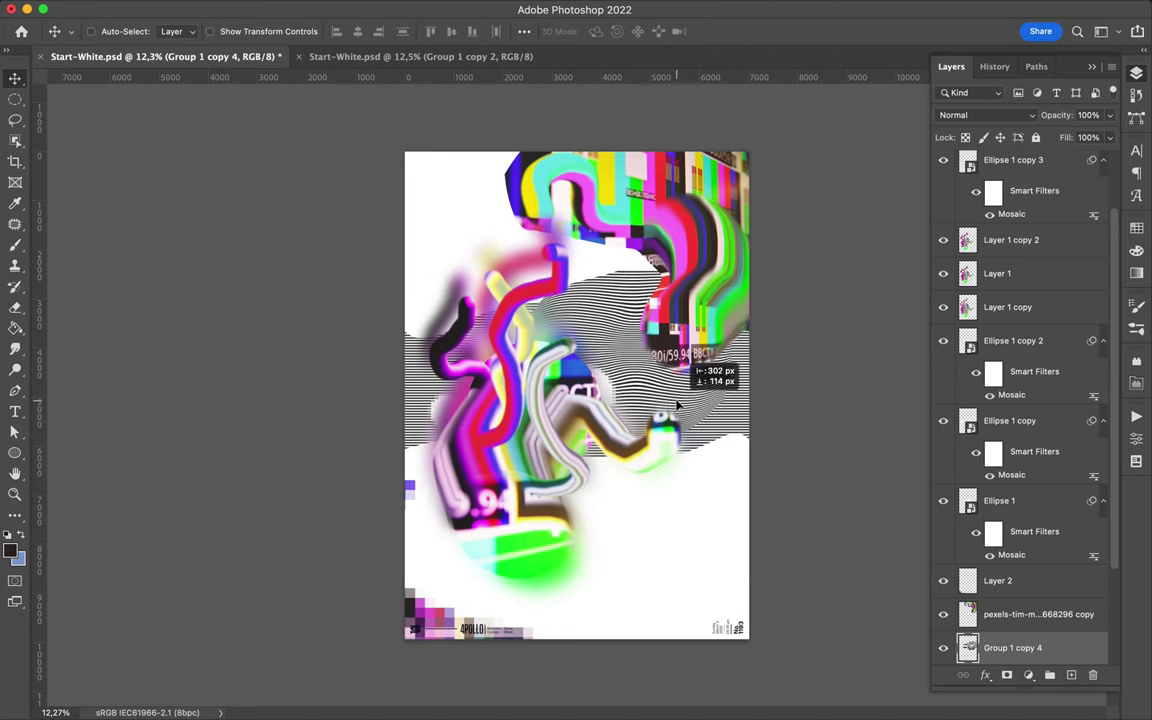
Step: Draw a dark square over the upper-right stripes and skew it into a slanted shard
{"action": "key", "text": "i"}
{"action": "key", "text": "m"}
{"action": "key", "text": "u"}
{"action": "left_click", "coordinate": [60, 405]}
{"action": "mouse_move", "coordinate": [616, 278]}
{"action": "left_mouse_down"}
{"action": "mouse_move", "coordinate": [658, 320]}
{"action": "mouse_move", "coordinate": [628, 315]}
{"action": "left_mouse_up"}
{"action": "key", "text": "v"}
{"action": "key", "text": "a"}
{"action": "scroll", "coordinate": [636, 280], "scroll_direction": "up", "scroll_amount": 3}
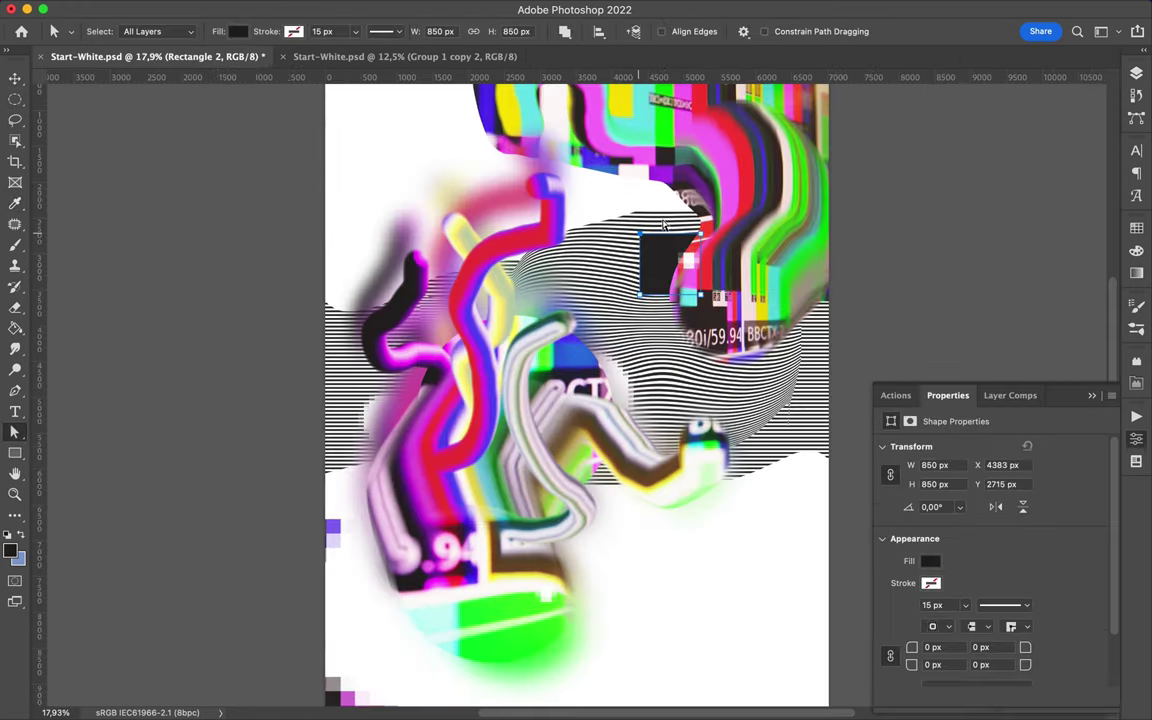
{"action": "mouse_move", "coordinate": [686, 213]}
{"action": "left_mouse_down"}
{"action": "mouse_move", "coordinate": [636, 298]}
{"action": "mouse_move", "coordinate": [646, 328]}
{"action": "left_mouse_up"}
Step: Reposition the dark shard down near the colour bars
{"action": "key", "text": "v"}
{"action": "scroll", "coordinate": [617, 316], "scroll_direction": "down", "scroll_amount": 3}
{"action": "key", "text": "a"}
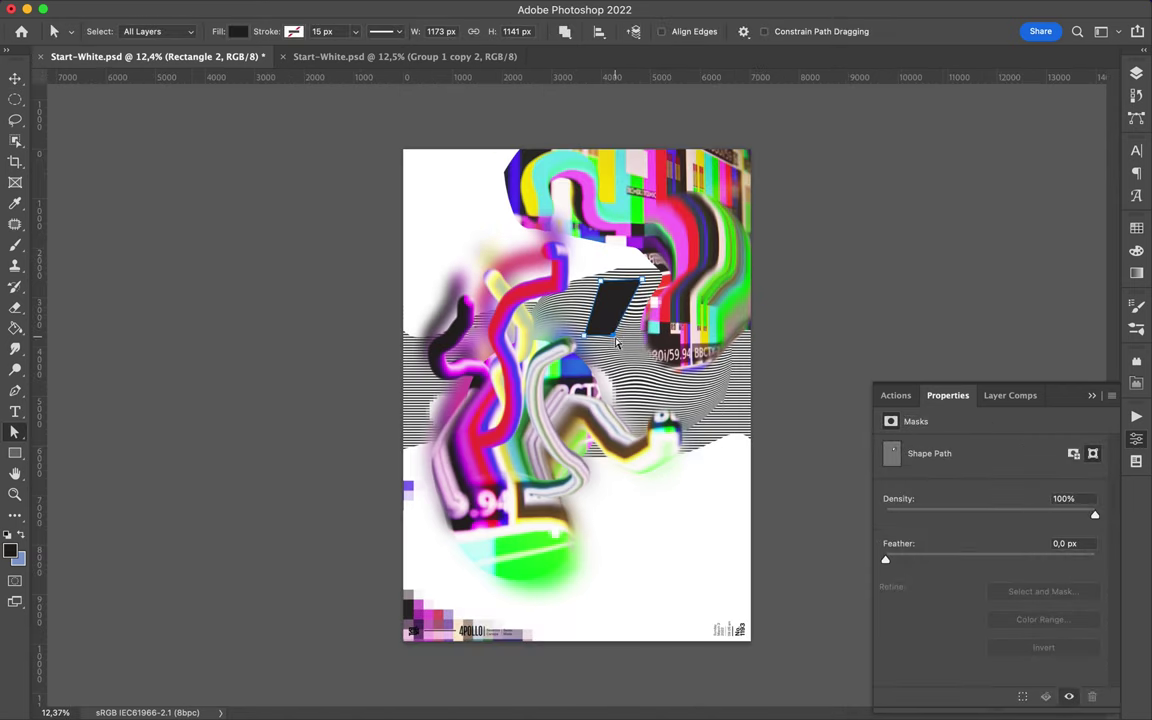
{"action": "key", "text": "v"}
{"action": "left_click_drag", "start_coordinate": [633, 302], "coordinate": [650, 305]}
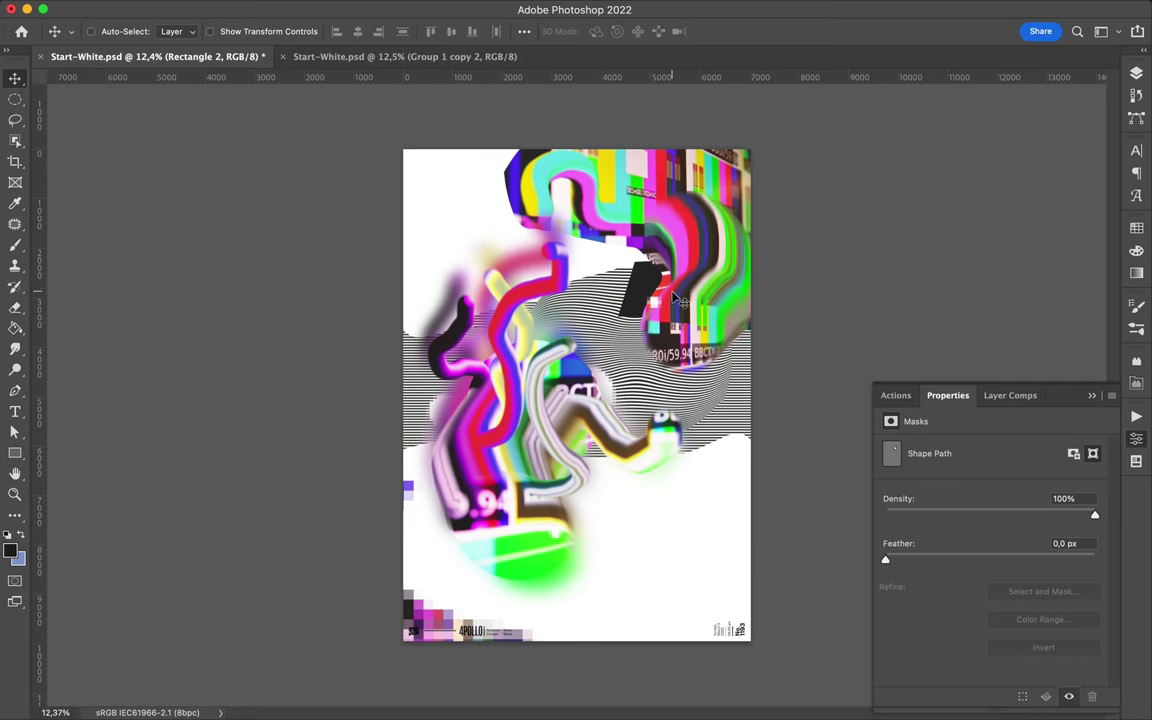
{"action": "scroll", "coordinate": [676, 298], "scroll_direction": "up", "scroll_amount": 2}
{"action": "mouse_move", "coordinate": [688, 242]}
{"action": "left_mouse_down"}
{"action": "mouse_move", "coordinate": [700, 222]}
{"action": "mouse_move", "coordinate": [628, 522]}
{"action": "mouse_move", "coordinate": [521, 494]}
{"action": "left_mouse_up"}
Step: Make Rectangle 2 copy, stretched into a long dark spike and moved up-left
{"action": "key", "text": "a"}
{"action": "left_click_drag", "start_coordinate": [617, 402], "coordinate": [697, 634]}
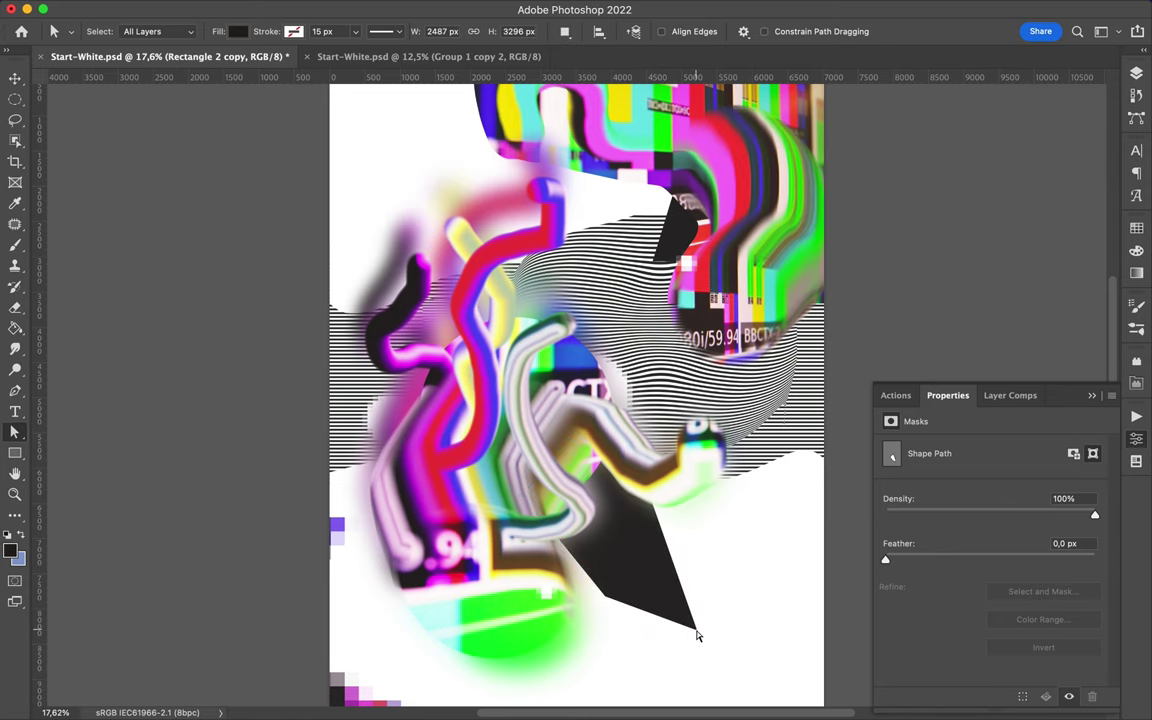
{"action": "key", "text": "v"}
{"action": "left_click_drag", "start_coordinate": [659, 591], "coordinate": [587, 535]}
{"action": "scroll", "coordinate": [650, 481], "scroll_direction": "down", "scroll_amount": 2}
{"action": "scroll", "coordinate": [614, 283], "scroll_direction": "down", "scroll_amount": 2}
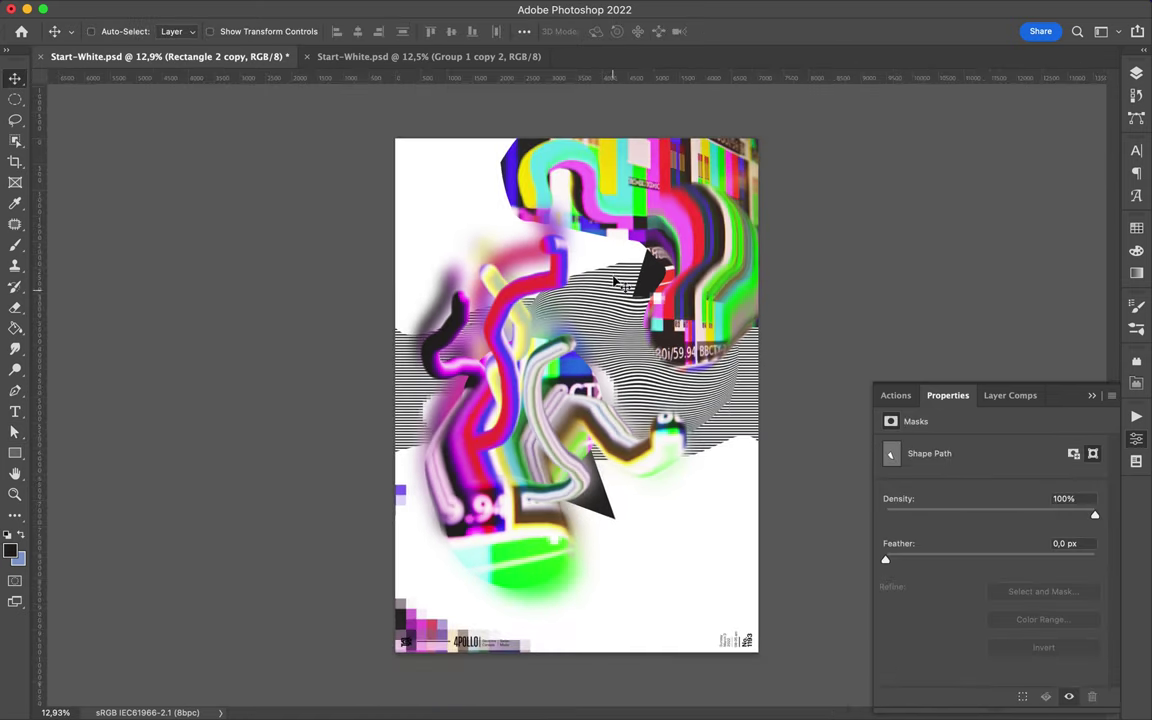
Step: Duplicate the shard to the top of the stack, set it to Color Burn, shift it left
{"action": "key", "text": "ctrl+j"}
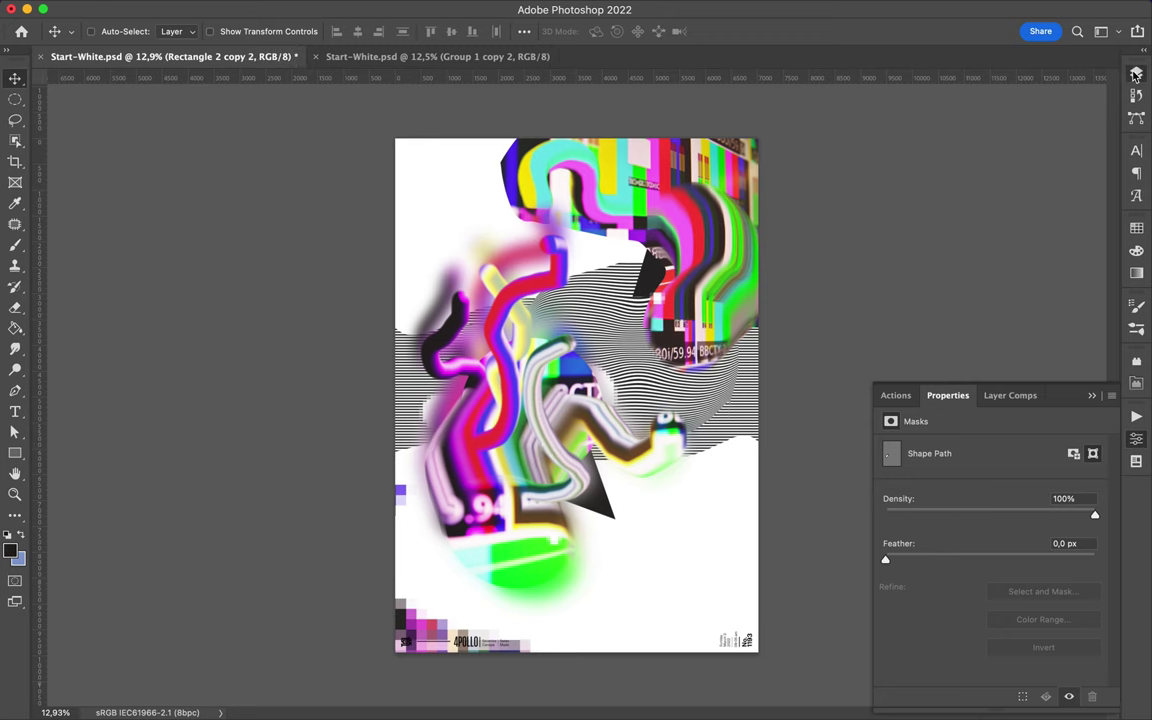
{"action": "key", "text": "F7"}
{"action": "left_click_drag", "start_coordinate": [1008, 647], "coordinate": [1010, 198]}
{"action": "key", "text": "a"}
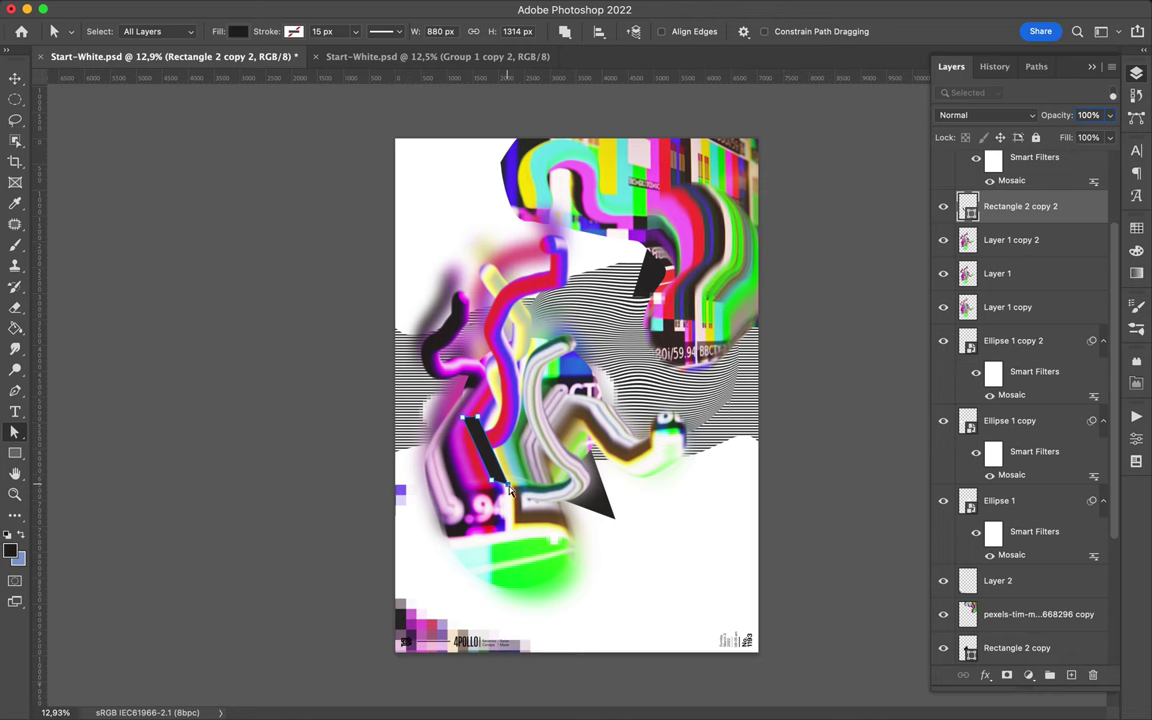
{"action": "key", "text": "v"}
{"action": "left_click", "coordinate": [985, 115]}
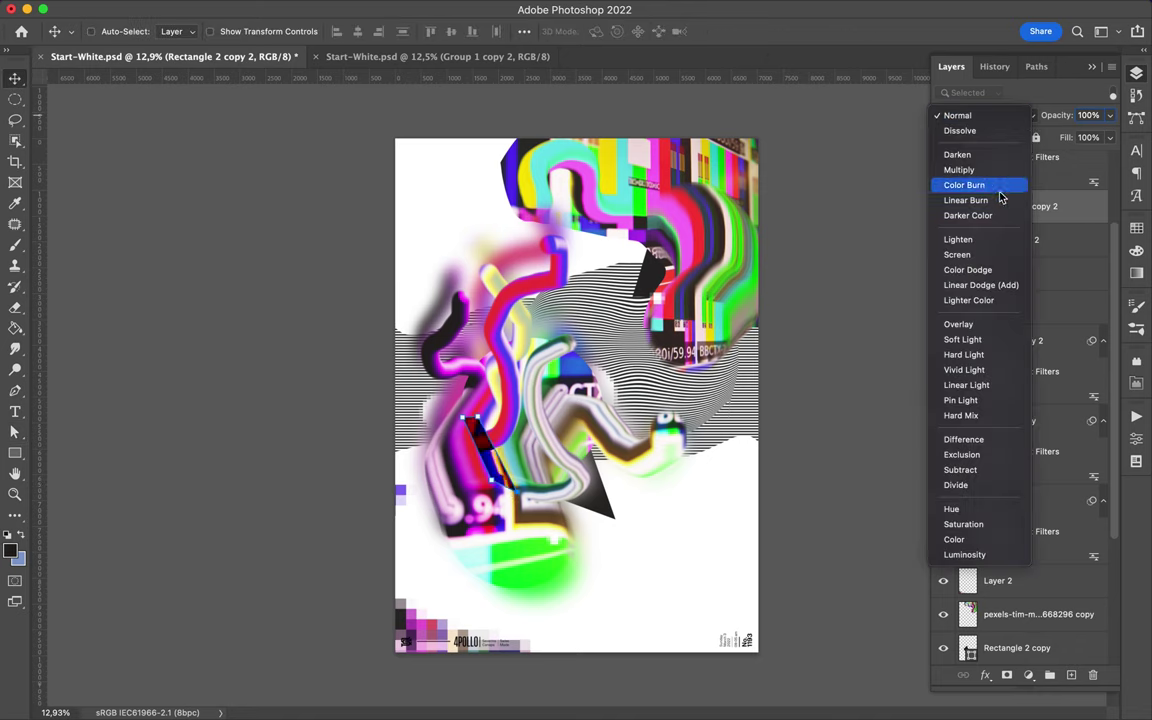
{"action": "left_click", "coordinate": [977, 183]}
{"action": "mouse_move", "coordinate": [476, 465]}
{"action": "left_mouse_down"}
{"action": "mouse_move", "coordinate": [460, 465]}
{"action": "mouse_move", "coordinate": [447, 443]}
{"action": "left_mouse_up"}
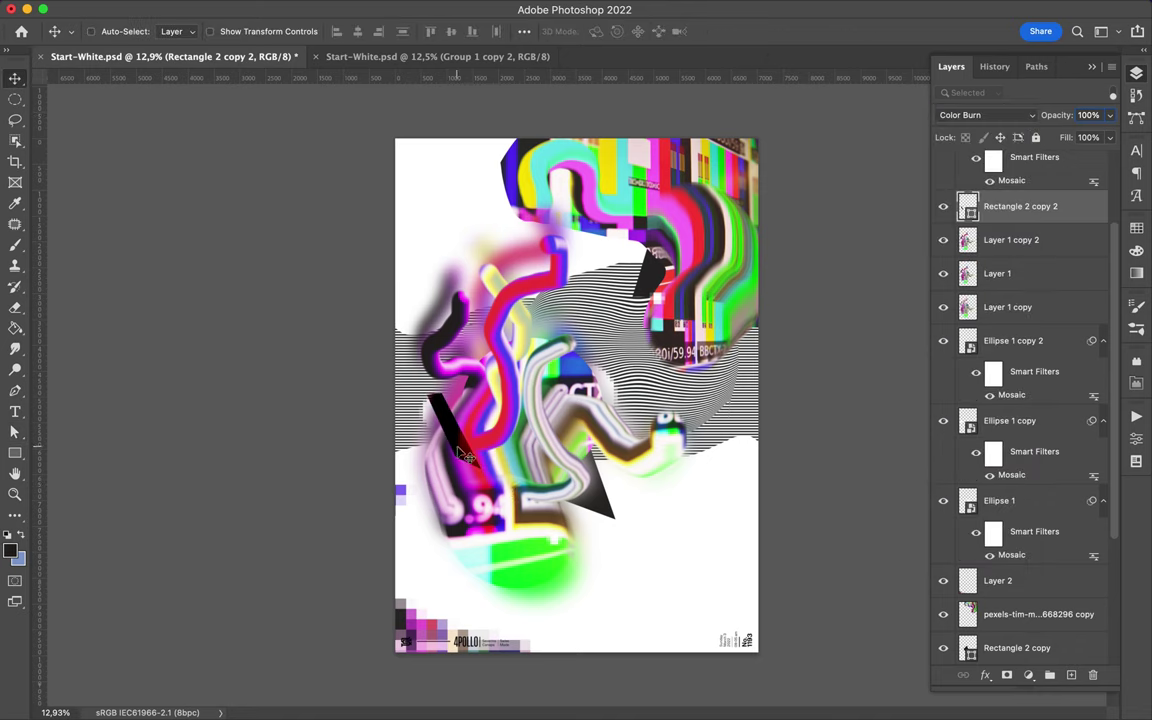
Step: Move a stripes copy above Group 1 copy 4 and set it to Exclusion blending
{"action": "key", "text": "alt+comma"}
{"action": "left_click_drag", "start_coordinate": [1015, 647], "coordinate": [1017, 618]}
{"action": "left_click", "coordinate": [985, 115]}
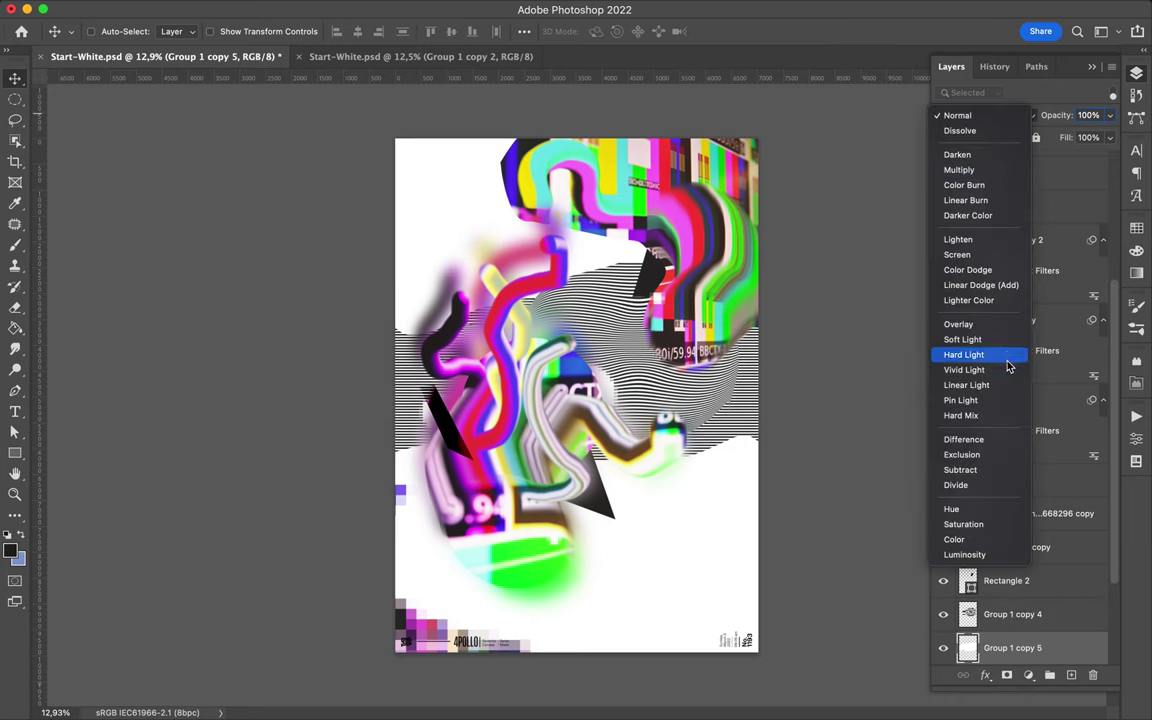
{"action": "left_click", "coordinate": [1007, 456]}
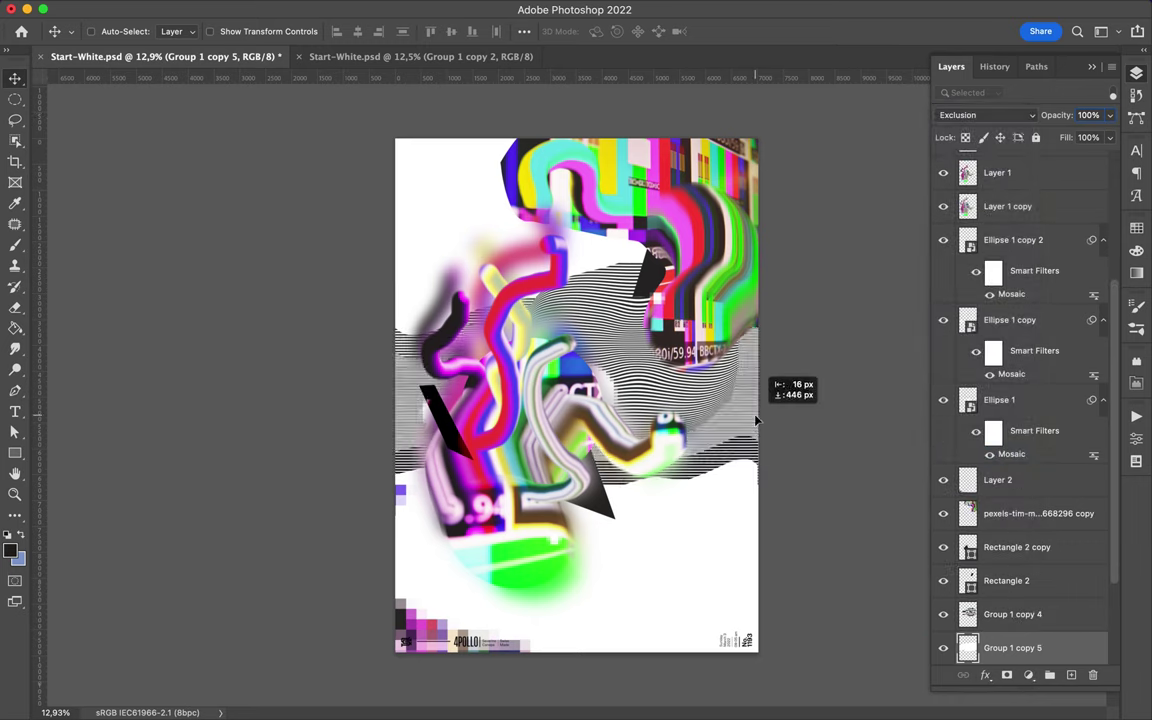
{"action": "key", "text": "ctrl+plus"}
{"action": "scroll", "coordinate": [808, 492], "scroll_direction": "up", "scroll_amount": 3}
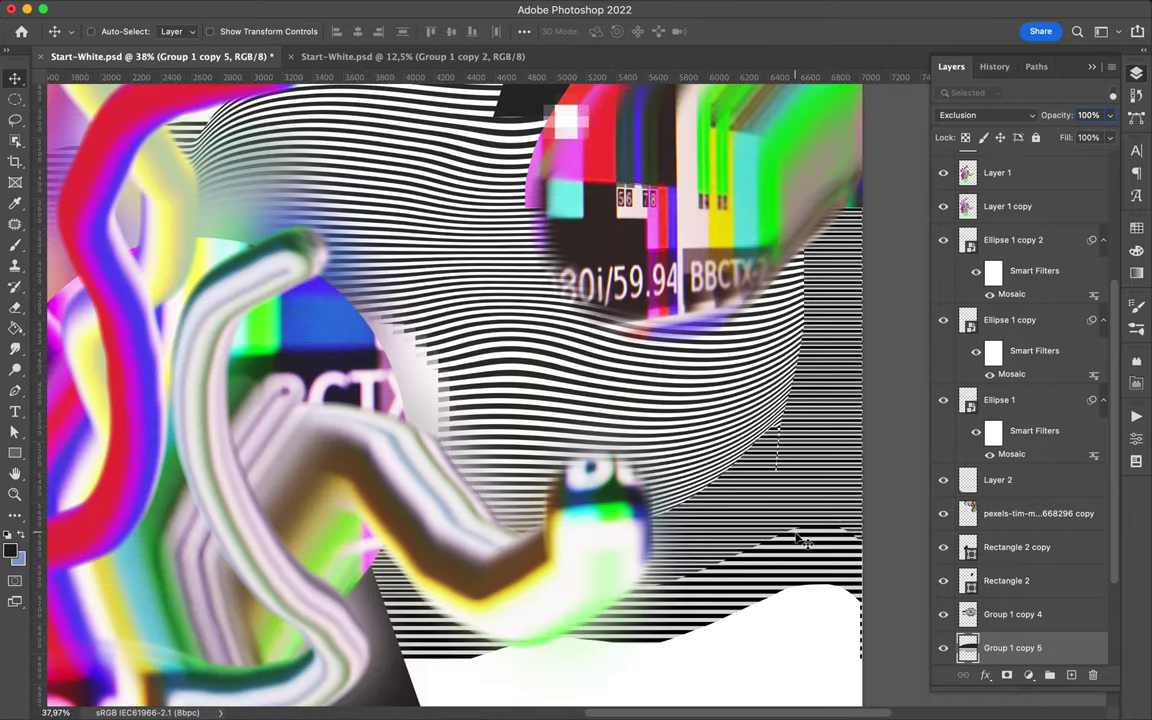
Step: Alt-drag a copy of the striped swirl up-left, bring it to the top, and set Overlay
{"action": "scroll", "coordinate": [800, 540], "scroll_direction": "down", "scroll_amount": 3}
{"action": "key", "text": "alt+bracketright"}
{"action": "key", "text": "e"}
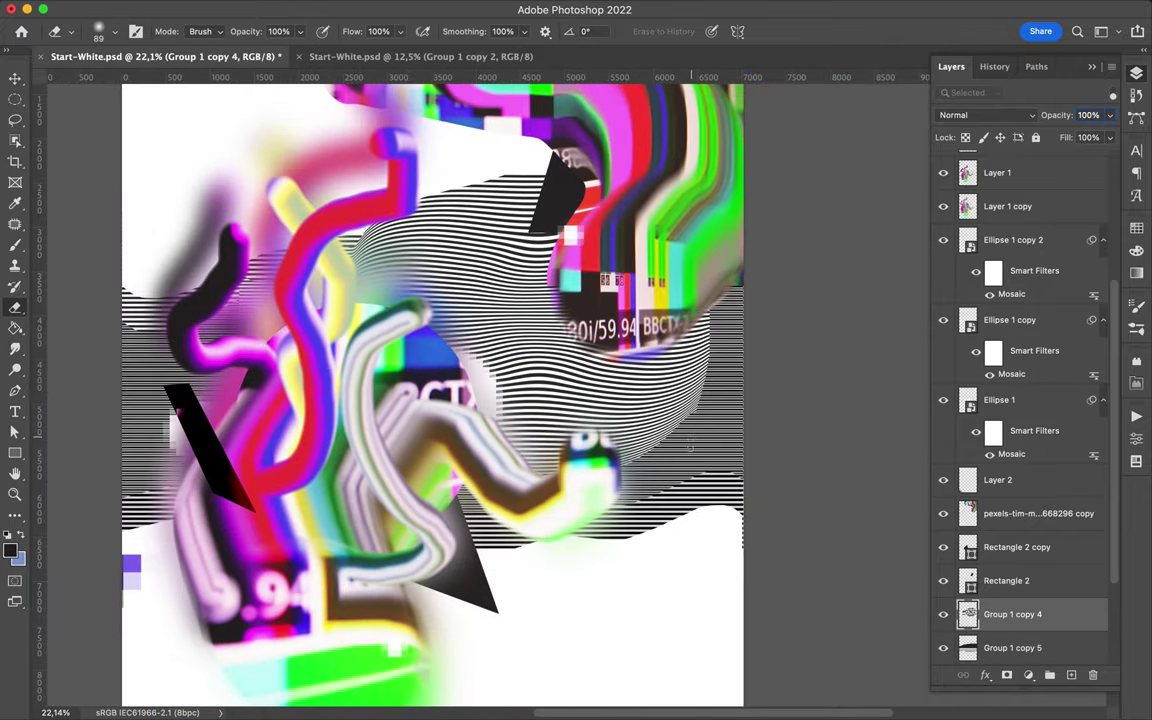
{"action": "scroll", "coordinate": [627, 397], "scroll_direction": "down", "scroll_amount": 3}
{"action": "key", "text": "v"}
{"action": "mouse_move", "coordinate": [636, 395]}
{"action": "left_mouse_down"}
{"action": "mouse_move", "coordinate": [468, 305]}
{"action": "mouse_move", "coordinate": [478, 200]}
{"action": "left_mouse_up"}
{"action": "key", "text": "ctrl+shift+bracketright"}
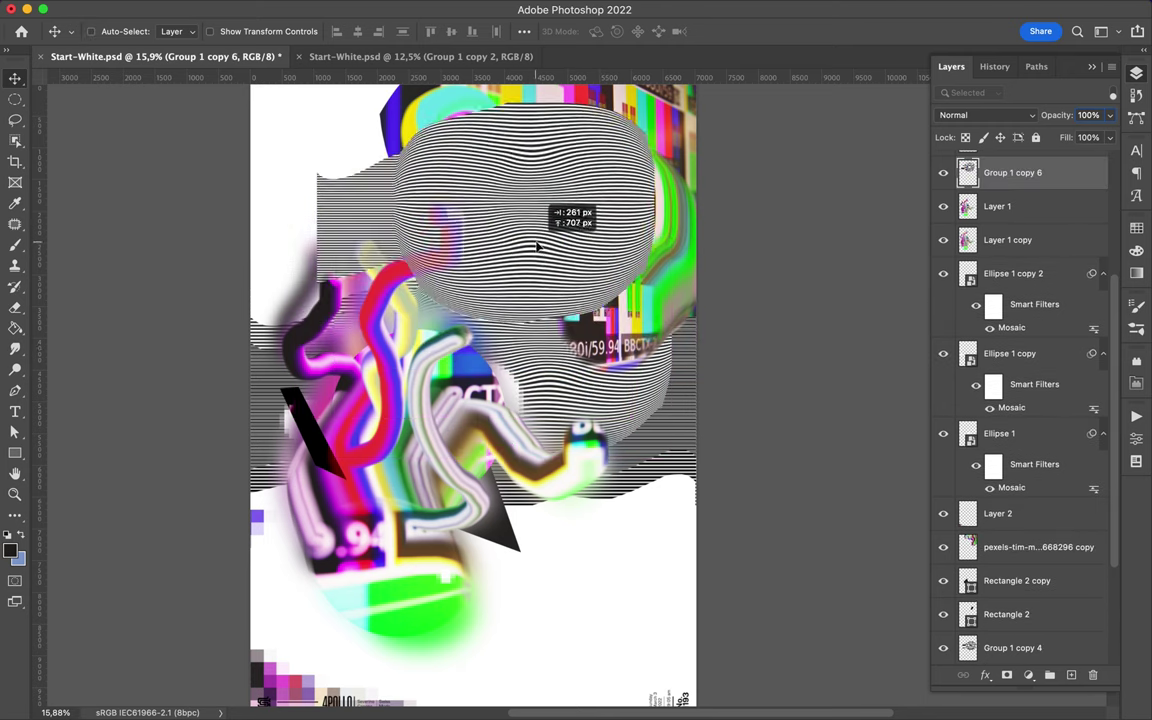
{"action": "left_click", "coordinate": [988, 115]}
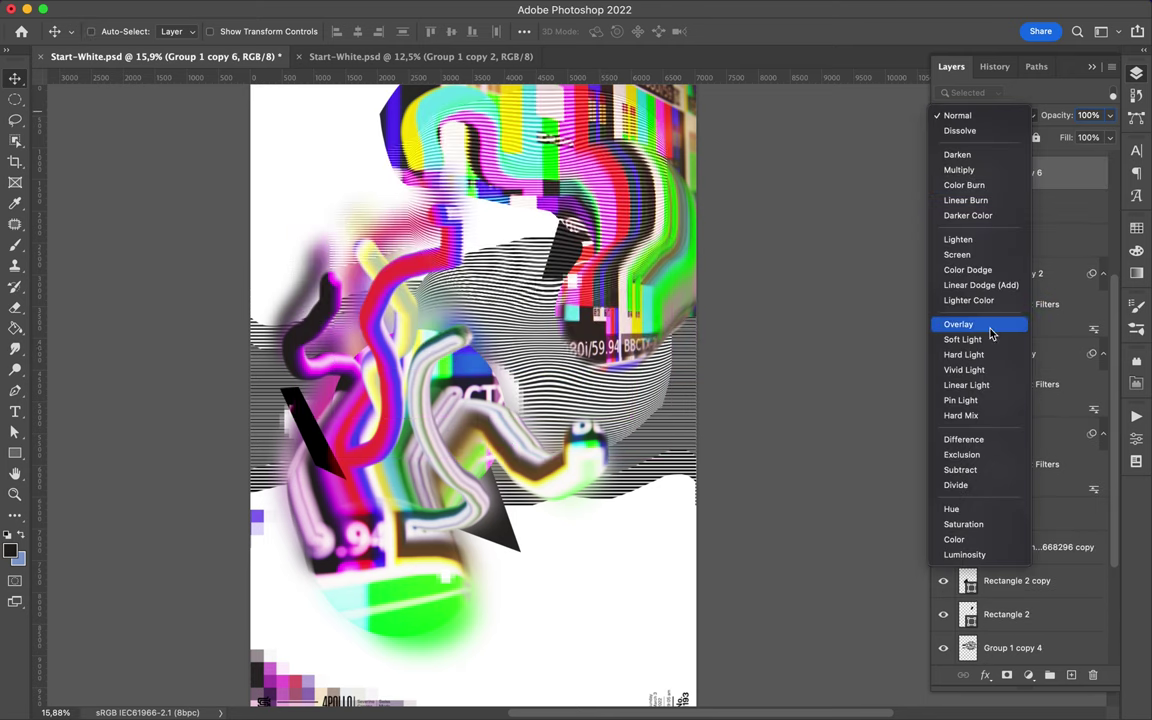
{"action": "left_click", "coordinate": [987, 324]}
{"action": "scroll", "coordinate": [505, 250], "scroll_direction": "down", "scroll_amount": 2}
{"action": "left_click_drag", "start_coordinate": [545, 237], "coordinate": [612, 272]}
Step: Lasso a freehand selection near the top centre and lower the striped copy's fill to 61%
{"action": "key", "text": "b"}
{"action": "key", "text": "l"}
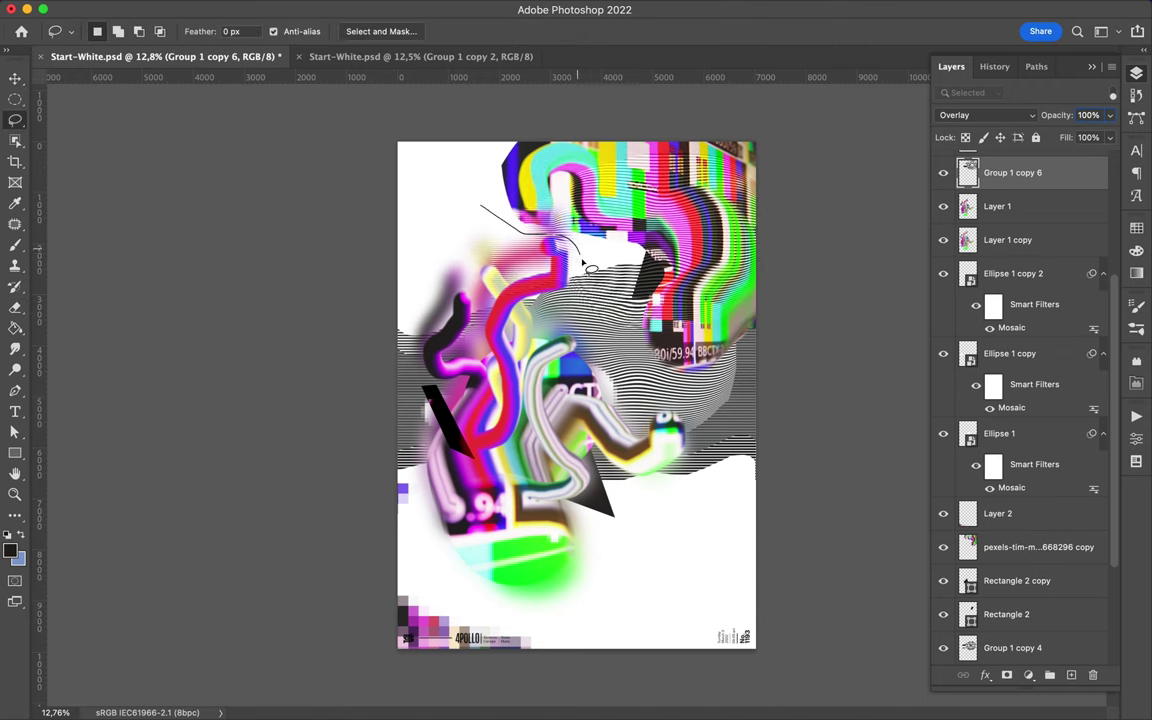
{"action": "left_click_drag", "start_coordinate": [426, 275], "coordinate": [480, 207]}
{"action": "key", "text": "v"}
{"action": "scroll", "coordinate": [560, 300], "scroll_direction": "up", "scroll_amount": 3}
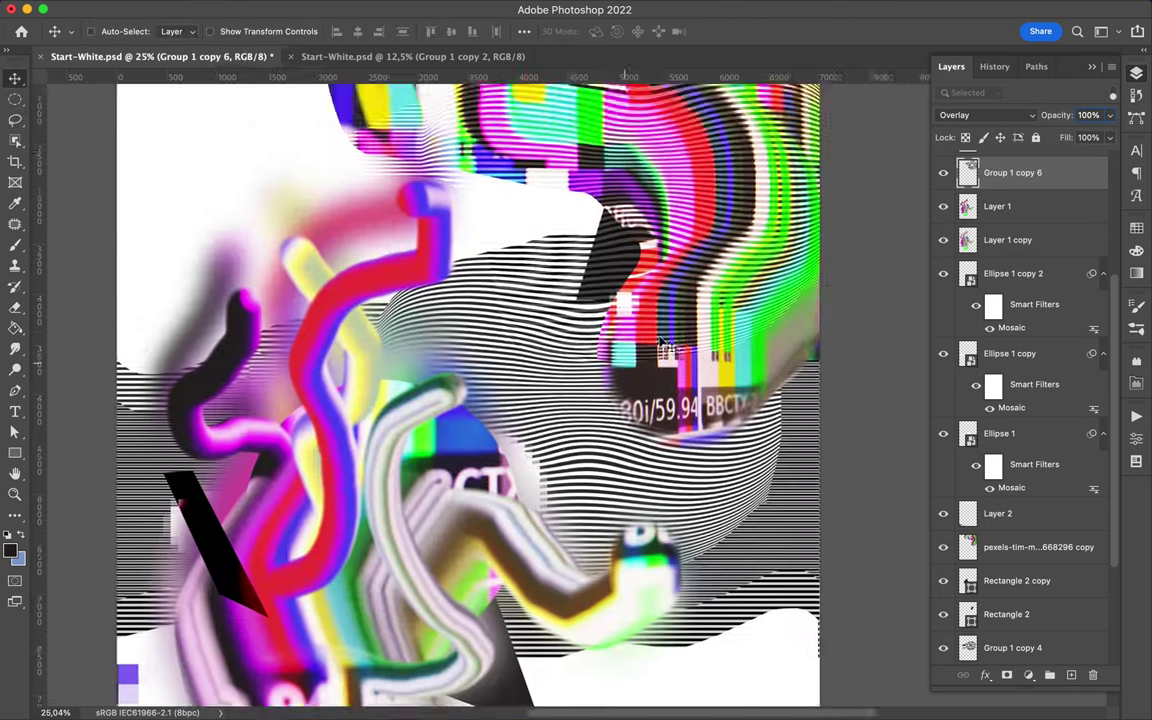
{"action": "left_click_drag", "start_coordinate": [1093, 160], "coordinate": [1081, 161]}
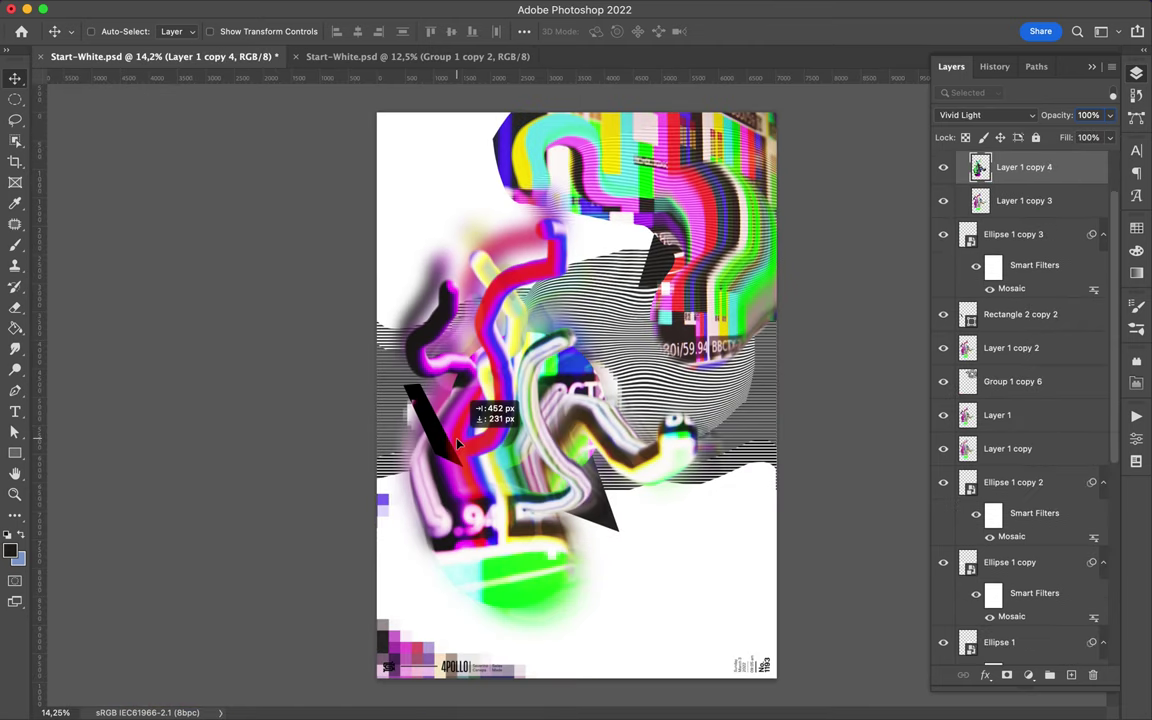
Step: Delete the extra dark shard copy and Alt-drag a copy of the TV photo, cancelling its transform
{"action": "mouse_move", "coordinate": [457, 443]}
{"action": "left_mouse_down"}
{"action": "mouse_move", "coordinate": [445, 425]}
{"action": "mouse_move", "coordinate": [662, 305]}
{"action": "mouse_move", "coordinate": [604, 308]}
{"action": "left_mouse_up"}
{"action": "key", "text": "Delete"}
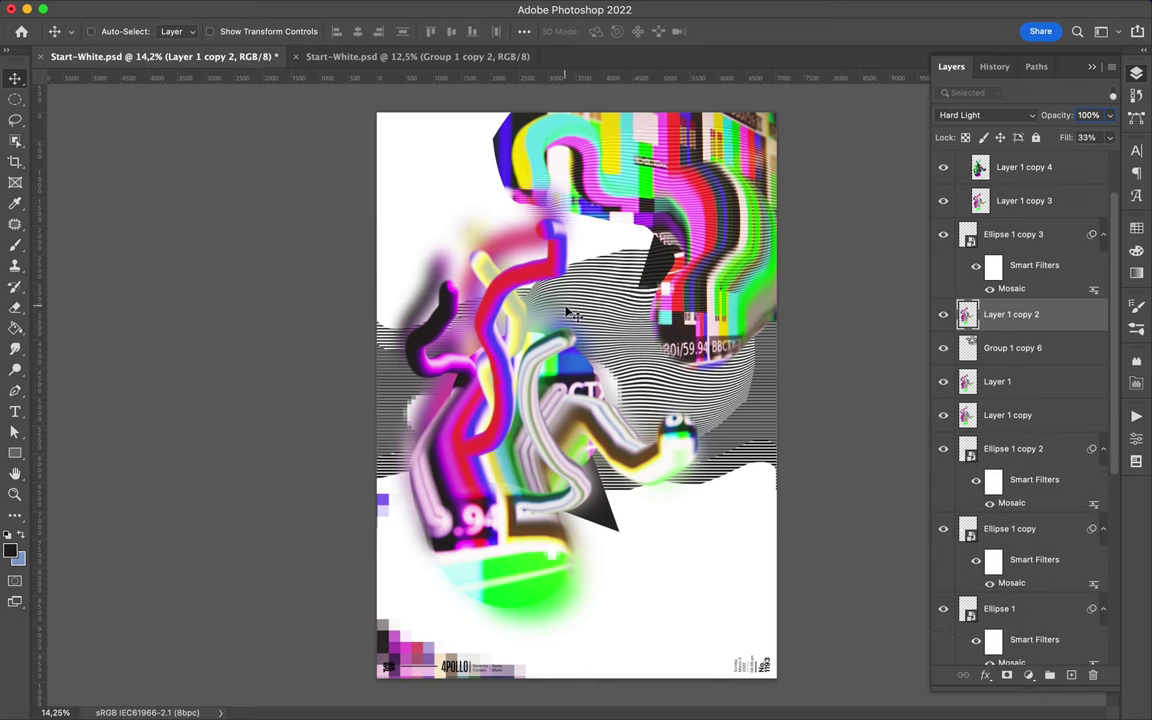
{"action": "left_click_drag", "start_coordinate": [568, 281], "coordinate": [582, 300]}
{"action": "key", "text": "ctrl+t"}
{"action": "mouse_move", "coordinate": [745, 467]}
{"action": "left_mouse_down"}
{"action": "mouse_move", "coordinate": [800, 540]}
{"action": "mouse_move", "coordinate": [887, 160]}
{"action": "mouse_move", "coordinate": [828, 123]}
{"action": "mouse_move", "coordinate": [765, 163]}
{"action": "left_mouse_up"}
{"action": "key", "text": "Escape"}
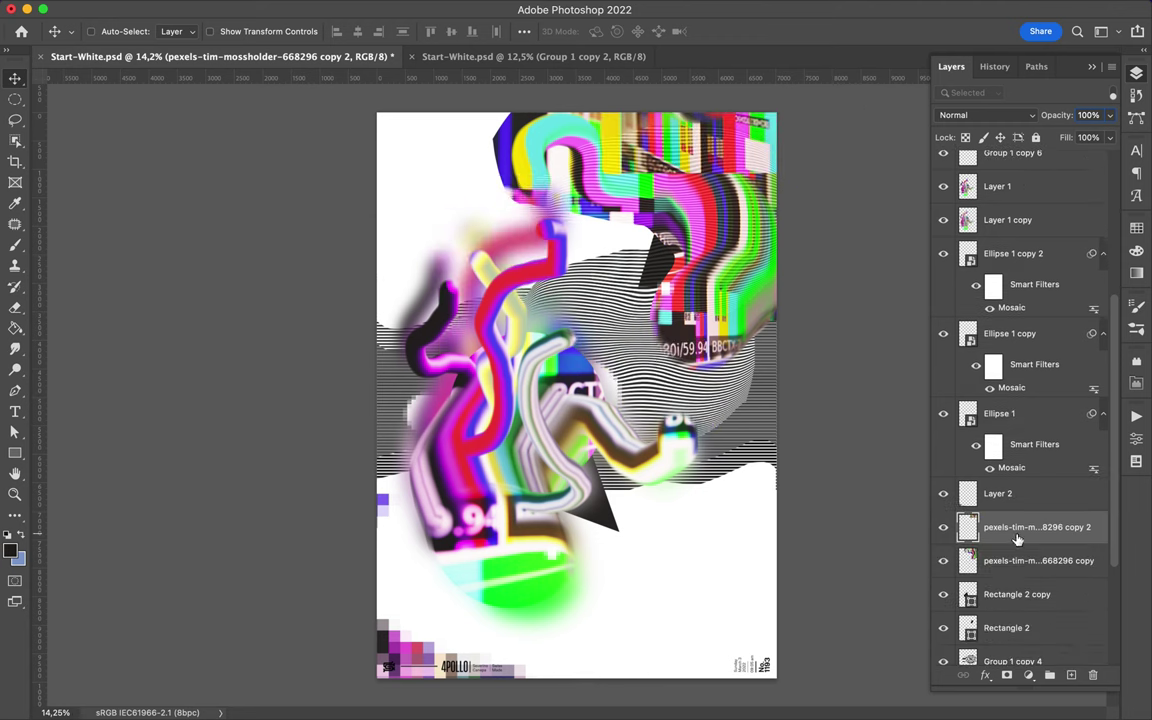
Step: Gaussian-blur the photo copy and set it to Darker Color blending
{"action": "left_click", "coordinate": [371, 9]}
{"action": "mouse_move", "coordinate": [376, 215]}
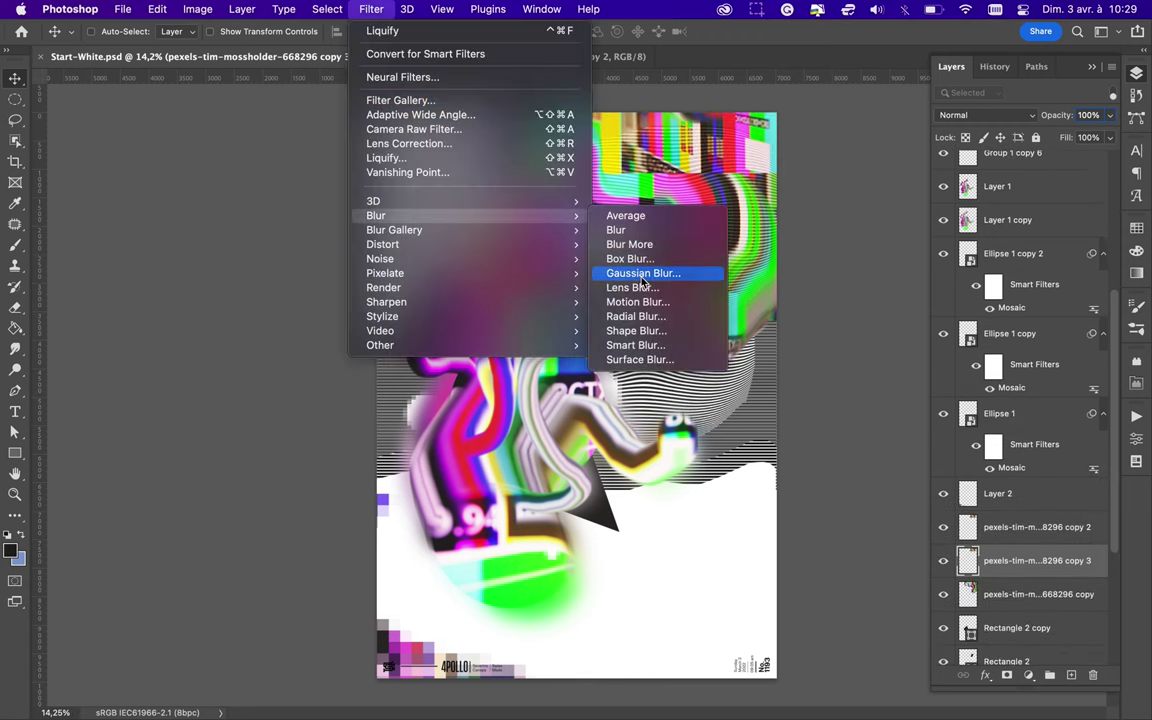
{"action": "left_click", "coordinate": [643, 276]}
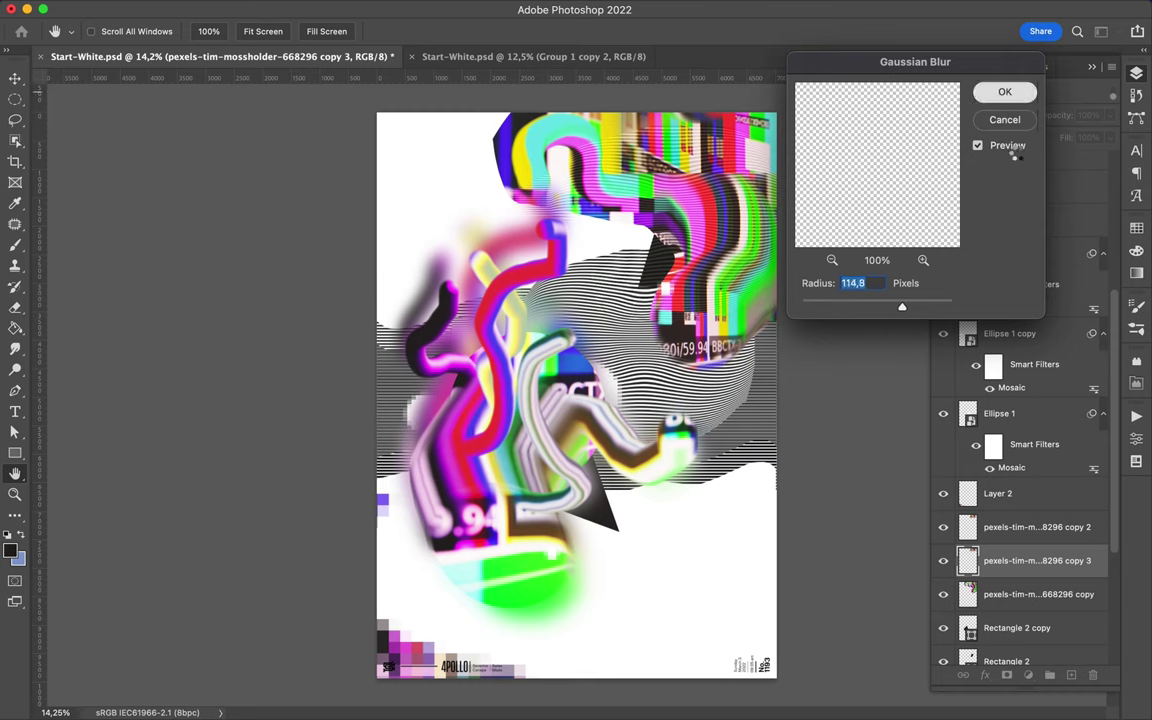
{"action": "left_click", "coordinate": [1004, 91]}
{"action": "left_click", "coordinate": [985, 115]}
{"action": "left_click", "coordinate": [993, 218]}
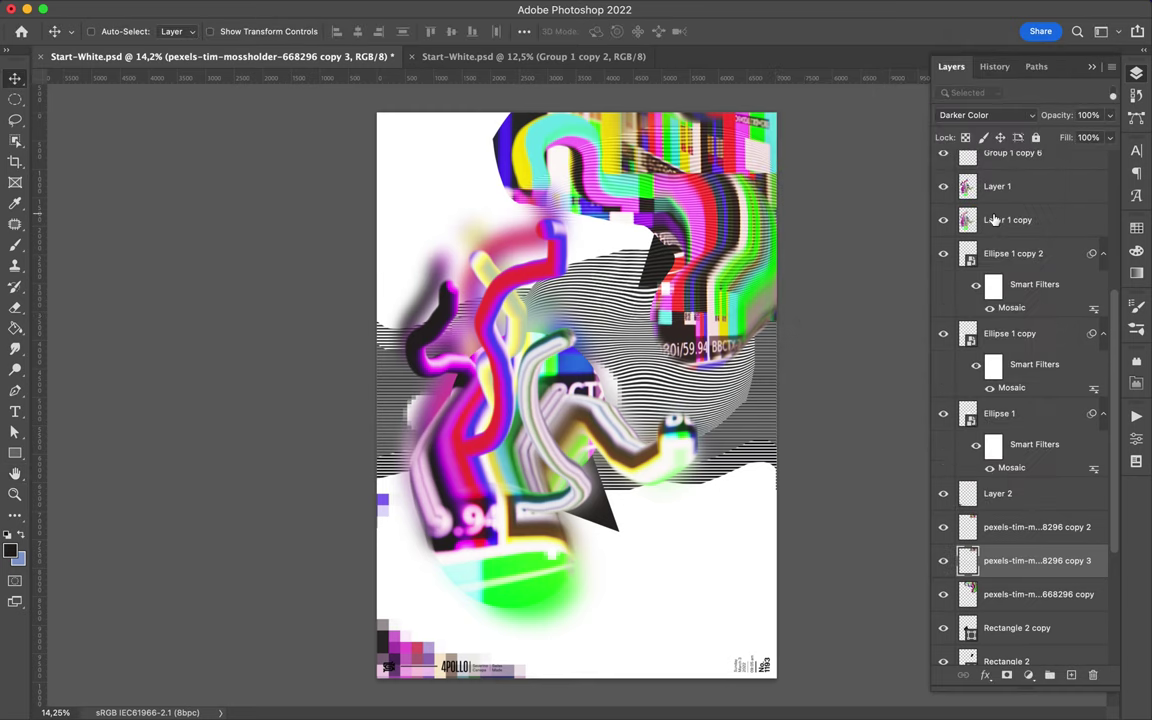
Step: Move both photo copies up the stack to just below Levels 1
{"action": "left_click", "coordinate": [1037, 527], "text": "shift"}
{"action": "left_click_drag", "start_coordinate": [1037, 527], "coordinate": [1043, 162]}
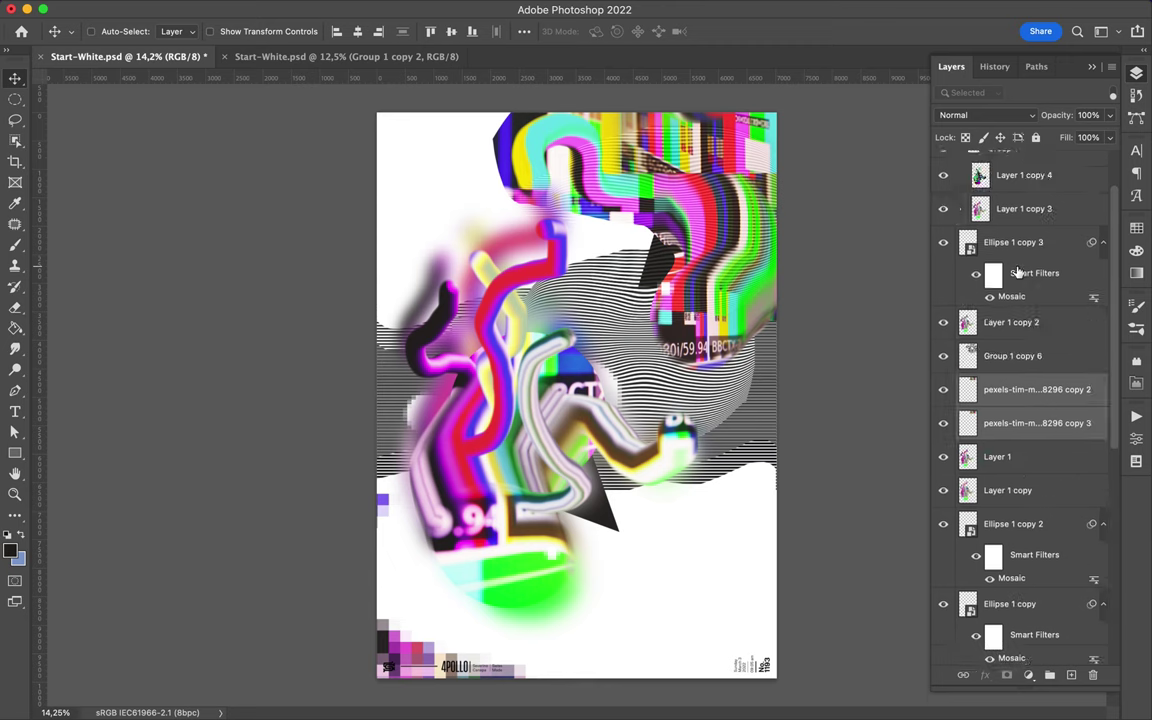
{"action": "mouse_move", "coordinate": [1043, 162]}
{"action": "left_mouse_down"}
{"action": "mouse_move", "coordinate": [1019, 186]}
{"action": "mouse_move", "coordinate": [1021, 266]}
{"action": "left_mouse_up"}
{"action": "left_click_drag", "start_coordinate": [618, 104], "coordinate": [732, 122]}
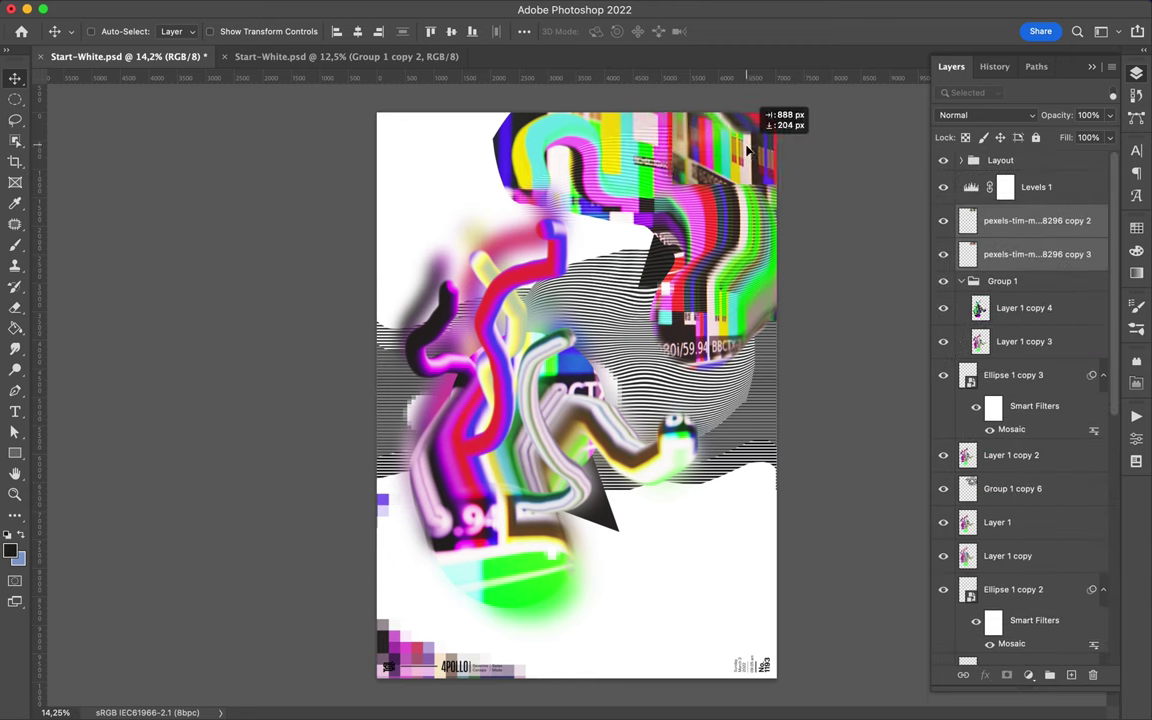
Step: Duplicate the blurred photo copy again and set the selected copies to Linear Light
{"action": "left_click_drag", "start_coordinate": [1012, 254], "coordinate": [1012, 272]}
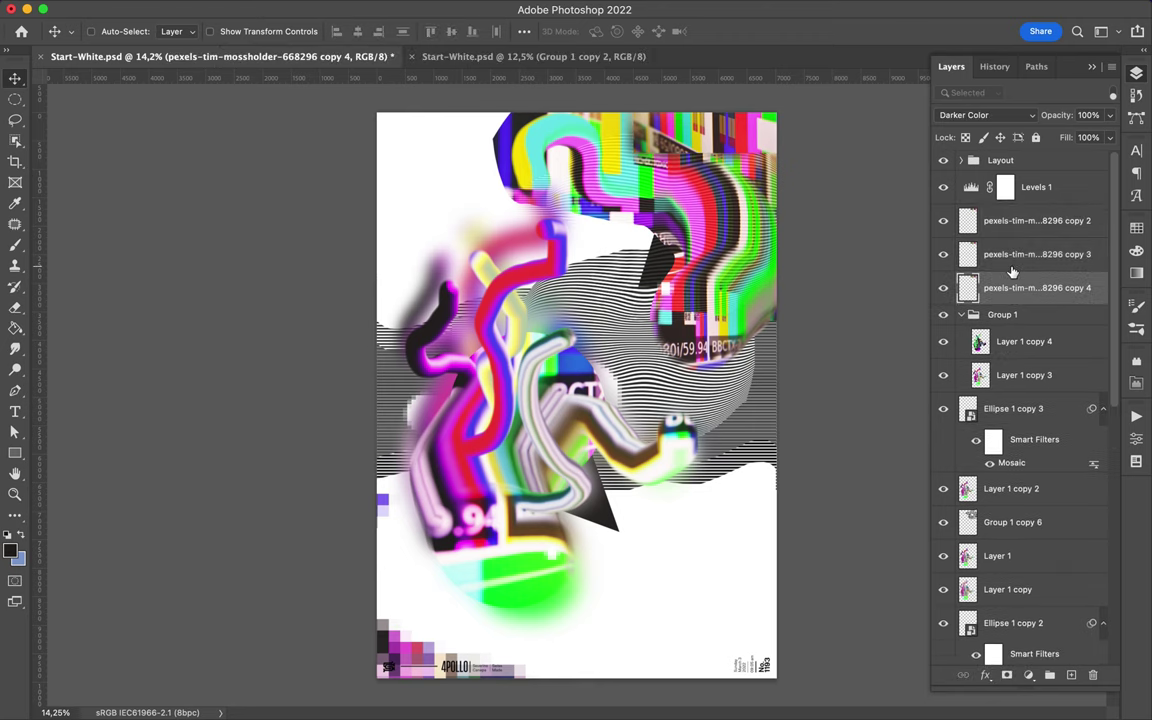
{"action": "left_click", "coordinate": [1031, 254], "text": "shift"}
{"action": "left_click_drag", "start_coordinate": [698, 99], "coordinate": [701, 117]}
{"action": "left_click", "coordinate": [985, 115]}
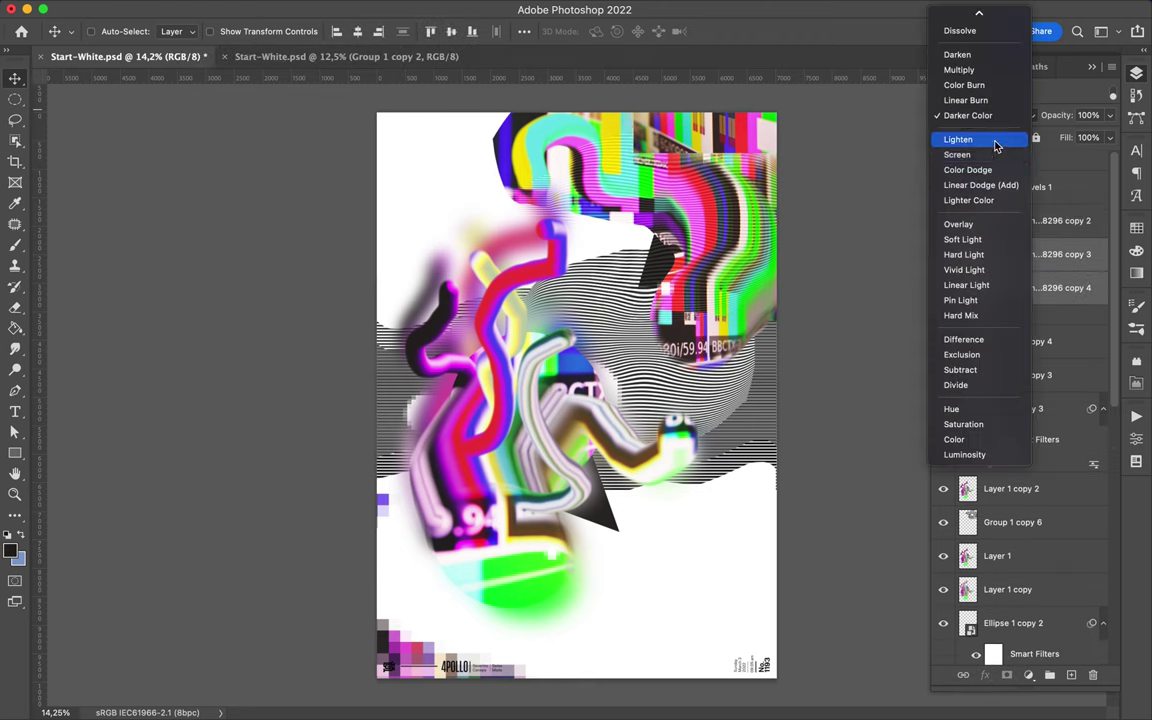
{"action": "left_click", "coordinate": [990, 286]}
{"action": "left_click", "coordinate": [475, 505]}
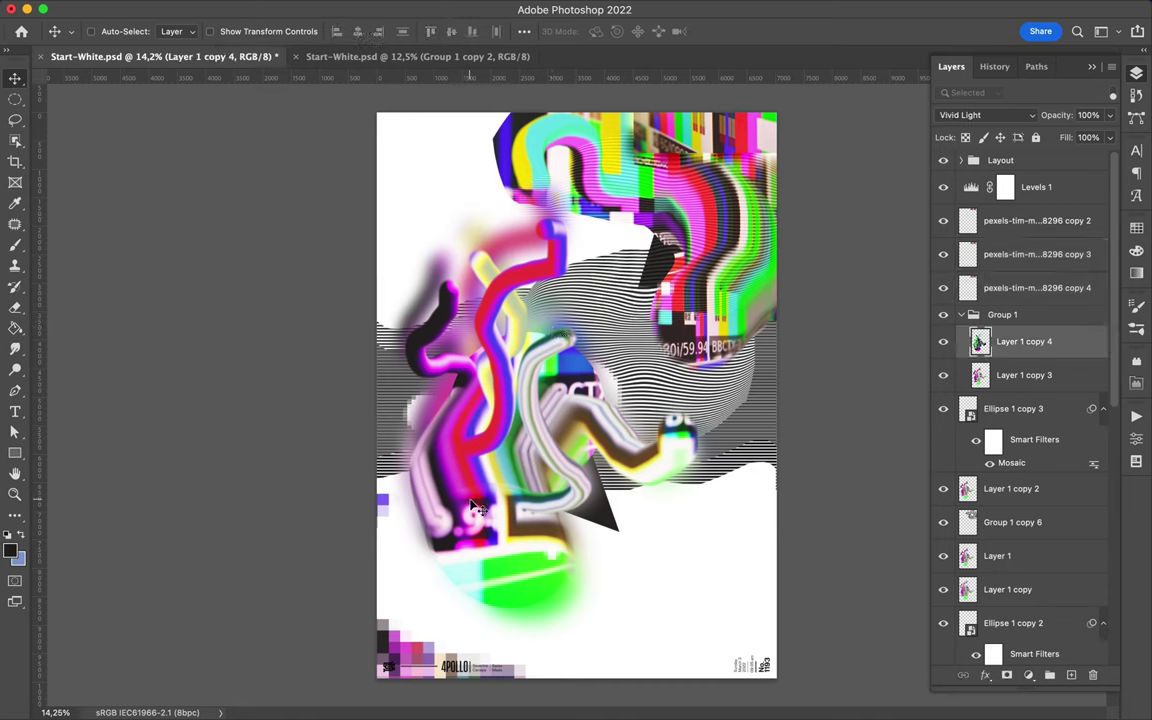
Step: Draw a large dark square (Rectangle 3) over the lower-left poster and move it up-left
{"action": "key", "text": "u"}
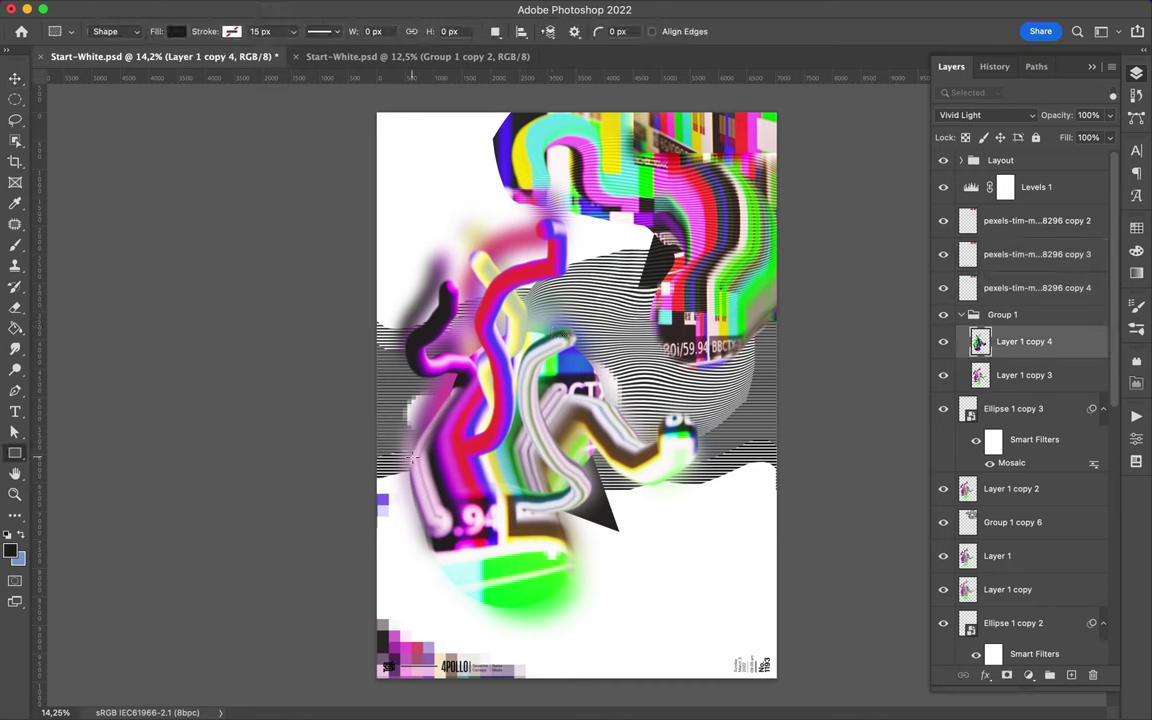
{"action": "left_click_drag", "start_coordinate": [463, 540], "coordinate": [574, 649]}
{"action": "key", "text": "v"}
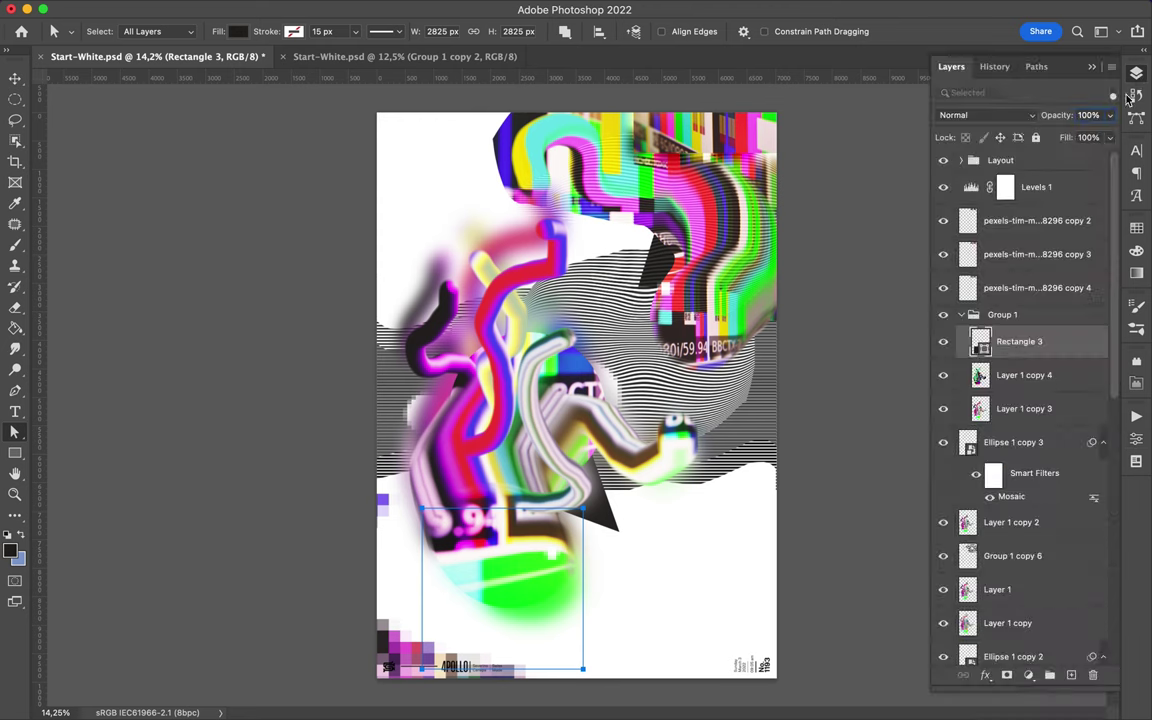
{"action": "left_click_drag", "start_coordinate": [1000, 337], "coordinate": [1000, 220]}
{"action": "left_click", "coordinate": [519, 573]}
{"action": "key", "text": "Return"}
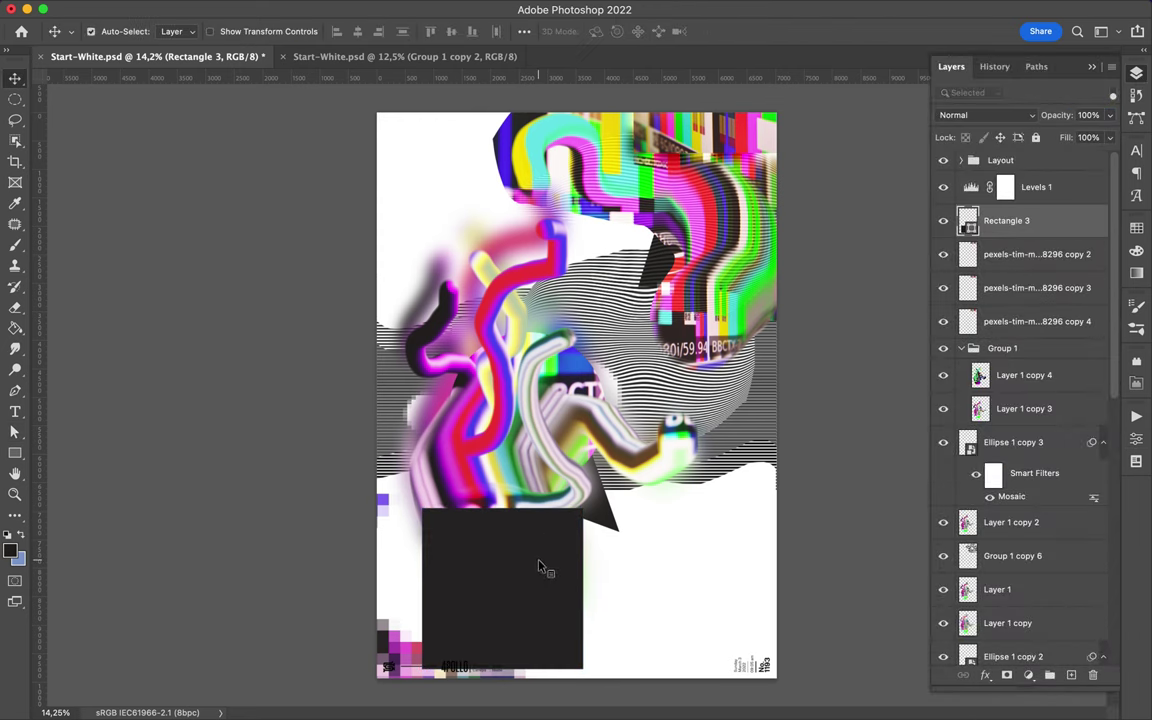
{"action": "left_click_drag", "start_coordinate": [540, 566], "coordinate": [429, 522]}
Step: Put Rectangle 3 below Group 1 copy 6 and Layer 2 above Layer 1 copy 2
{"action": "mouse_move", "coordinate": [1000, 220]}
{"action": "left_mouse_down"}
{"action": "mouse_move", "coordinate": [945, 545]}
{"action": "mouse_move", "coordinate": [1010, 604]}
{"action": "left_mouse_up"}
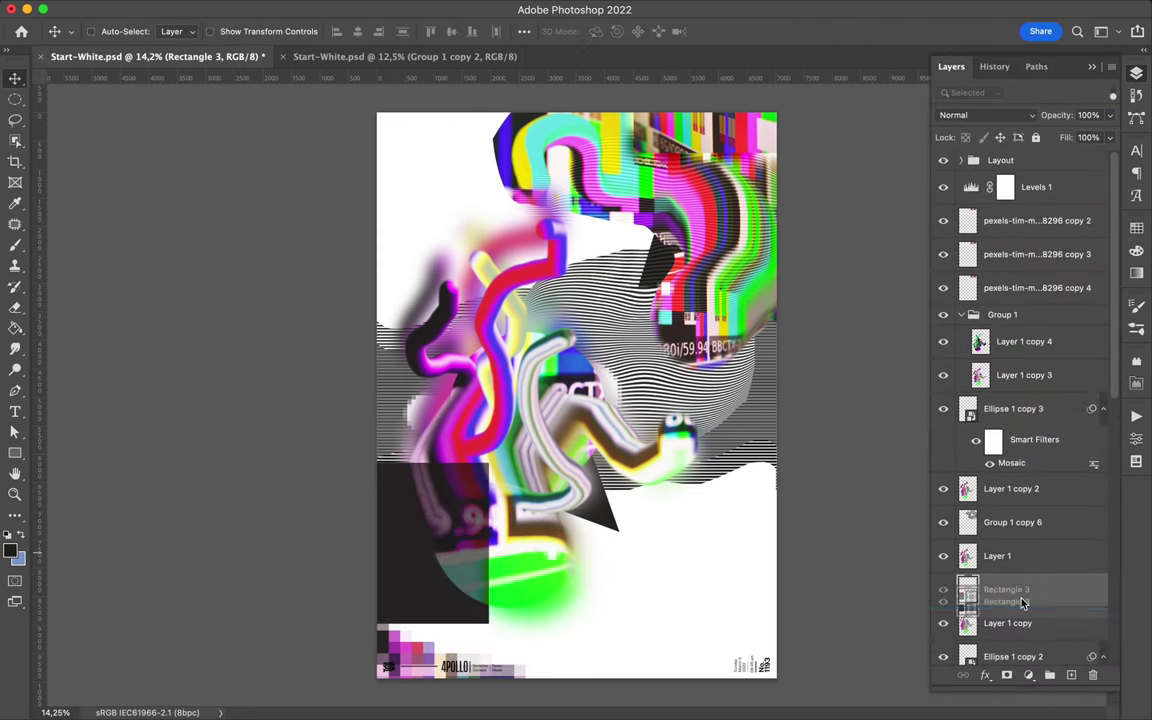
{"action": "scroll", "coordinate": [1020, 560], "scroll_direction": "down", "scroll_amount": 5}
{"action": "left_click", "coordinate": [1058, 649]}
{"action": "left_click_drag", "start_coordinate": [1058, 649], "coordinate": [1054, 216]}
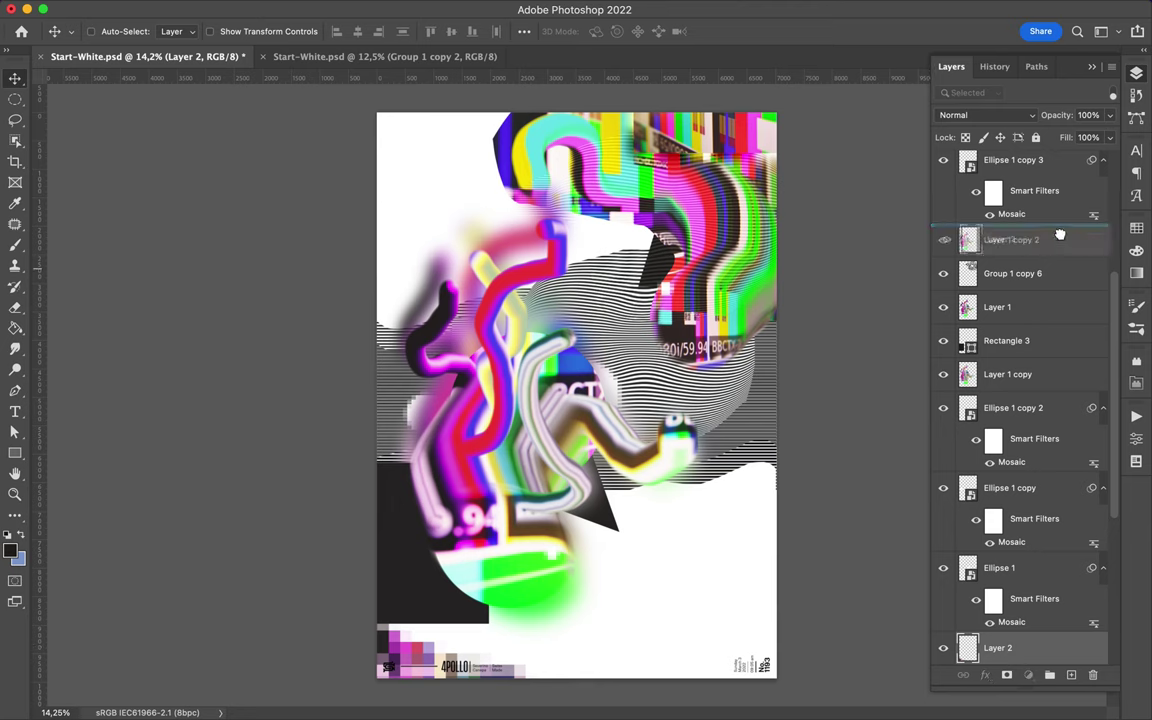
{"action": "left_click_drag", "start_coordinate": [527, 548], "coordinate": [355, 645]}
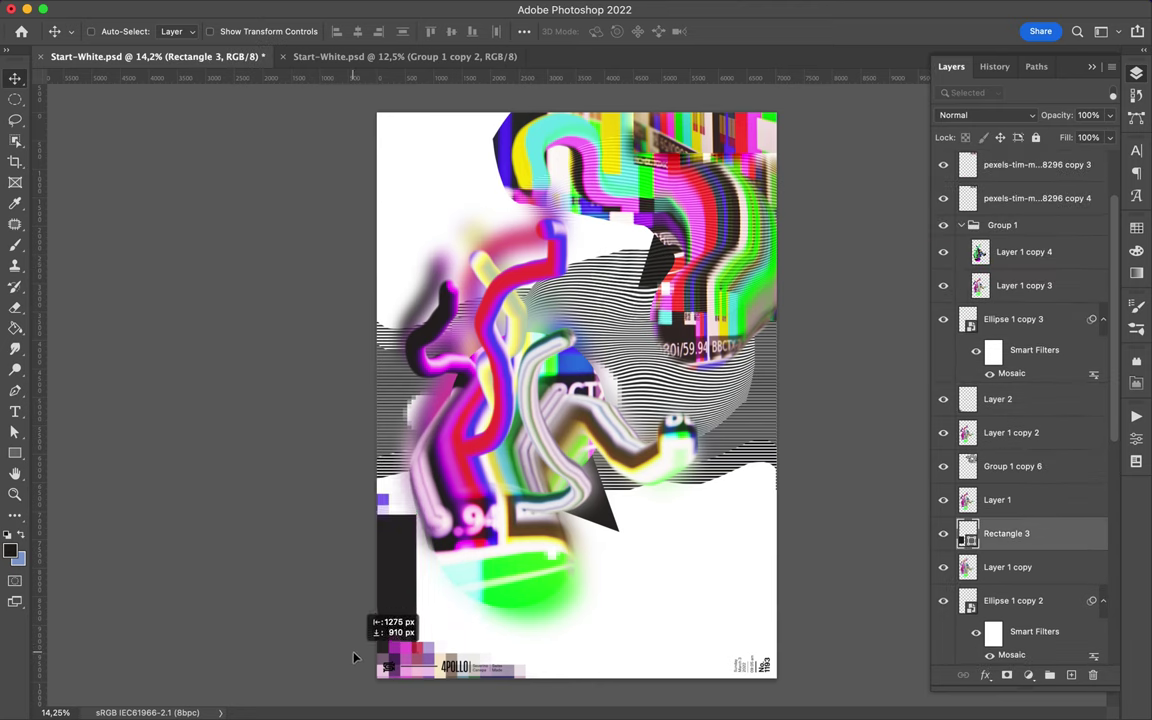
Step: Narrow Rectangle 3 to about 42% width and stretch it upward into a tall bar
{"action": "key", "text": "ctrl+t"}
{"action": "left_click_drag", "start_coordinate": [252, 594], "coordinate": [347, 594]}
{"action": "left_click_drag", "start_coordinate": [381, 514], "coordinate": [381, 415]}
{"action": "left_click", "coordinate": [425, 413]}
Step: Raise Ellipse 1 copy in the stack and shift Layer 2's pixel patches at lower left
{"action": "scroll", "coordinate": [1020, 400], "scroll_direction": "down", "scroll_amount": 2}
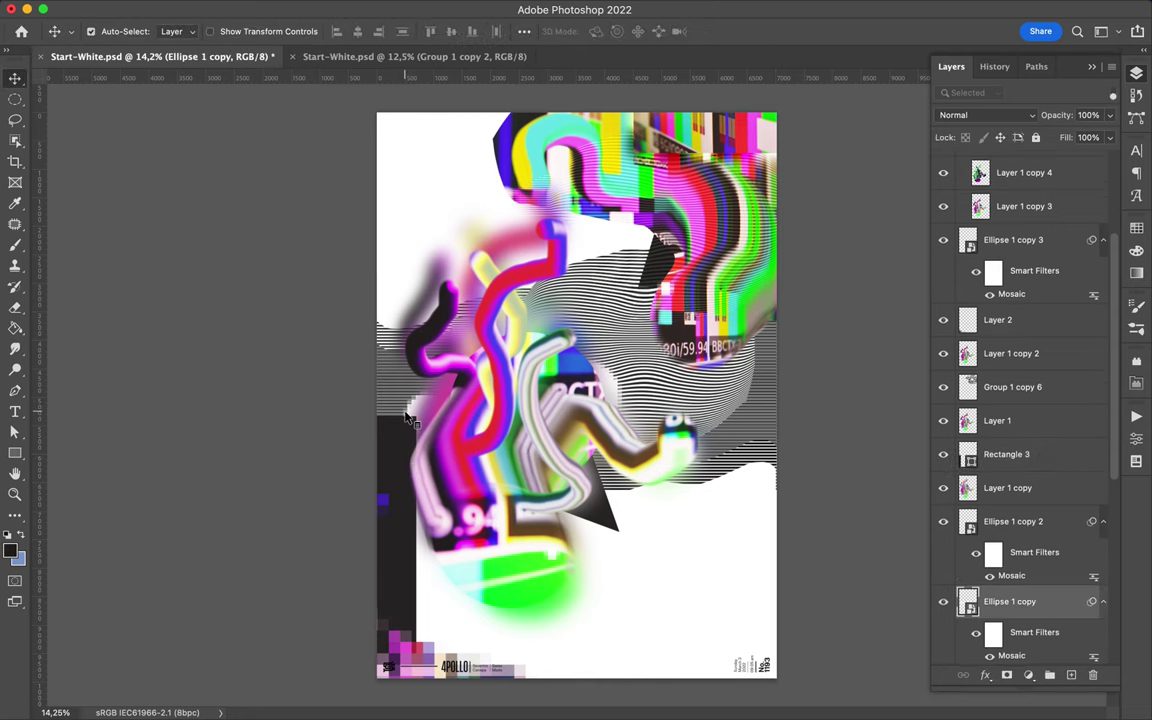
{"action": "mouse_move", "coordinate": [1000, 598]}
{"action": "left_mouse_down"}
{"action": "mouse_move", "coordinate": [955, 470]}
{"action": "mouse_move", "coordinate": [1020, 588]}
{"action": "left_mouse_up"}
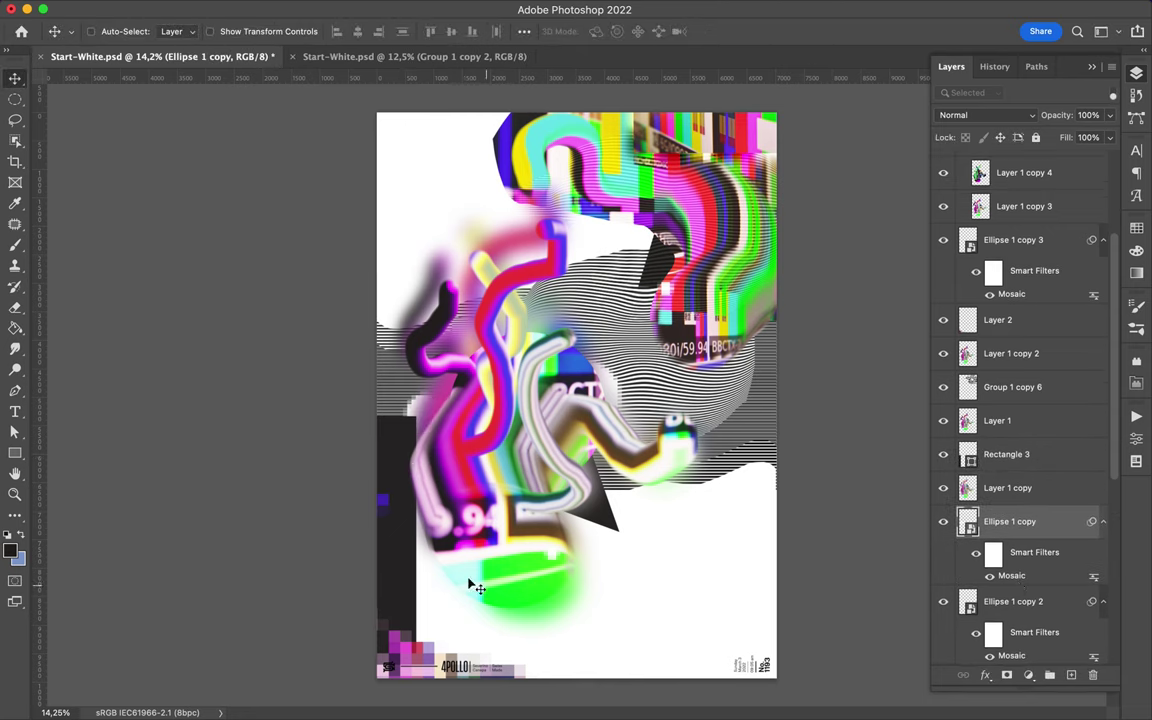
{"action": "left_click_drag", "start_coordinate": [374, 576], "coordinate": [432, 650]}
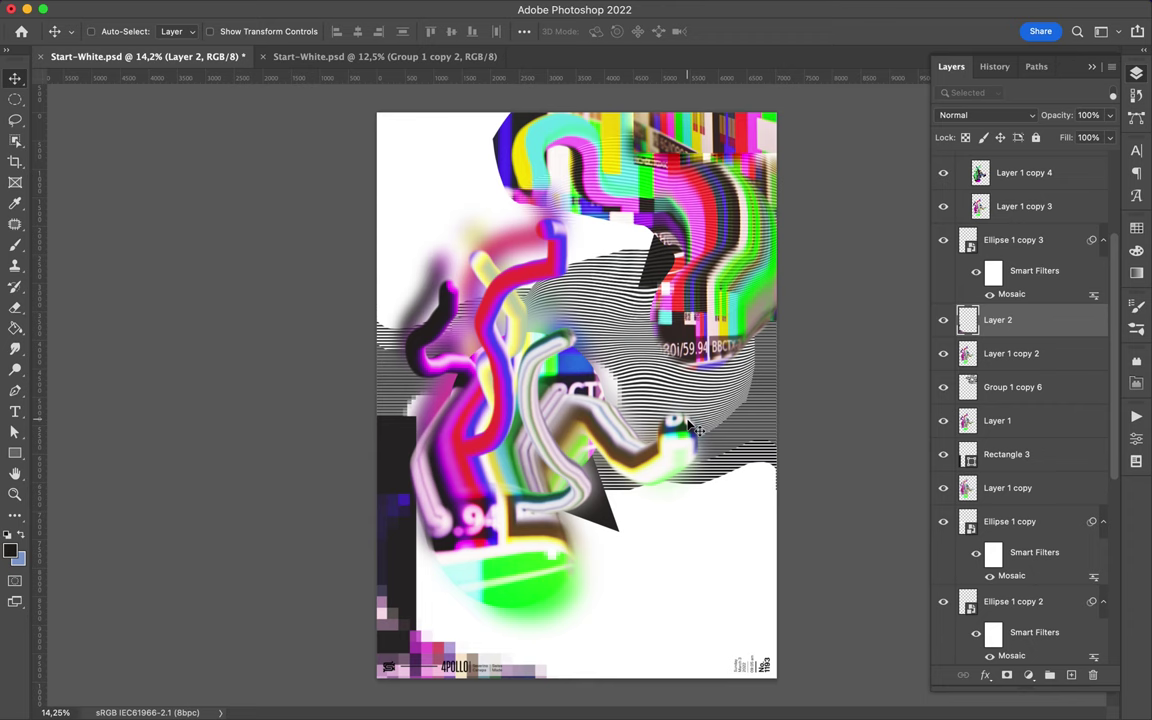
{"action": "left_click", "coordinate": [371, 9]}
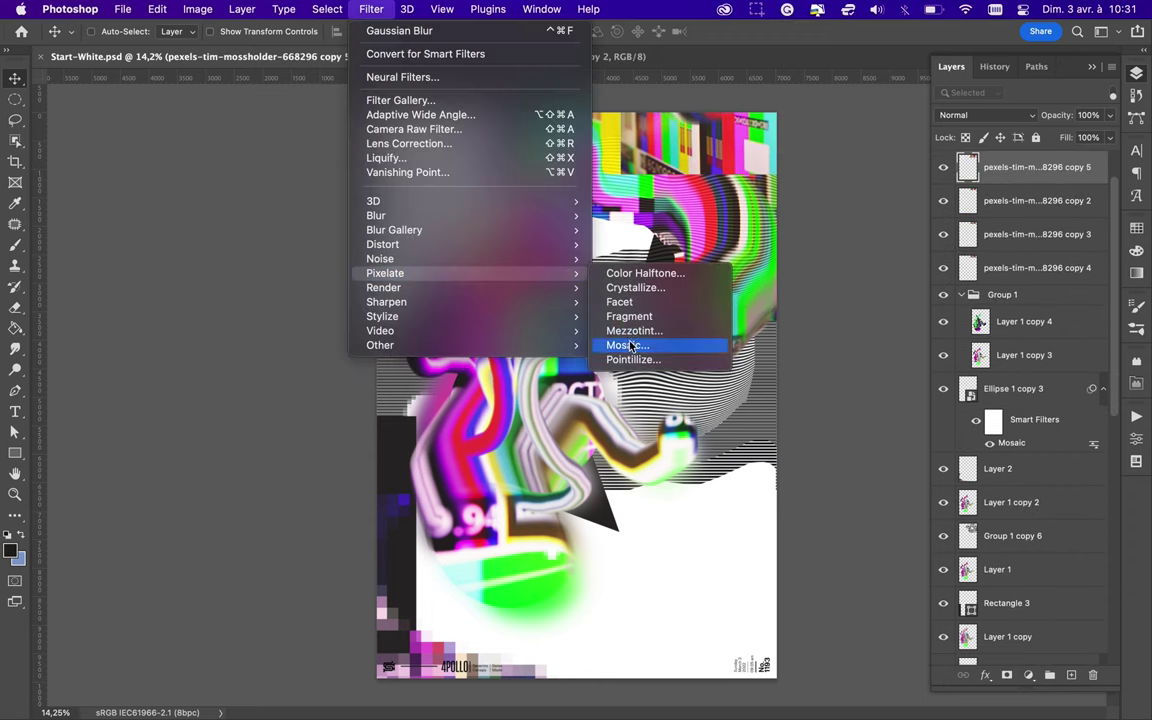
Step: Apply Mosaic at cell size 75 to the photo copy and reposition it
{"action": "left_click", "coordinate": [627, 345]}
{"action": "left_click", "coordinate": [211, 42]}
{"action": "mouse_move", "coordinate": [745, 110]}
{"action": "left_mouse_down"}
{"action": "mouse_move", "coordinate": [763, 130]}
{"action": "mouse_move", "coordinate": [750, 122]}
{"action": "left_mouse_up"}
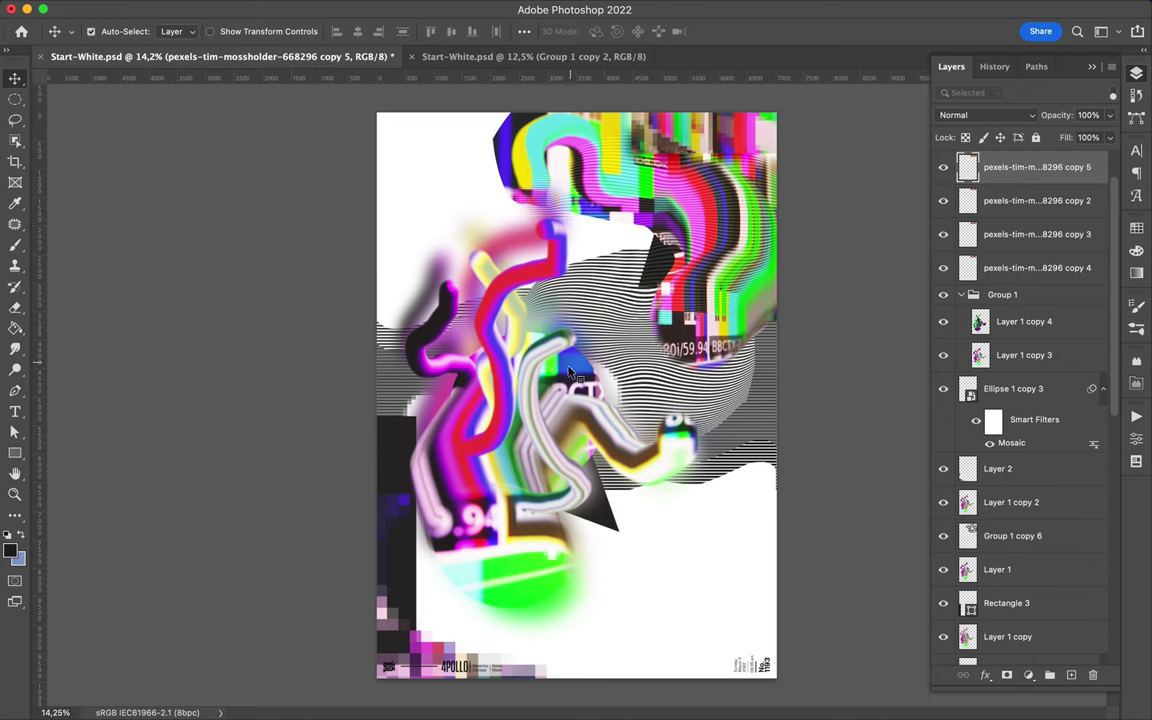
Step: Draw a circle near the centre on a new layer above Group 1, filled dark
{"action": "left_click", "coordinate": [1024, 321]}
{"action": "key", "text": "m"}
{"action": "mouse_move", "coordinate": [510, 310]}
{"action": "left_mouse_down"}
{"action": "mouse_move", "coordinate": [618, 421]}
{"action": "mouse_move", "coordinate": [557, 377]}
{"action": "left_mouse_up"}
{"action": "key", "text": "ctrl+shift+alt+n"}
{"action": "left_click_drag", "start_coordinate": [997, 314], "coordinate": [977, 291]}
{"action": "key", "text": "alt+BackSpace"}
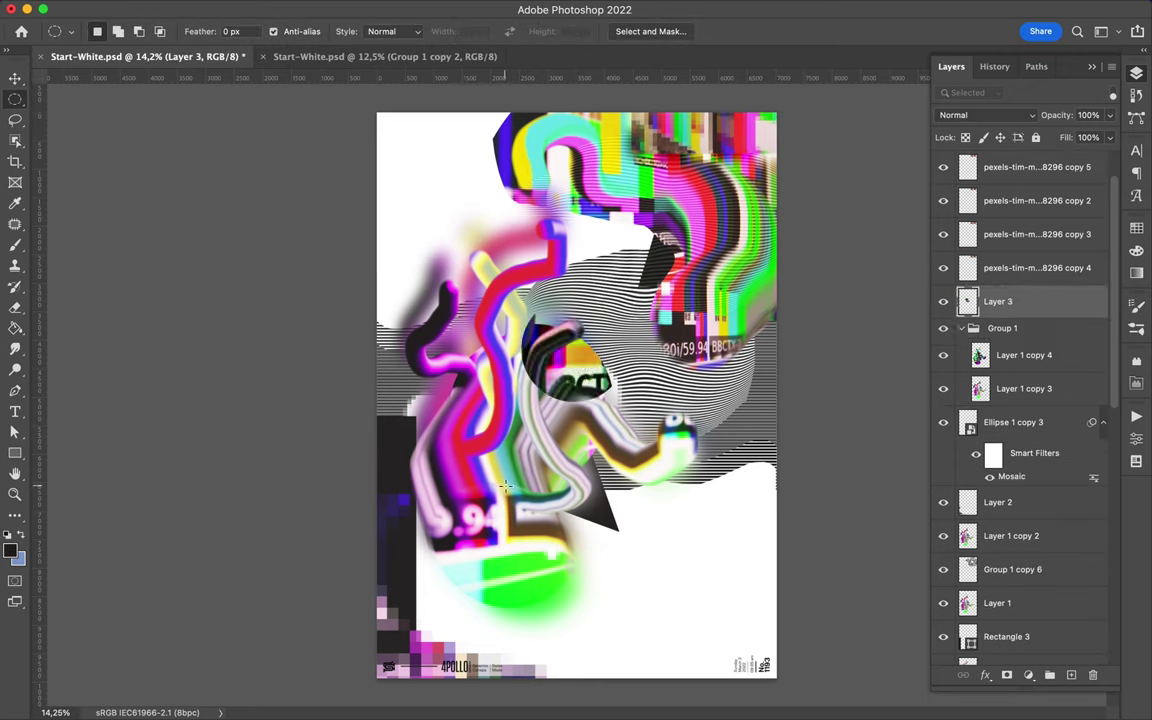
Step: Copy a circular area of the photo to Layer 4 above Group 1 at 100% fill
{"action": "left_click", "coordinate": [440, 457], "text": "ctrl"}
{"action": "key", "text": "ctrl+shift+alt+n"}
{"action": "mouse_move", "coordinate": [1010, 355]}
{"action": "left_mouse_down"}
{"action": "mouse_move", "coordinate": [1010, 310]}
{"action": "mouse_move", "coordinate": [1005, 322]}
{"action": "left_mouse_up"}
{"action": "key", "text": "v"}
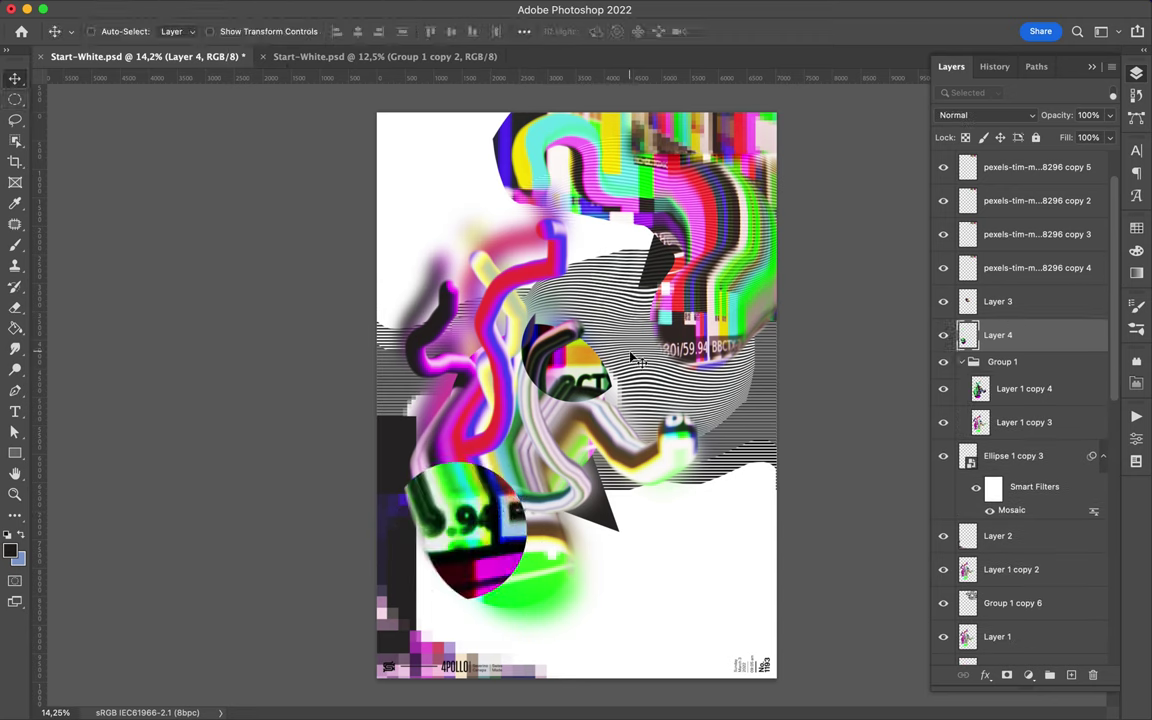
{"action": "left_click", "coordinate": [1110, 138]}
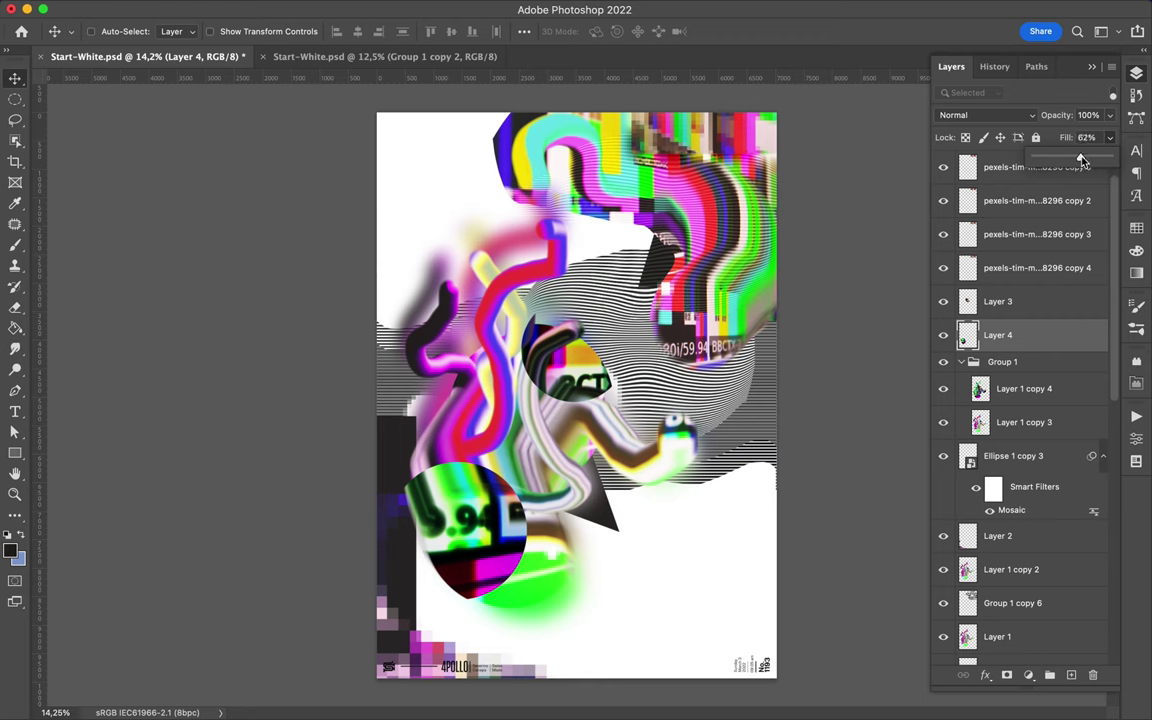
{"action": "left_click_drag", "start_coordinate": [1082, 160], "coordinate": [1110, 160]}
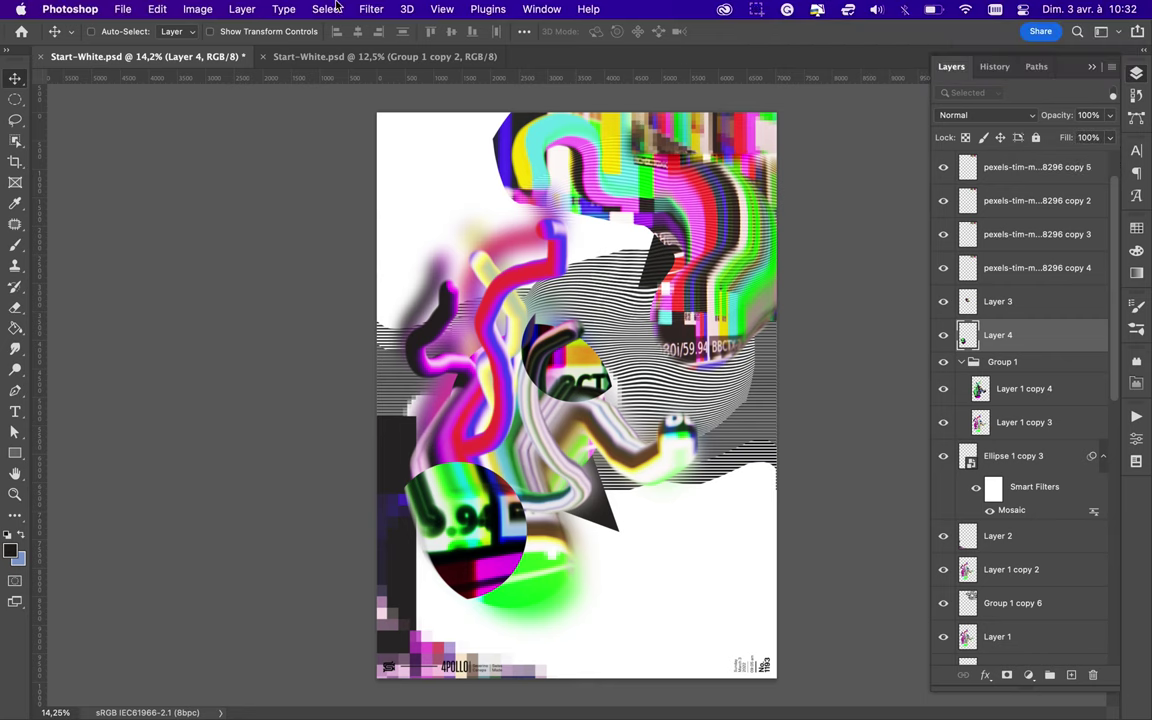
Step: Apply the Mosaic filter to the lower-left circle on Layer 4
{"action": "left_click", "coordinate": [371, 9]}
{"action": "left_click", "coordinate": [288, 207]}
{"action": "left_click", "coordinate": [322, 9]}
{"action": "left_click", "coordinate": [362, 33]}
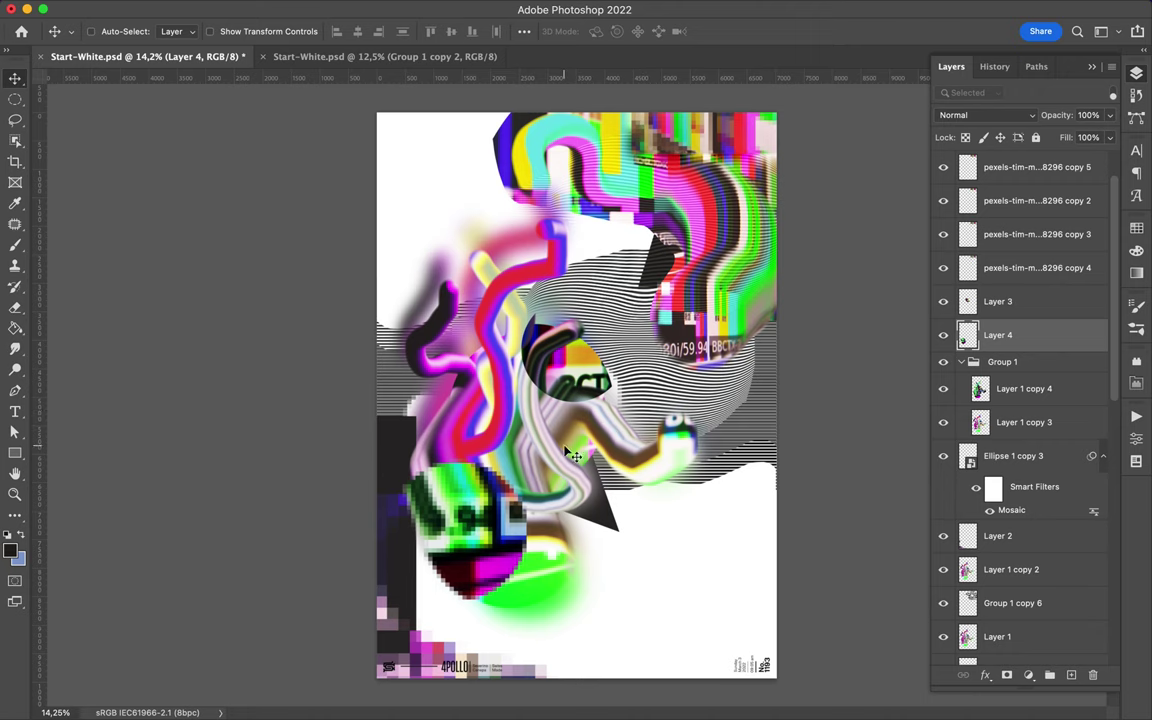
{"action": "scroll", "coordinate": [578, 395], "scroll_direction": "down", "scroll_amount": 1}
{"action": "left_click", "coordinate": [460, 161], "text": "super"}
{"action": "key", "text": "l"}
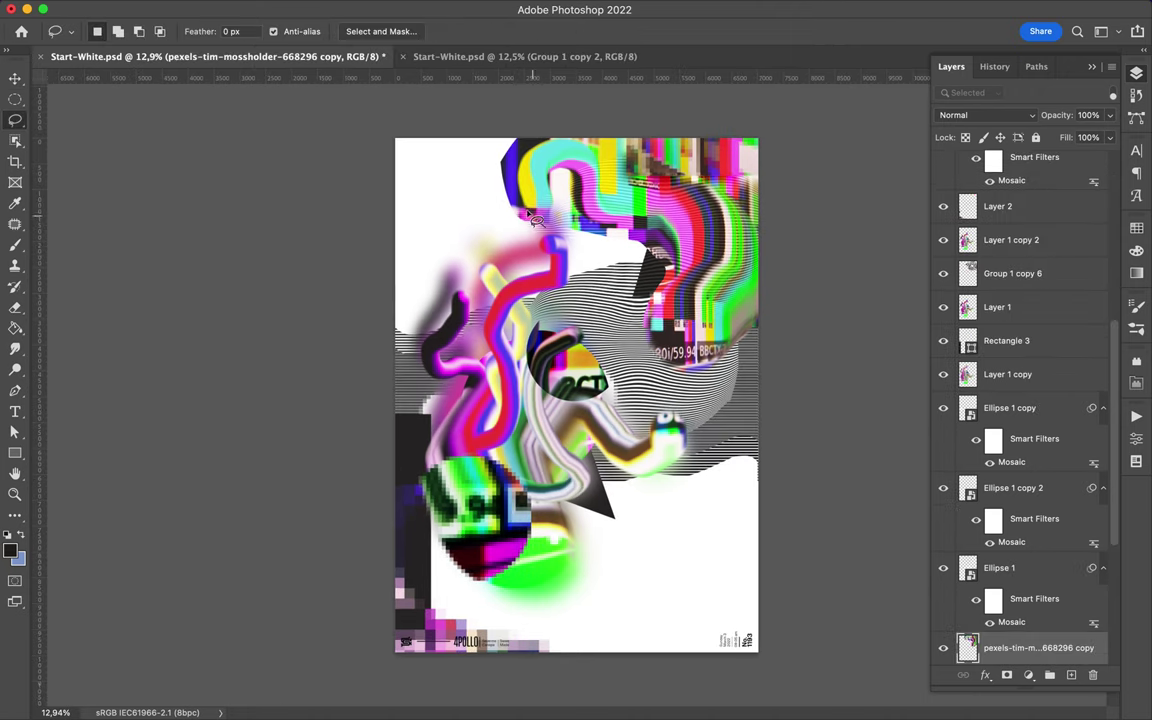
Step: Delete the lassoed top area and copy a top strip to a new layer
{"action": "key", "text": "Delete"}
{"action": "key", "text": "ctrl+d"}
{"action": "key", "text": "v"}
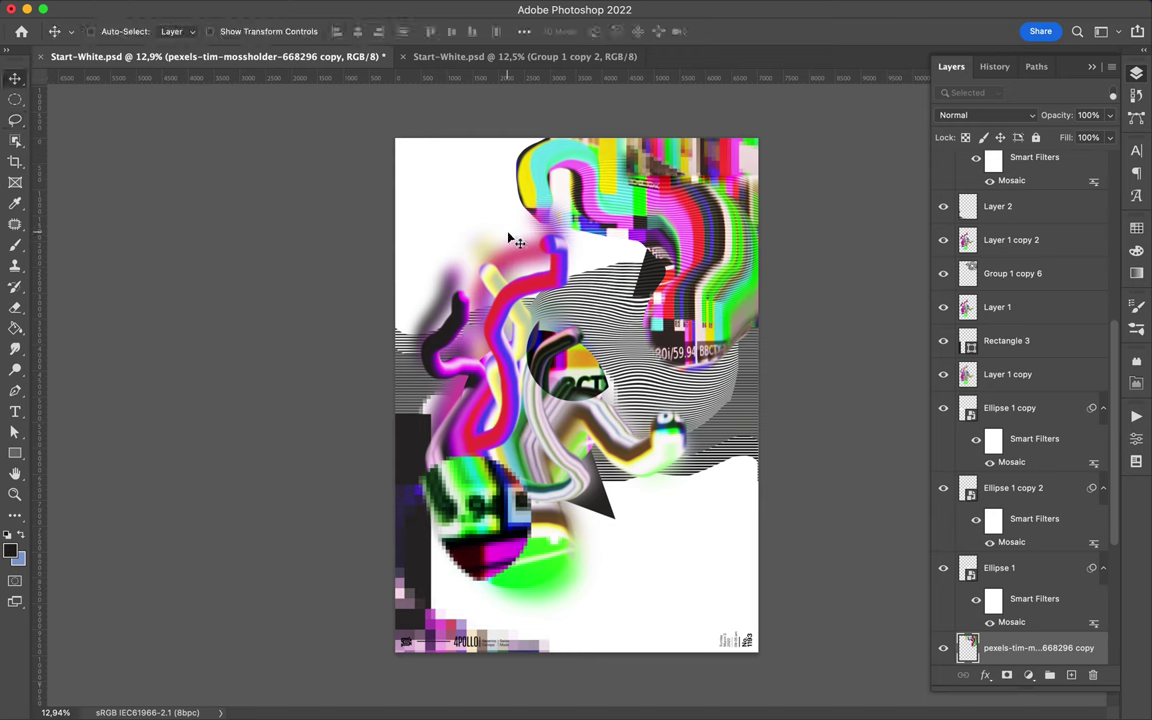
{"action": "key", "text": "m"}
{"action": "mouse_move", "coordinate": [452, 124]}
{"action": "left_mouse_down"}
{"action": "mouse_move", "coordinate": [548, 212]}
{"action": "mouse_move", "coordinate": [573, 211]}
{"action": "left_mouse_up"}
{"action": "key", "text": "ctrl+j"}
{"action": "key", "text": "v"}
Step: Duplicate the Layer 5 strip 225 px aside and set the copy to Vivid Light
{"action": "left_click", "coordinate": [373, 8]}
{"action": "key", "text": "Escape"}
{"action": "mouse_move", "coordinate": [524, 160]}
{"action": "left_mouse_down"}
{"action": "mouse_move", "coordinate": [534, 178]}
{"action": "mouse_move", "coordinate": [530, 166]}
{"action": "left_mouse_up"}
{"action": "left_click_drag", "start_coordinate": [643, 328], "coordinate": [560, 160]}
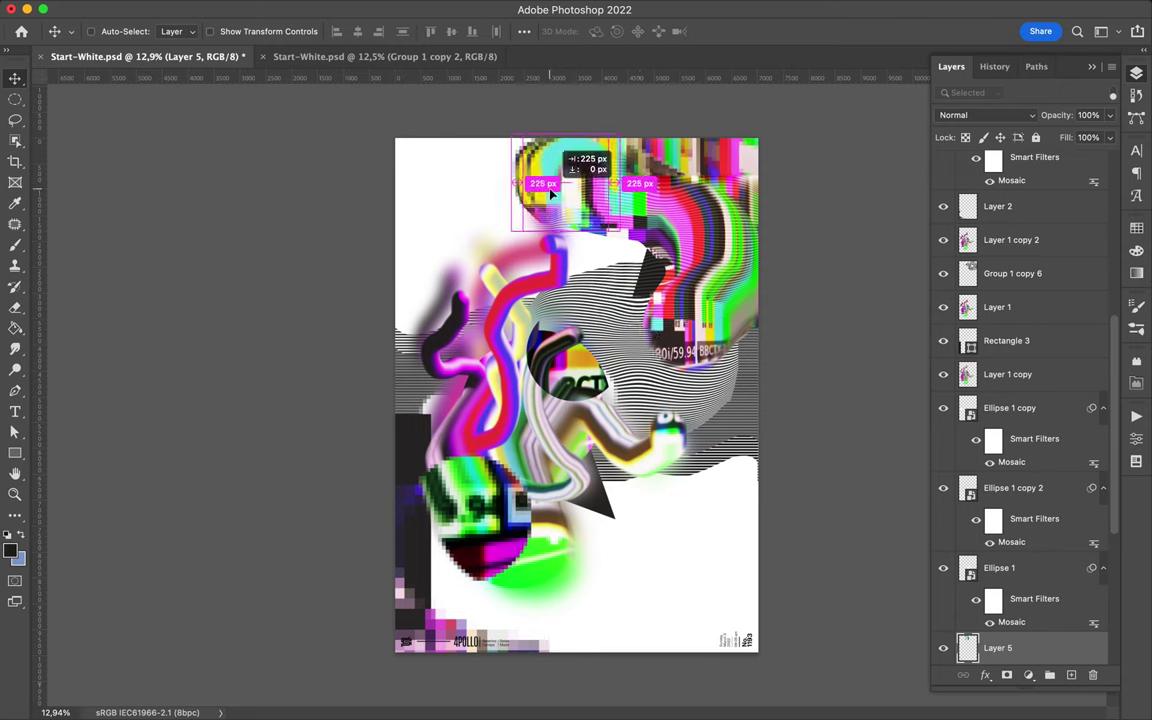
{"action": "key", "text": "ctrl+j"}
{"action": "left_click", "coordinate": [987, 115]}
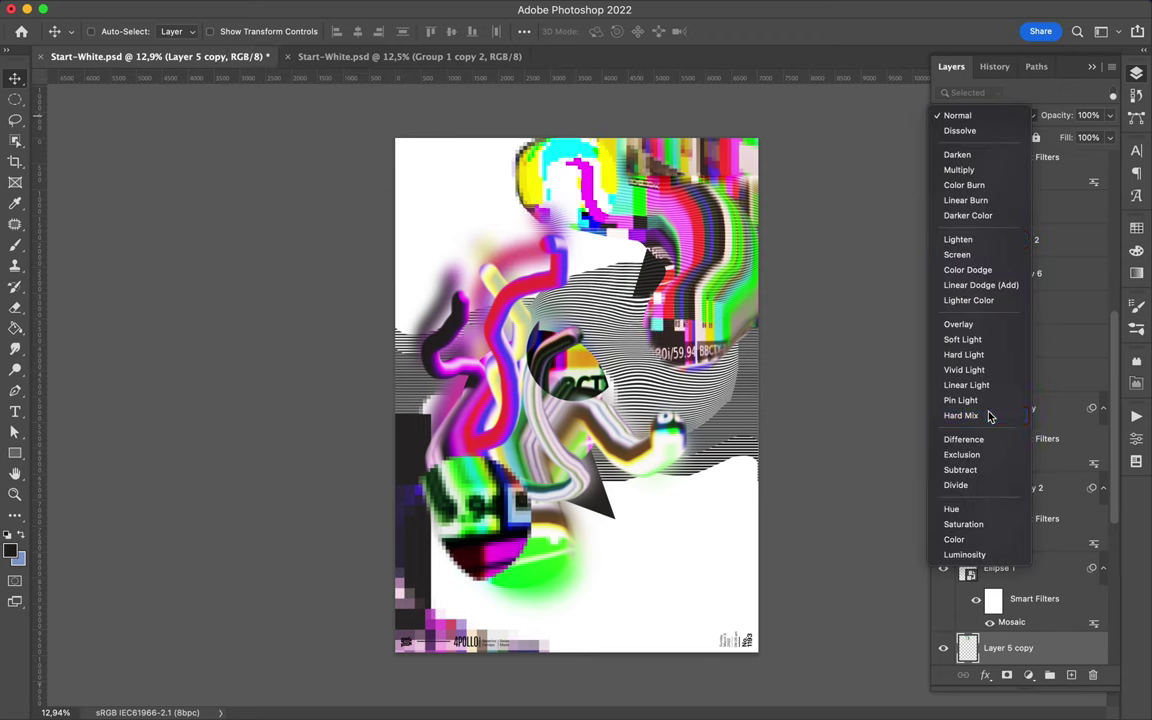
{"action": "left_click", "coordinate": [990, 415]}
{"action": "left_click", "coordinate": [987, 115]}
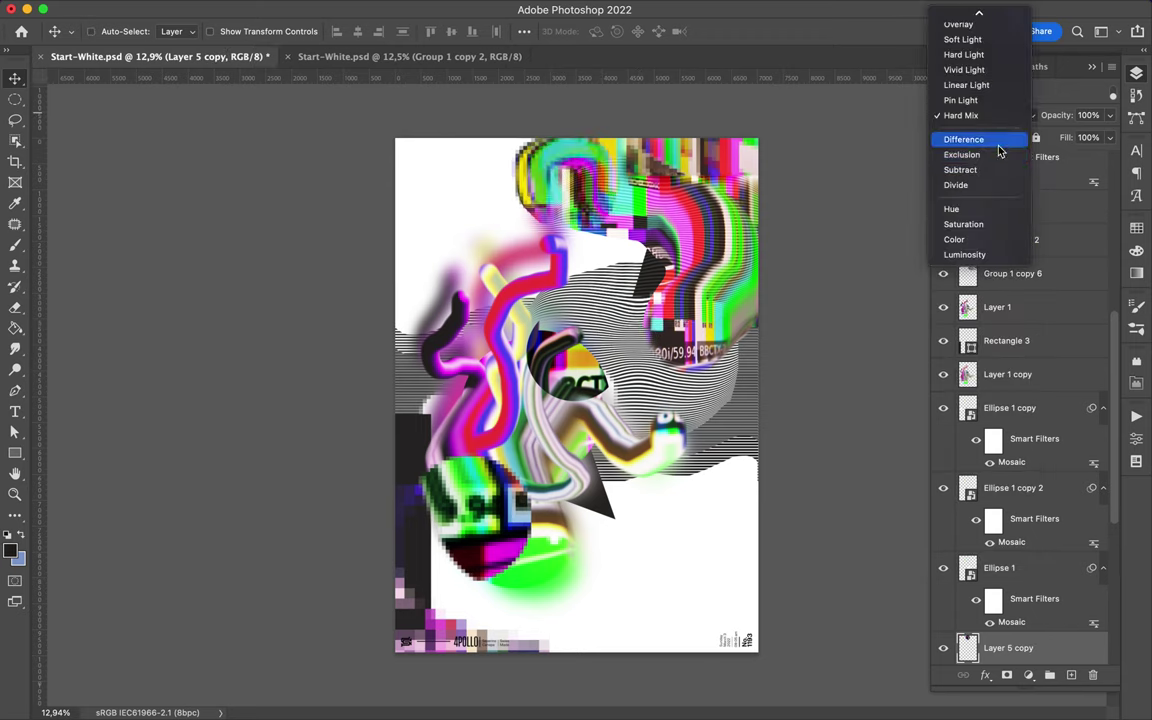
{"action": "left_click", "coordinate": [980, 70]}
{"action": "left_click_drag", "start_coordinate": [545, 150], "coordinate": [550, 140]}
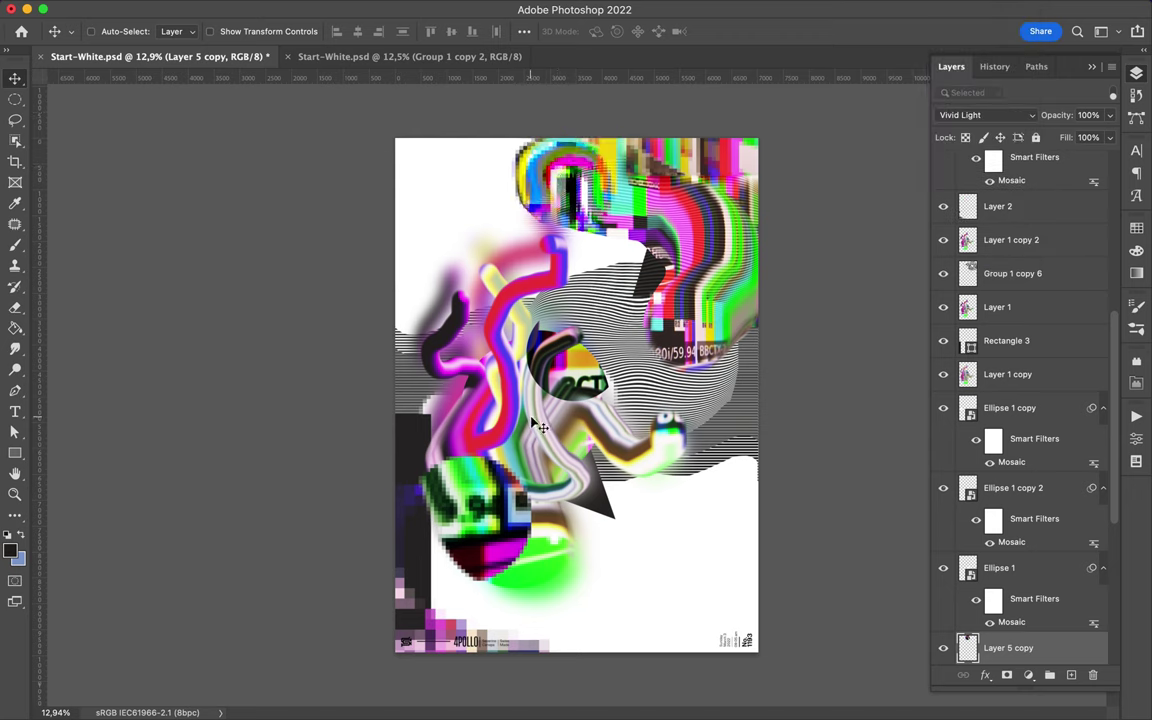
Step: Lasso a shard, copy it to a new Layer 6 above Group 1, then discard it
{"action": "key", "text": "l"}
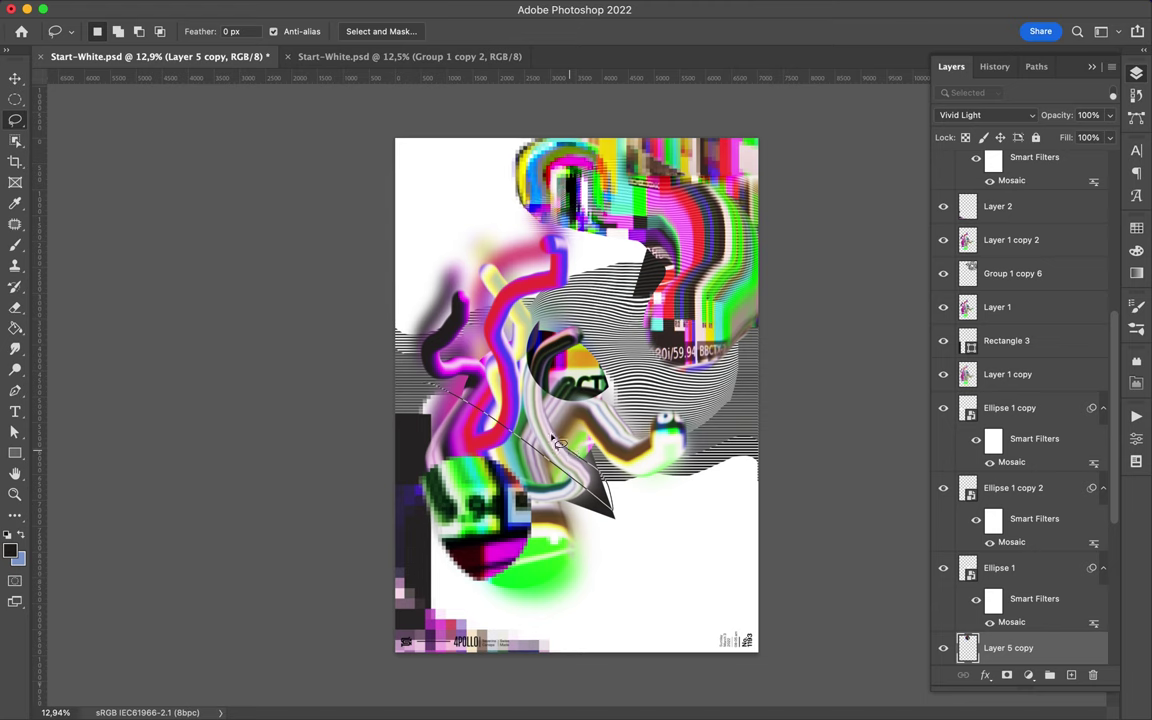
{"action": "key", "text": "ctrl+d"}
{"action": "key", "text": "v"}
{"action": "key", "text": "alt+period"}
{"action": "key", "text": "ctrl+shift+alt+n"}
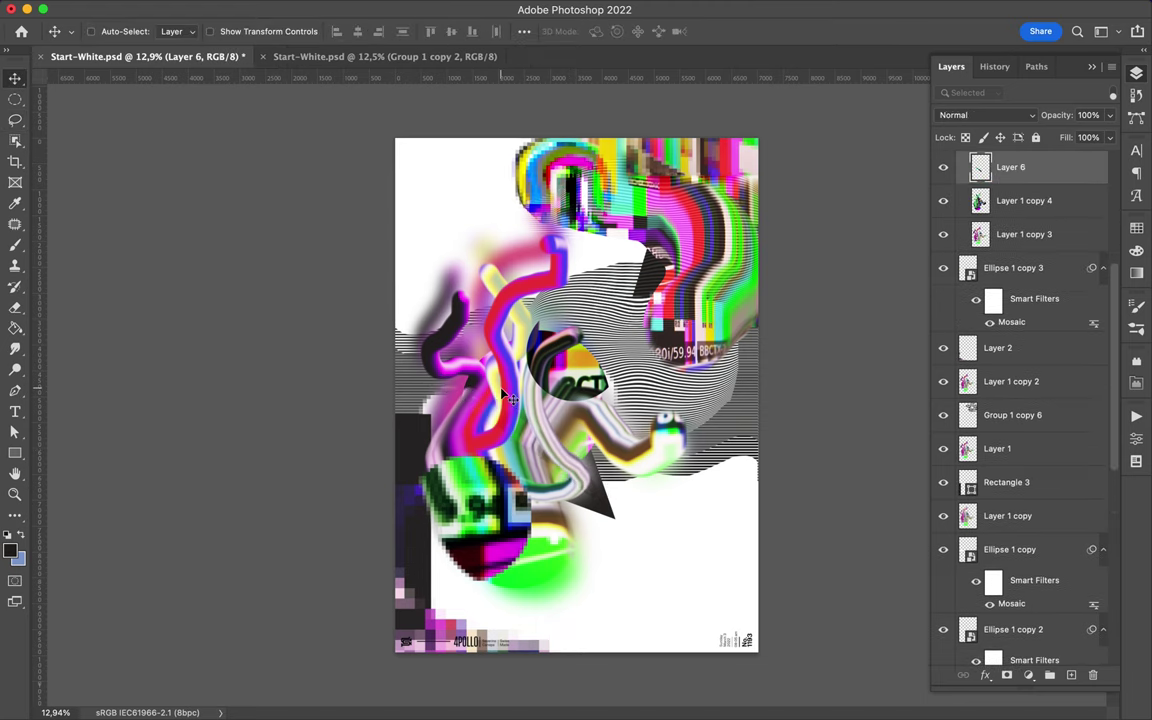
{"action": "mouse_move", "coordinate": [1043, 180]}
{"action": "left_mouse_down"}
{"action": "mouse_move", "coordinate": [1016, 272]}
{"action": "mouse_move", "coordinate": [1030, 285]}
{"action": "left_mouse_up"}
{"action": "mouse_move", "coordinate": [518, 420]}
{"action": "left_mouse_down"}
{"action": "mouse_move", "coordinate": [655, 522]}
{"action": "mouse_move", "coordinate": [640, 481]}
{"action": "left_mouse_up"}
{"action": "key", "text": "Delete"}
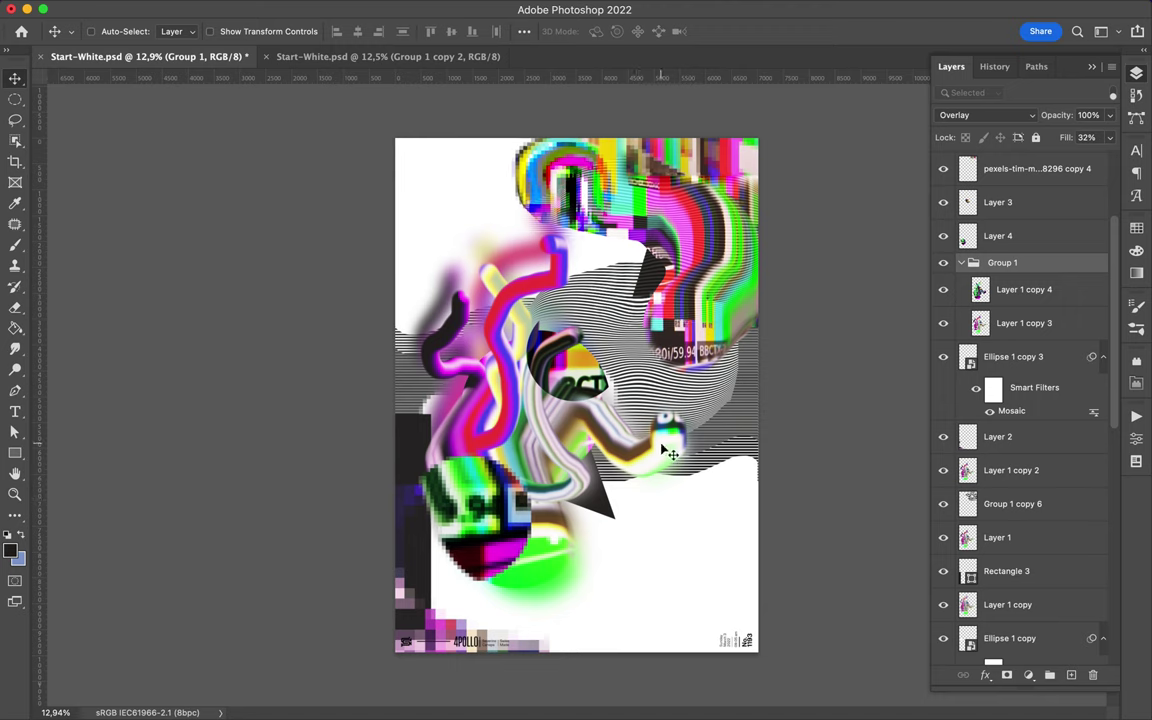
Step: Recreate Layer 6 from the selection and move it above Group 1
{"action": "key", "text": "m"}
{"action": "key", "text": "ctrl+shift+alt+n"}
{"action": "key", "text": "v"}
{"action": "left_click_drag", "start_coordinate": [640, 374], "coordinate": [617, 367]}
{"action": "key", "text": "ctrl+z"}
{"action": "left_click", "coordinate": [1015, 290]}
{"action": "key", "text": "ctrl+shift+z"}
{"action": "mouse_move", "coordinate": [1015, 303]}
{"action": "left_mouse_down"}
{"action": "mouse_move", "coordinate": [998, 240]}
{"action": "mouse_move", "coordinate": [998, 256]}
{"action": "left_mouse_up"}
Step: Mosaic Layer 6, place it below Layer 1 at the white tube's end, and resize it
{"action": "left_click", "coordinate": [371, 9]}
{"action": "left_click", "coordinate": [380, 31]}
{"action": "left_click_drag", "start_coordinate": [697, 546], "coordinate": [725, 455]}
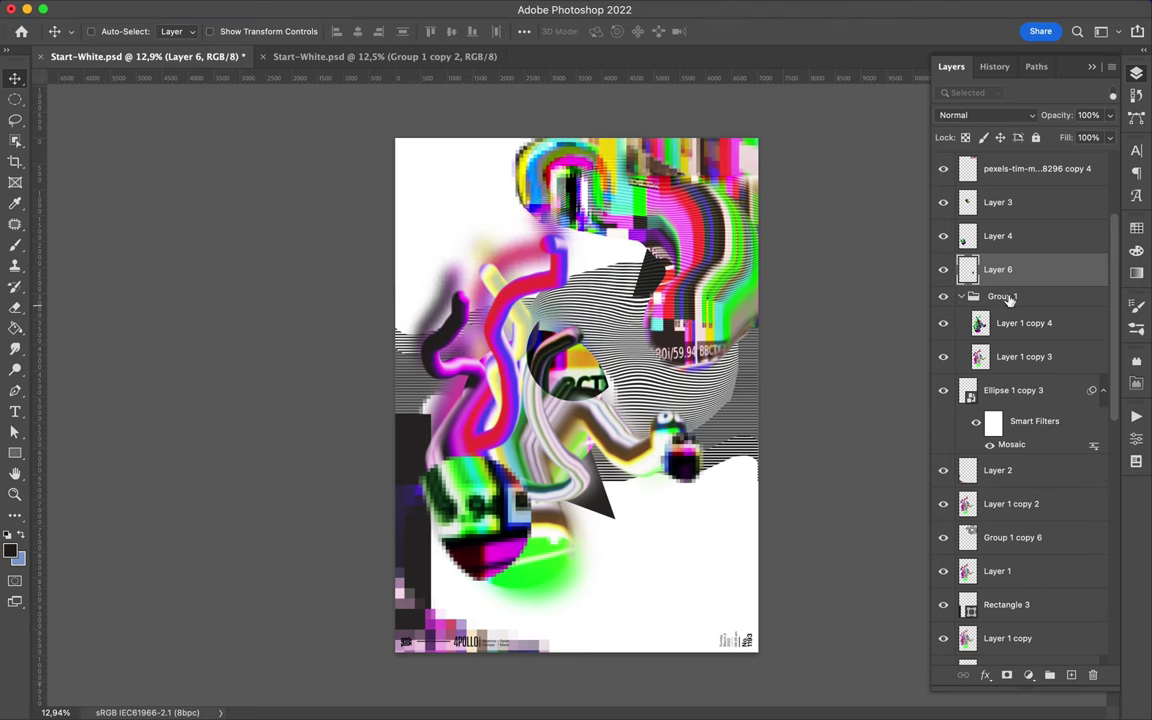
{"action": "left_click_drag", "start_coordinate": [998, 269], "coordinate": [998, 537]}
{"action": "left_click_drag", "start_coordinate": [690, 480], "coordinate": [672, 463]}
{"action": "left_click_drag", "start_coordinate": [998, 537], "coordinate": [1000, 575]}
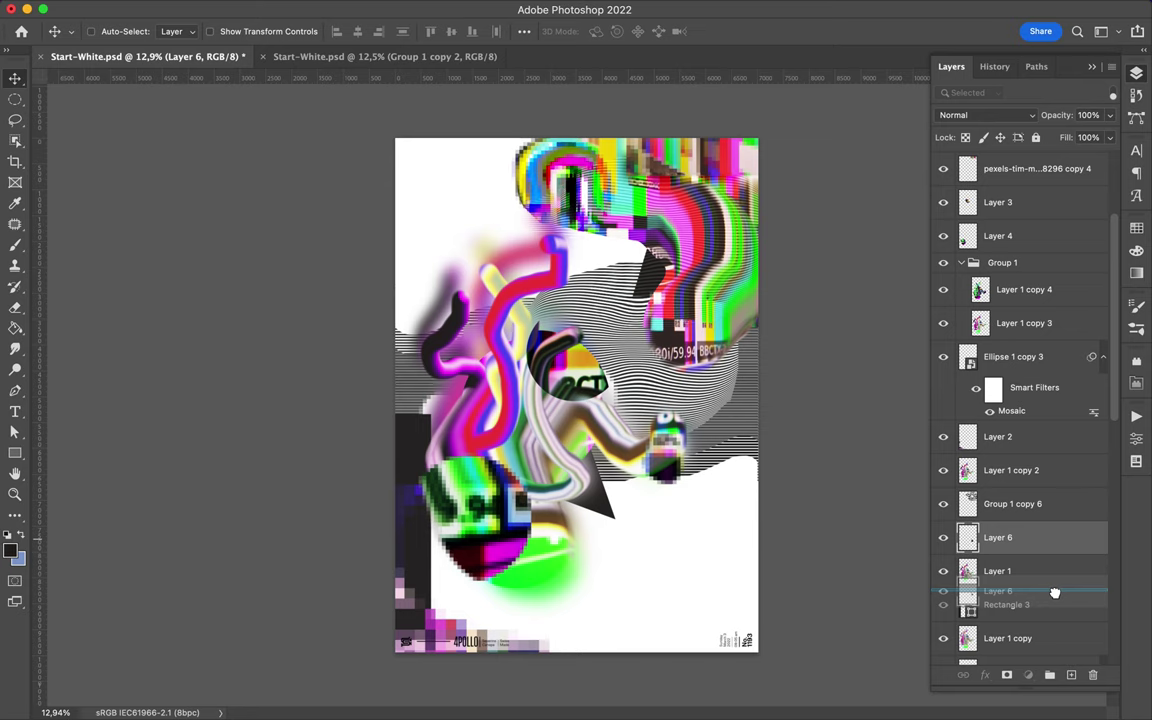
{"action": "mouse_move", "coordinate": [684, 483]}
{"action": "left_mouse_down"}
{"action": "mouse_move", "coordinate": [689, 437]}
{"action": "mouse_move", "coordinate": [696, 459]}
{"action": "mouse_move", "coordinate": [676, 478]}
{"action": "left_mouse_up"}
{"action": "key", "text": "ctrl+t"}
{"action": "key", "text": "Return"}
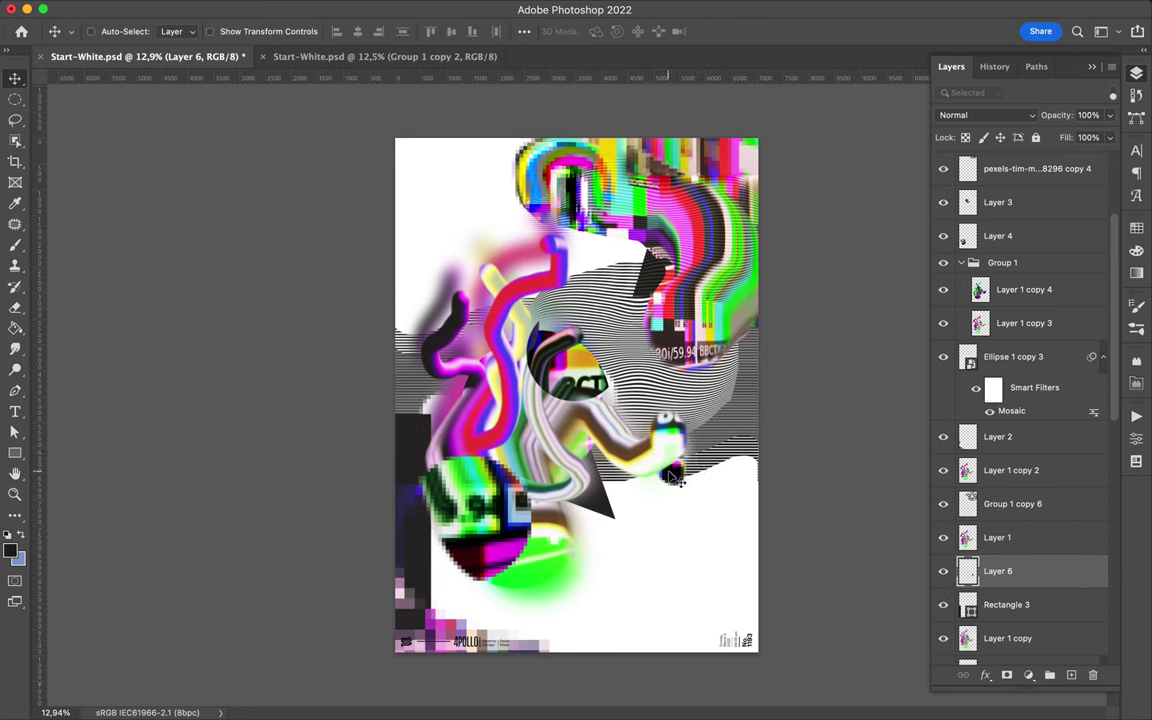
Step: Duplicate the pixelated blob twice, moving a copy up and right
{"action": "key", "text": "ctrl+j"}
{"action": "key", "text": "ctrl+t"}
{"action": "key", "text": "Return"}
{"action": "mouse_move", "coordinate": [676, 478]}
{"action": "left_mouse_down"}
{"action": "mouse_move", "coordinate": [665, 215]}
{"action": "mouse_move", "coordinate": [405, 445]}
{"action": "left_mouse_up"}
{"action": "key", "text": "ctrl+j"}
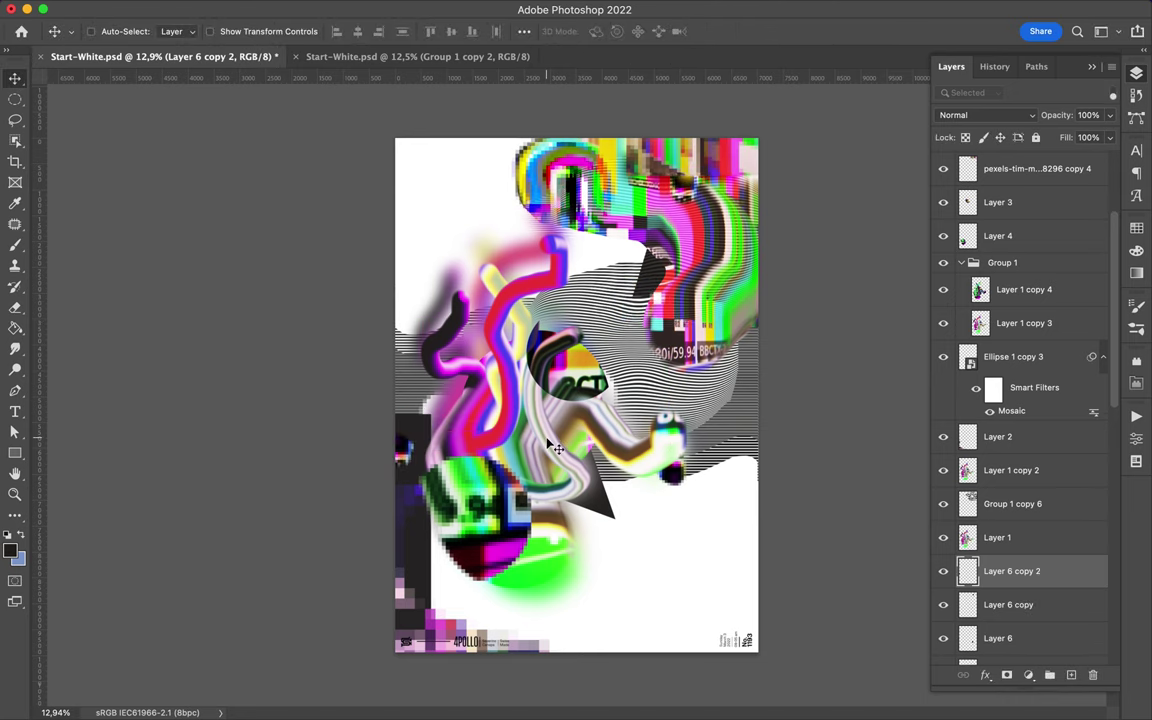
Step: Move the dark vertical bar to the poster's right edge, duplicate it, and lower it
{"action": "left_click_drag", "start_coordinate": [432, 572], "coordinate": [360, 395]}
{"action": "mouse_move", "coordinate": [410, 450]}
{"action": "left_mouse_down"}
{"action": "mouse_move", "coordinate": [797, 440]}
{"action": "mouse_move", "coordinate": [805, 300]}
{"action": "left_mouse_up"}
{"action": "key", "text": "ctrl+j"}
{"action": "mouse_move", "coordinate": [1017, 347]}
{"action": "left_mouse_down"}
{"action": "mouse_move", "coordinate": [1028, 685]}
{"action": "mouse_move", "coordinate": [1030, 614]}
{"action": "left_mouse_up"}
{"action": "left_click_drag", "start_coordinate": [758, 453], "coordinate": [762, 470]}
Step: Save the finished glitch poster with Ctrl+S
{"action": "key", "text": "ctrl+s"}
{"action": "left_click", "coordinate": [757, 9]}
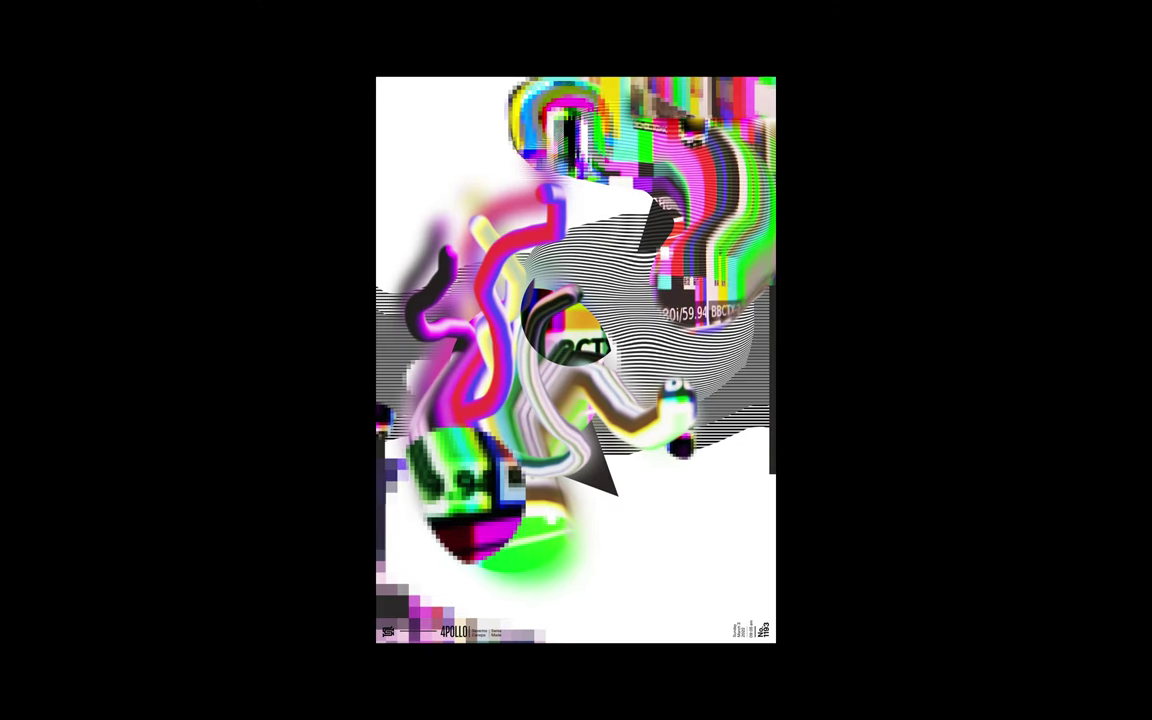